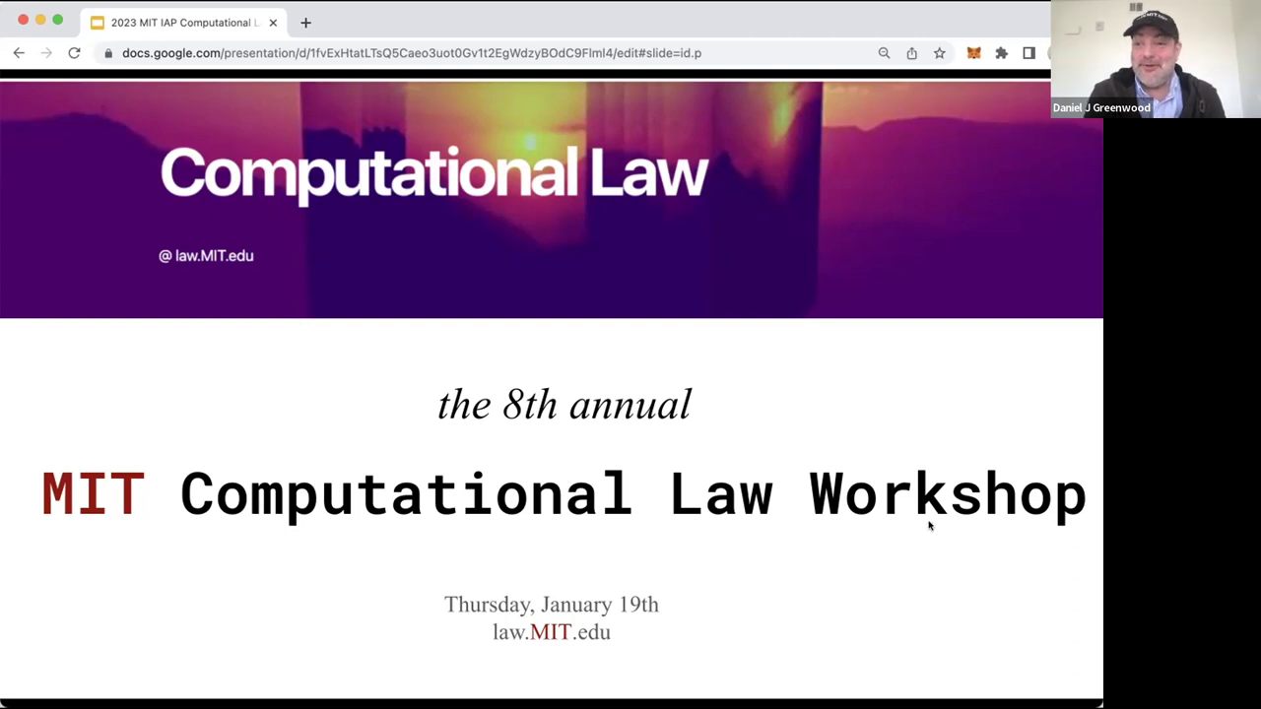
{"action": "key", "text": "Right"}
{"action": "key", "text": "Right"}
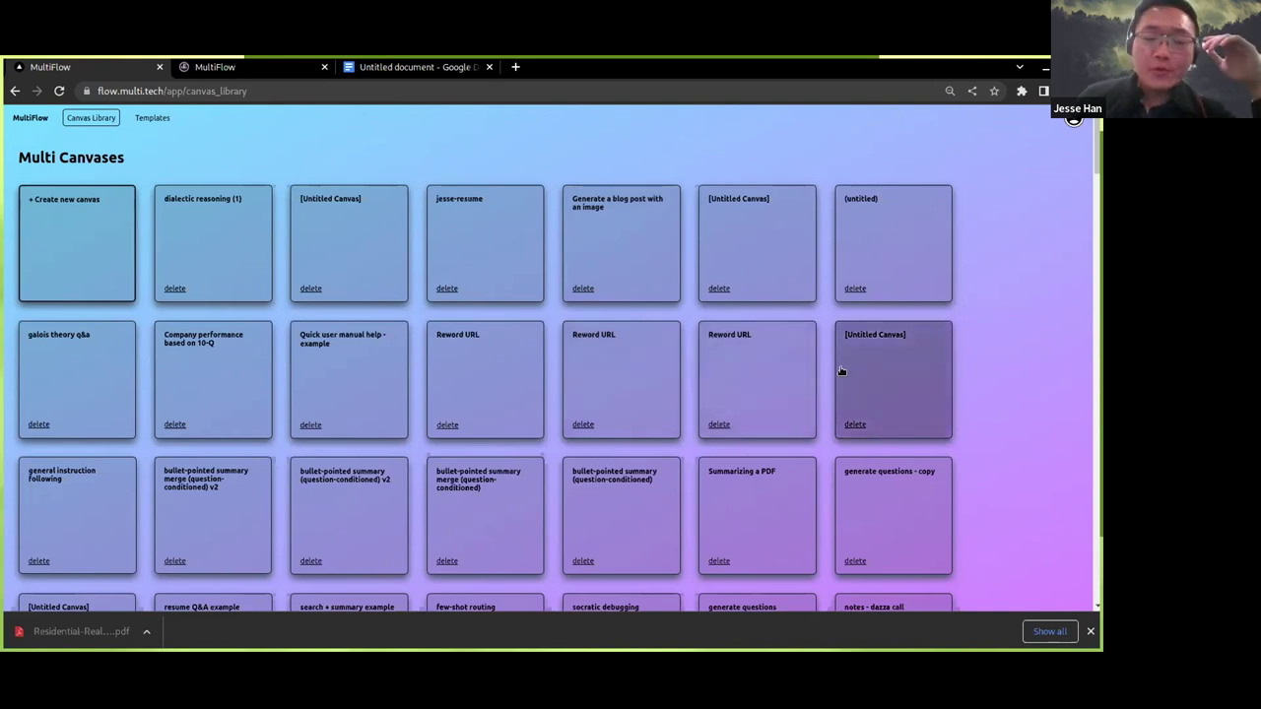
Open the resume canvas containing the PDF Reader and three question blocks from the canvas library
{"action": "left_click", "coordinate": [503, 236]}
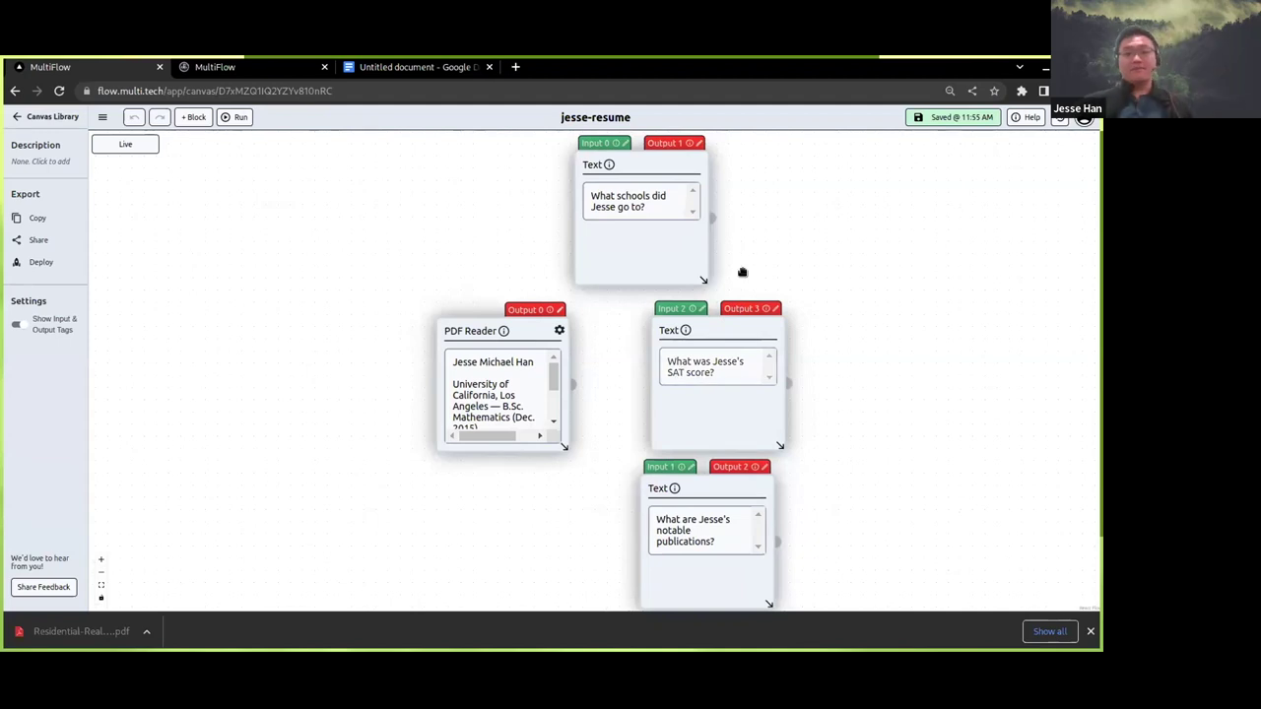
{"action": "left_click_drag", "start_coordinate": [641, 262], "coordinate": [558, 231]}
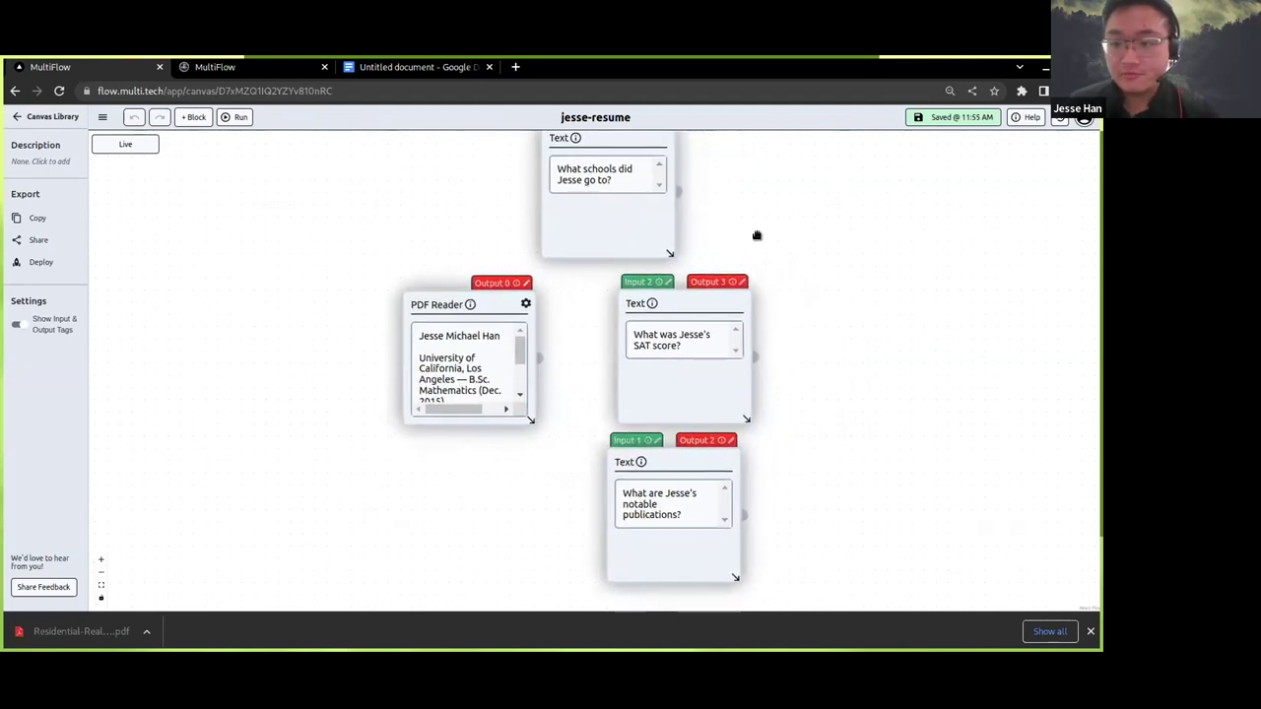
{"action": "left_click_drag", "start_coordinate": [774, 236], "coordinate": [697, 247]}
{"action": "scroll", "coordinate": [729, 256], "scroll_direction": "down", "scroll_amount": 1}
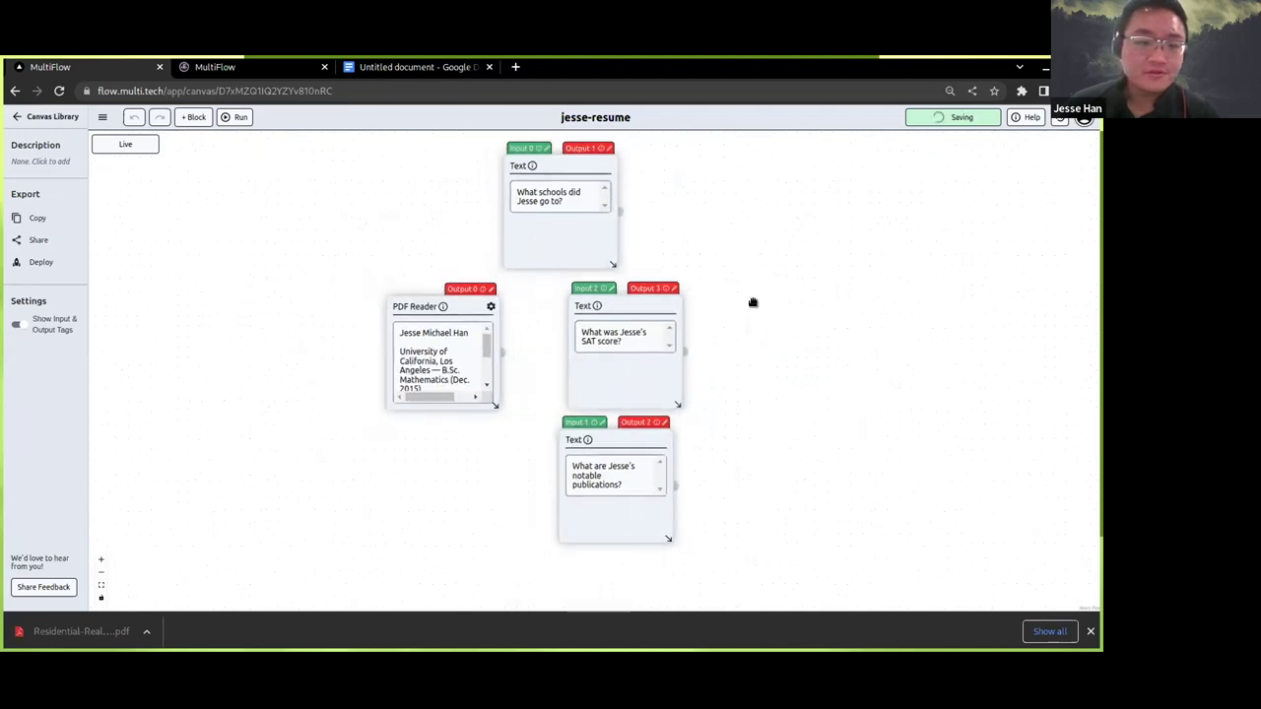
{"action": "left_click_drag", "start_coordinate": [753, 302], "coordinate": [723, 284]}
Move the PDF Reader block away from the question blocks, enlarge it and skim its extracted text
{"action": "left_click_drag", "start_coordinate": [436, 285], "coordinate": [354, 239]}
{"action": "left_click_drag", "start_coordinate": [379, 341], "coordinate": [453, 446]}
{"action": "scroll", "coordinate": [424, 377], "scroll_direction": "down", "scroll_amount": 5}
{"action": "scroll", "coordinate": [418, 375], "scroll_direction": "up", "scroll_amount": 5}
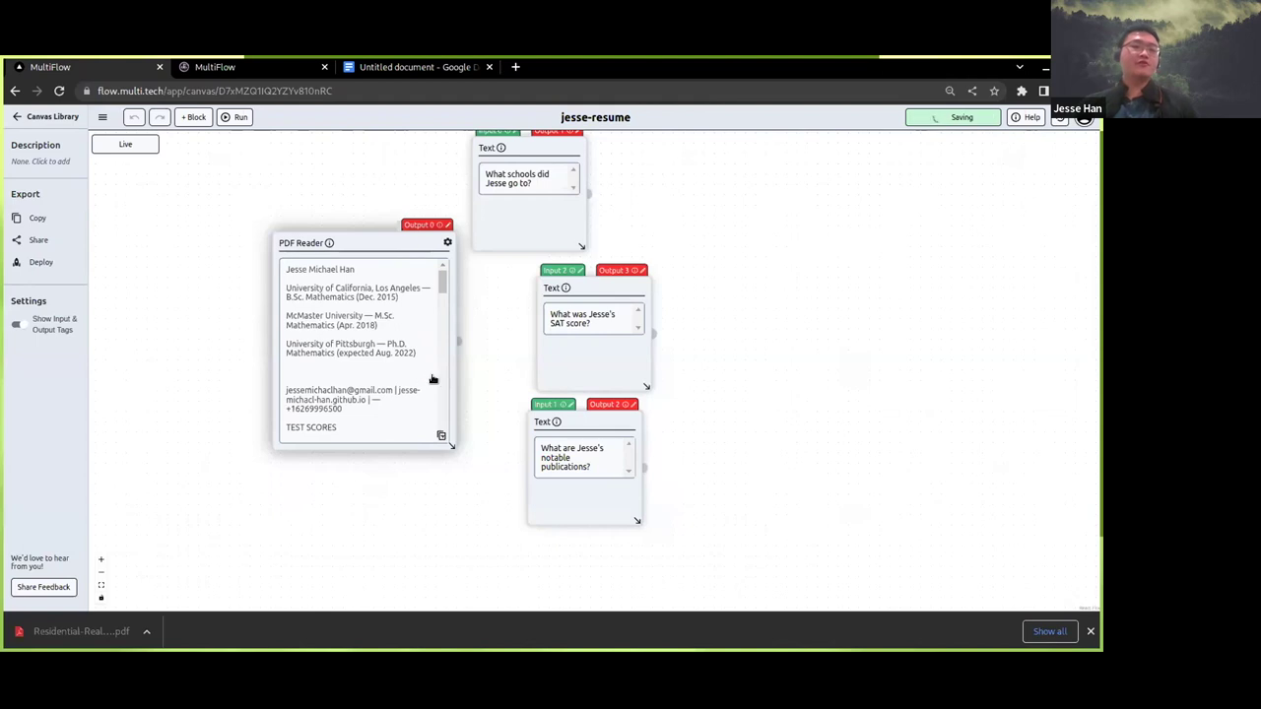
Check which uploaded PDF the PDF Reader block uses, then look at its extracted resume text
{"action": "left_click", "coordinate": [445, 244]}
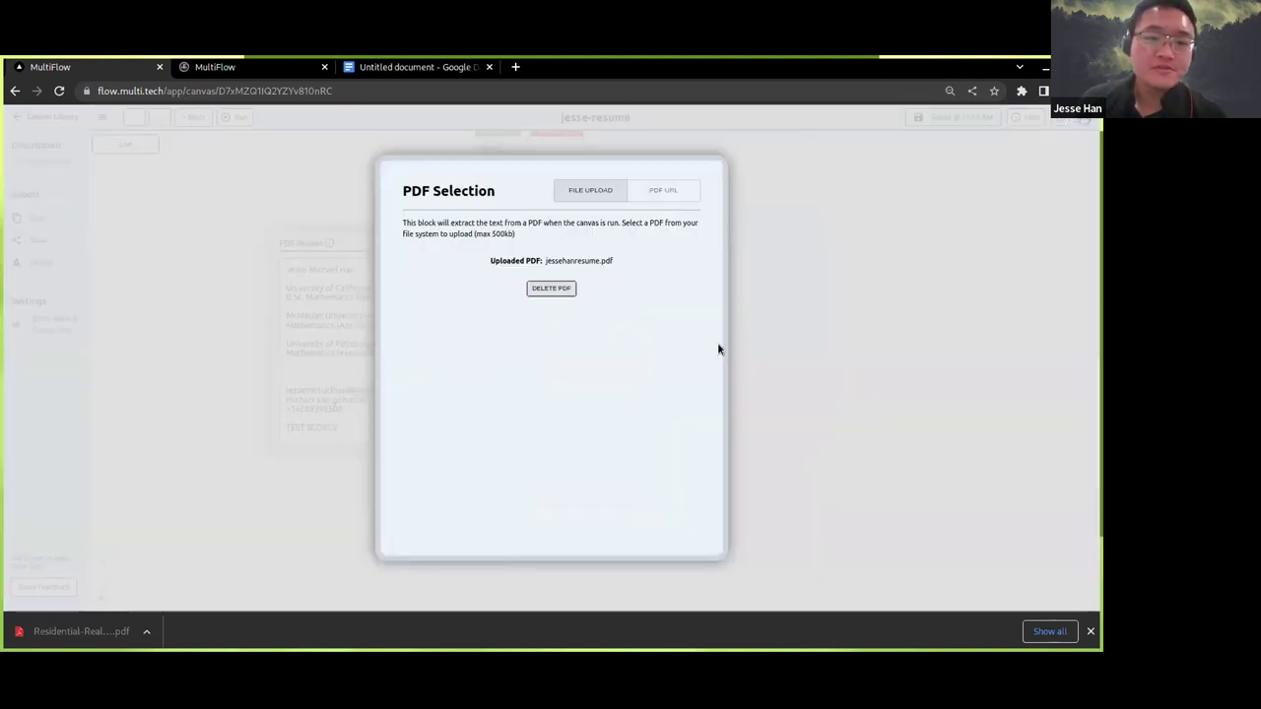
{"action": "left_click", "coordinate": [795, 431]}
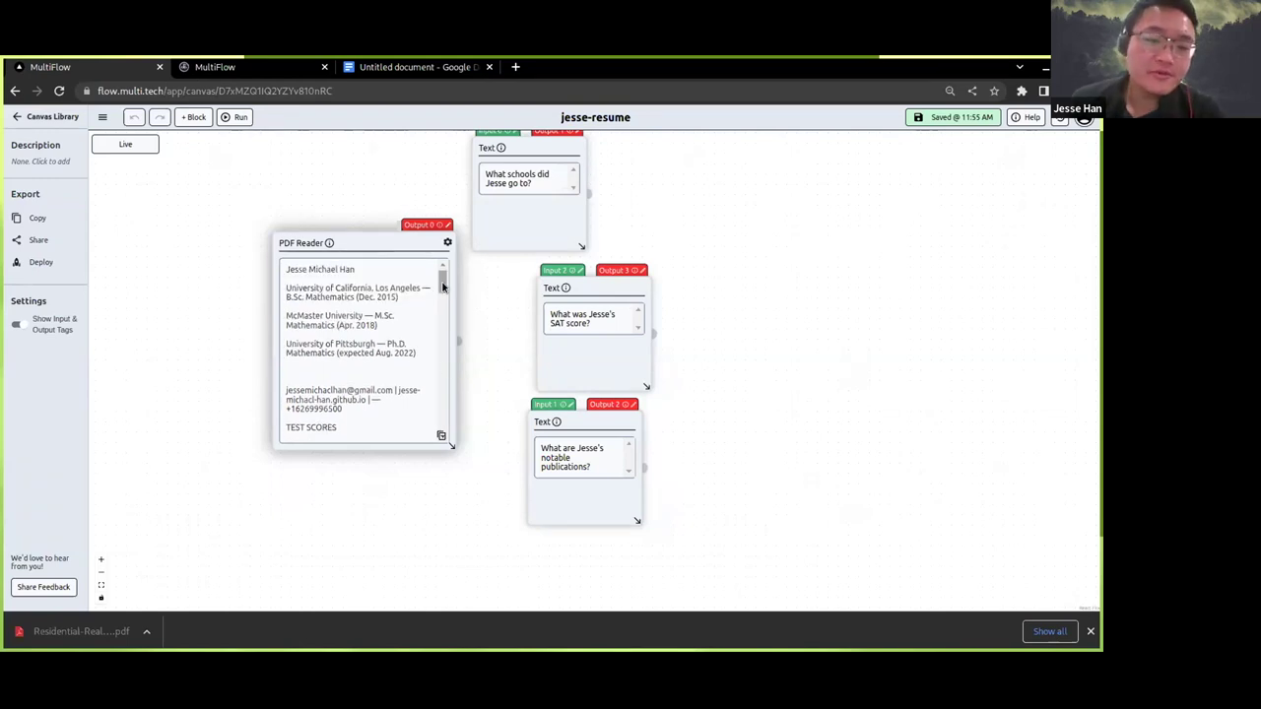
{"action": "mouse_move", "coordinate": [442, 285]}
{"action": "left_mouse_down"}
{"action": "mouse_move", "coordinate": [442, 423]}
{"action": "mouse_move", "coordinate": [450, 277]}
{"action": "left_mouse_up"}
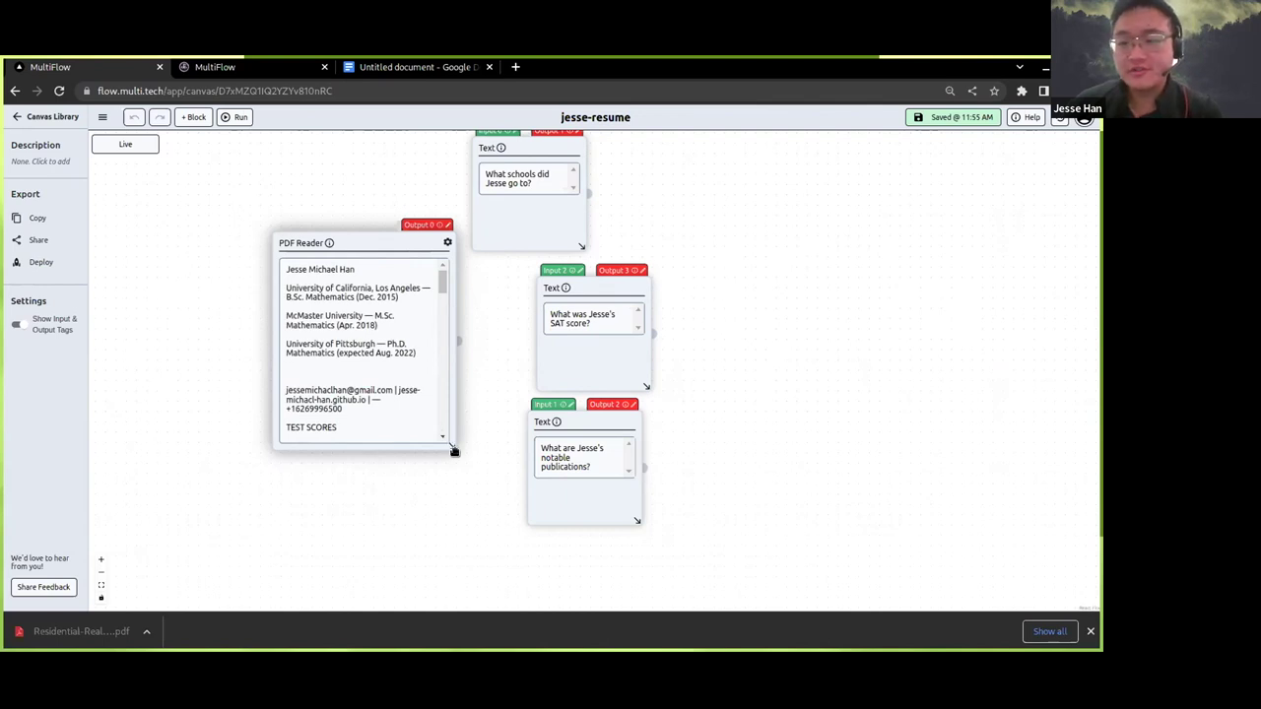
Shrink the PDF Reader block and spread the schools, SAT score and publications text blocks apart vertically
{"action": "left_click_drag", "start_coordinate": [448, 444], "coordinate": [425, 392]}
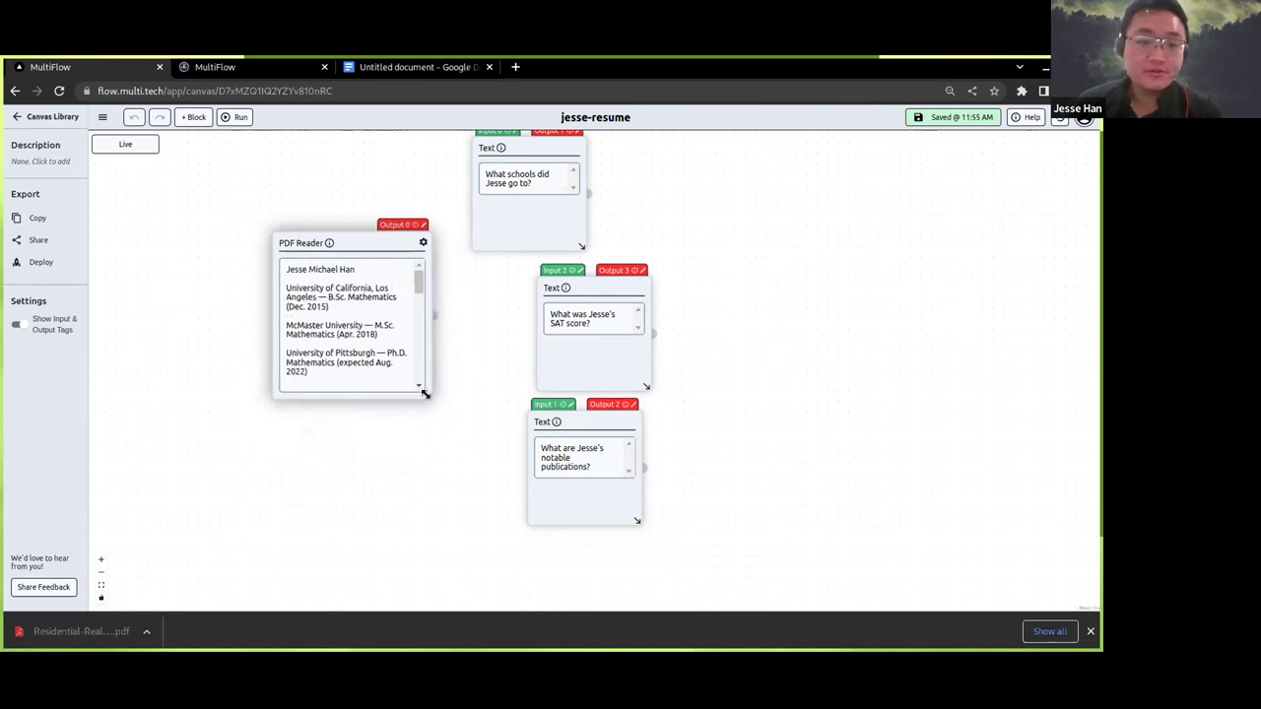
{"action": "scroll", "coordinate": [492, 384], "scroll_direction": "up", "scroll_amount": 2}
{"action": "left_click_drag", "start_coordinate": [565, 343], "coordinate": [605, 340]}
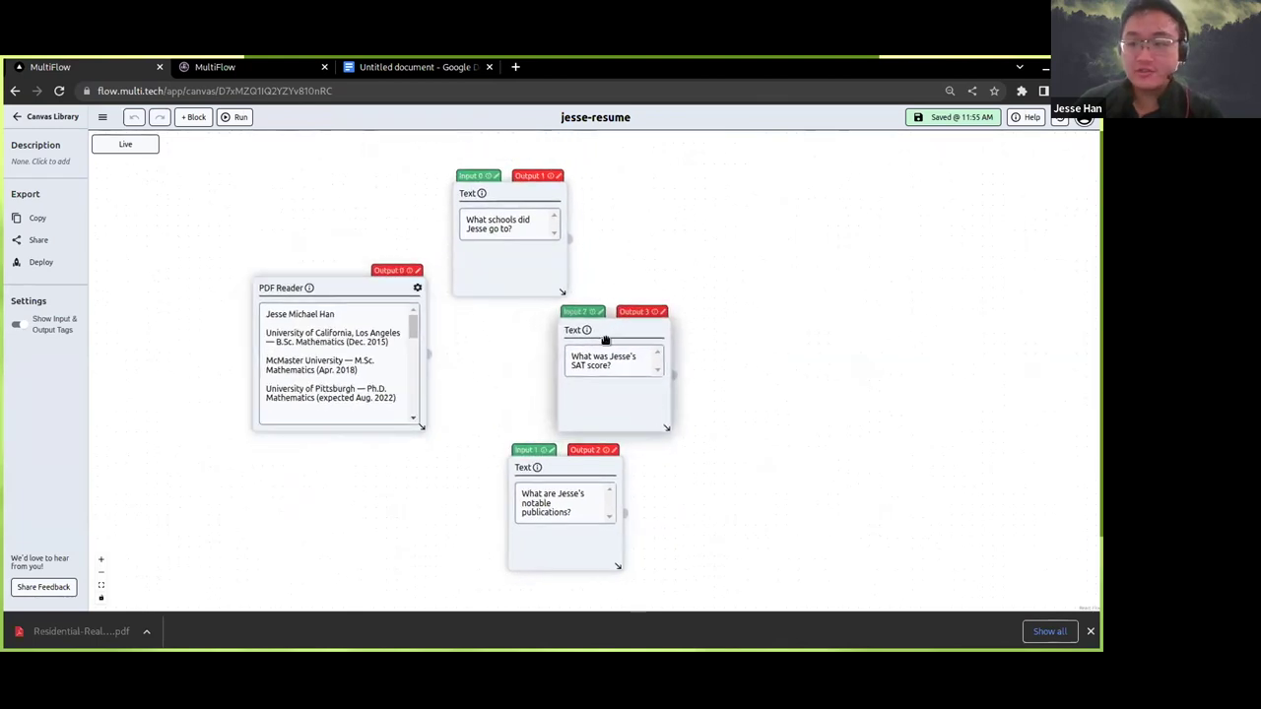
{"action": "left_click_drag", "start_coordinate": [559, 460], "coordinate": [517, 518]}
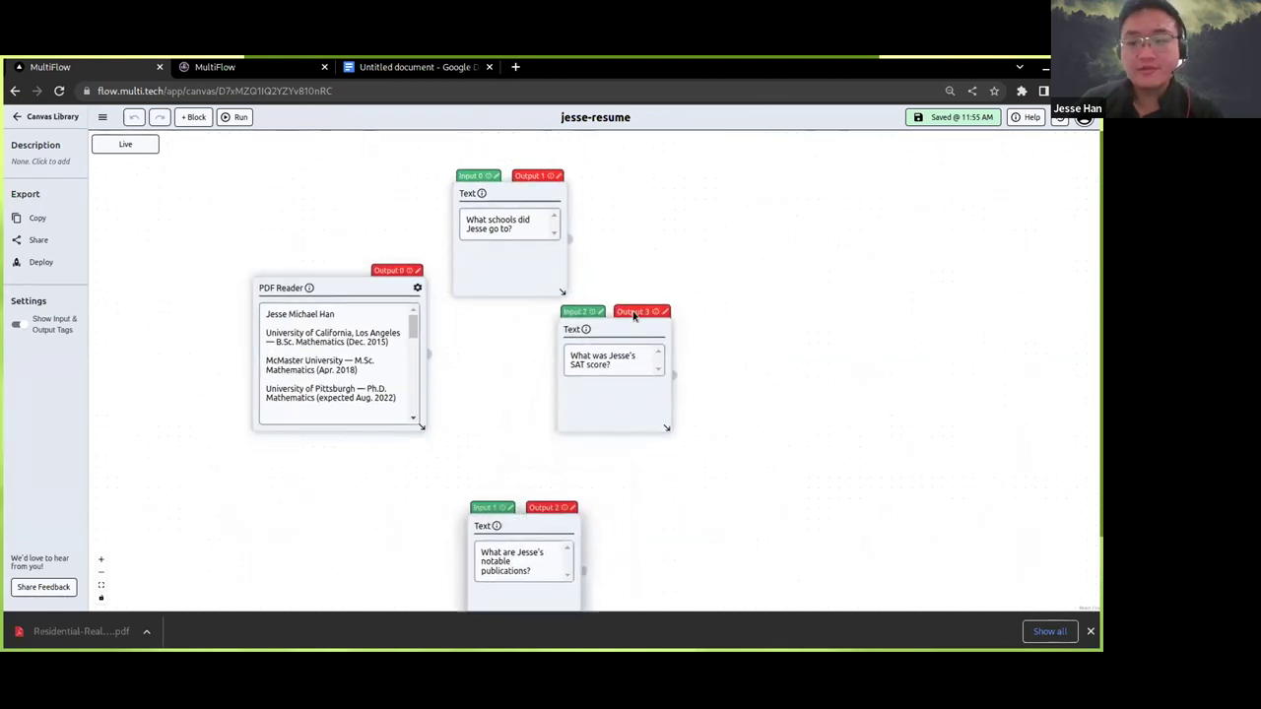
{"action": "scroll", "coordinate": [633, 273], "scroll_direction": "down", "scroll_amount": 1}
{"action": "left_click_drag", "start_coordinate": [624, 303], "coordinate": [605, 337]}
{"action": "left_click_drag", "start_coordinate": [669, 269], "coordinate": [667, 276]}
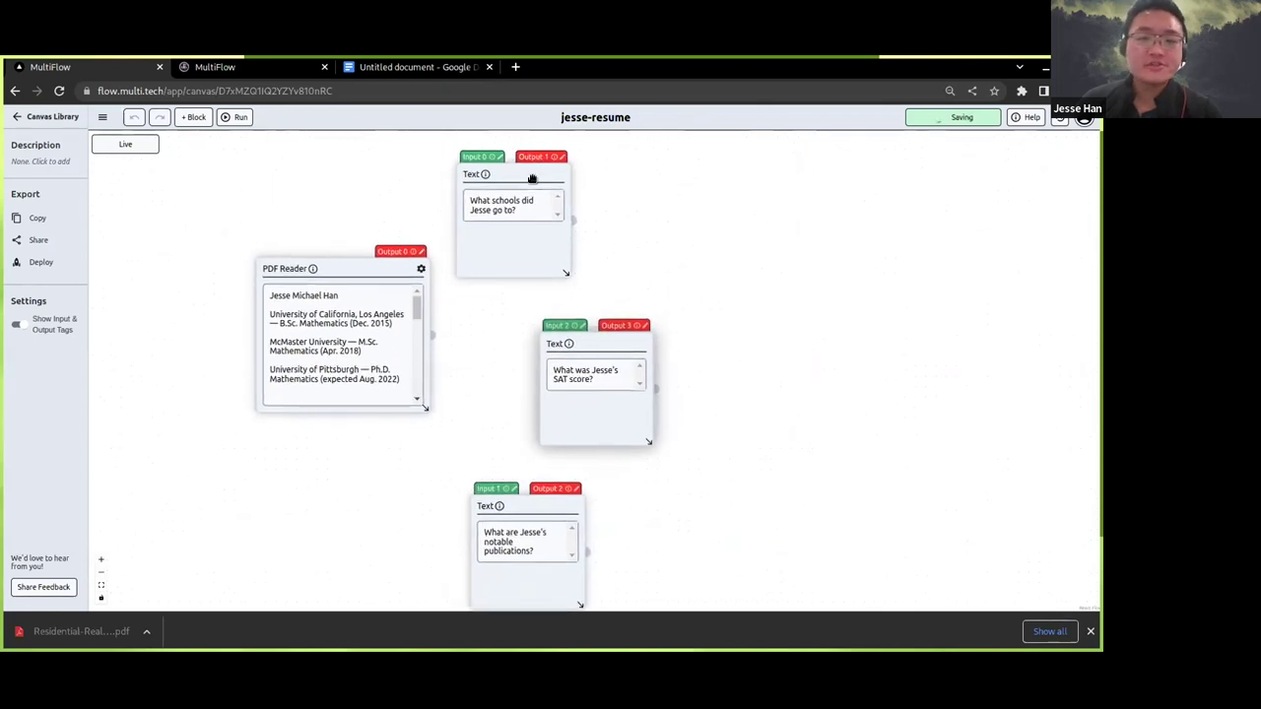
{"action": "left_click_drag", "start_coordinate": [532, 179], "coordinate": [540, 173]}
{"action": "scroll", "coordinate": [703, 223], "scroll_direction": "up", "scroll_amount": 1}
Add a Multi Document Q&A block and place it beside the schools question block
{"action": "left_click", "coordinate": [195, 118]}
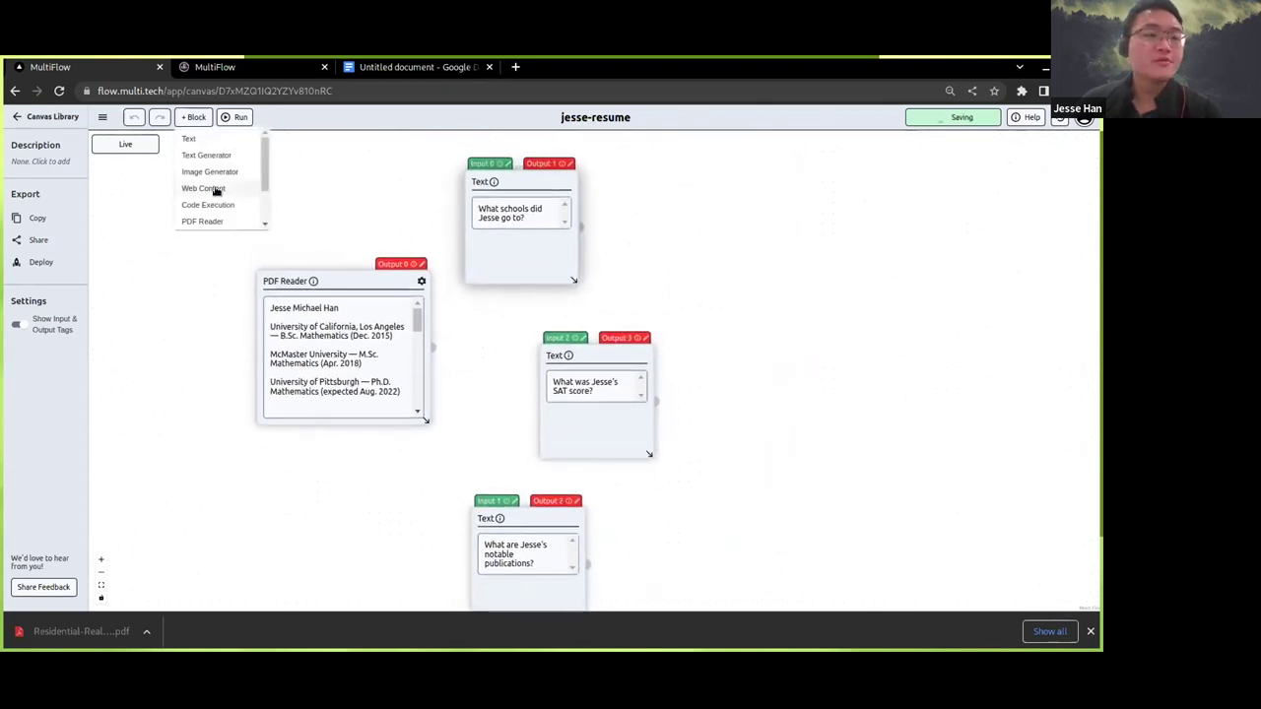
{"action": "scroll", "coordinate": [216, 192], "scroll_direction": "down", "scroll_amount": 2}
{"action": "left_click", "coordinate": [217, 215]}
{"action": "mouse_move", "coordinate": [206, 118]}
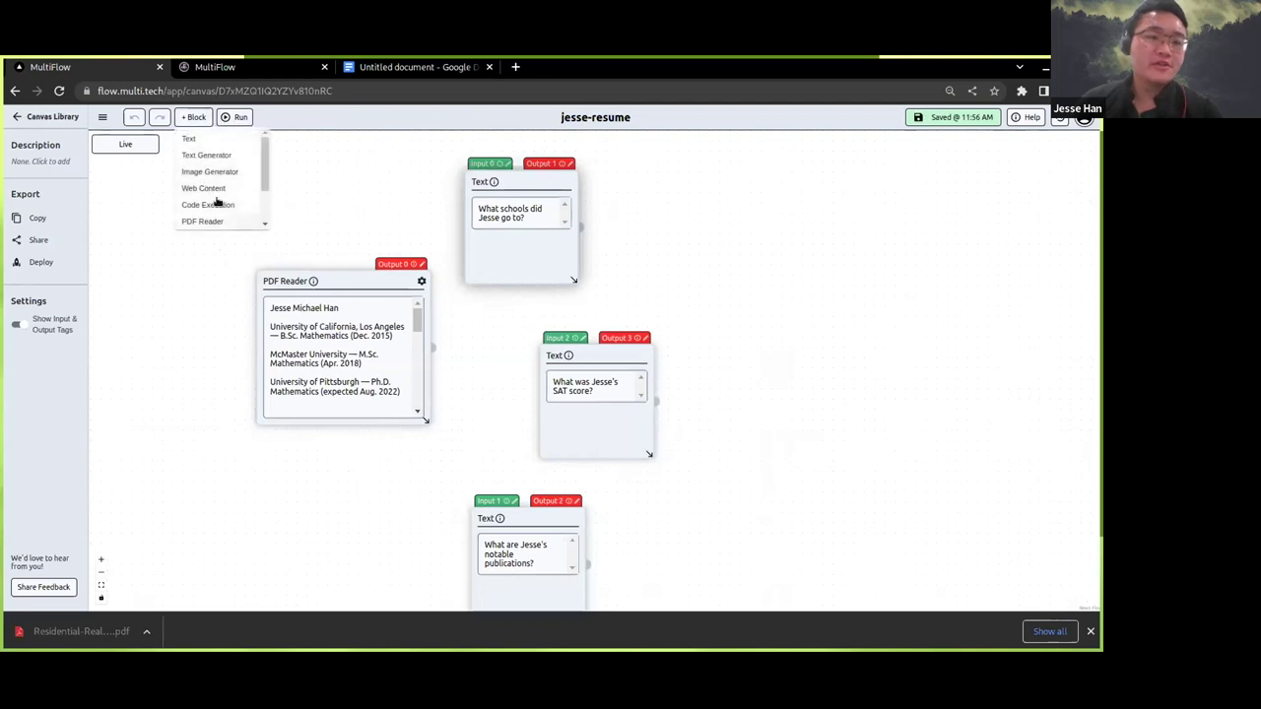
{"action": "scroll", "coordinate": [218, 207], "scroll_direction": "down", "scroll_amount": 2}
{"action": "left_click", "coordinate": [222, 217]}
{"action": "left_click_drag", "start_coordinate": [664, 380], "coordinate": [787, 196]}
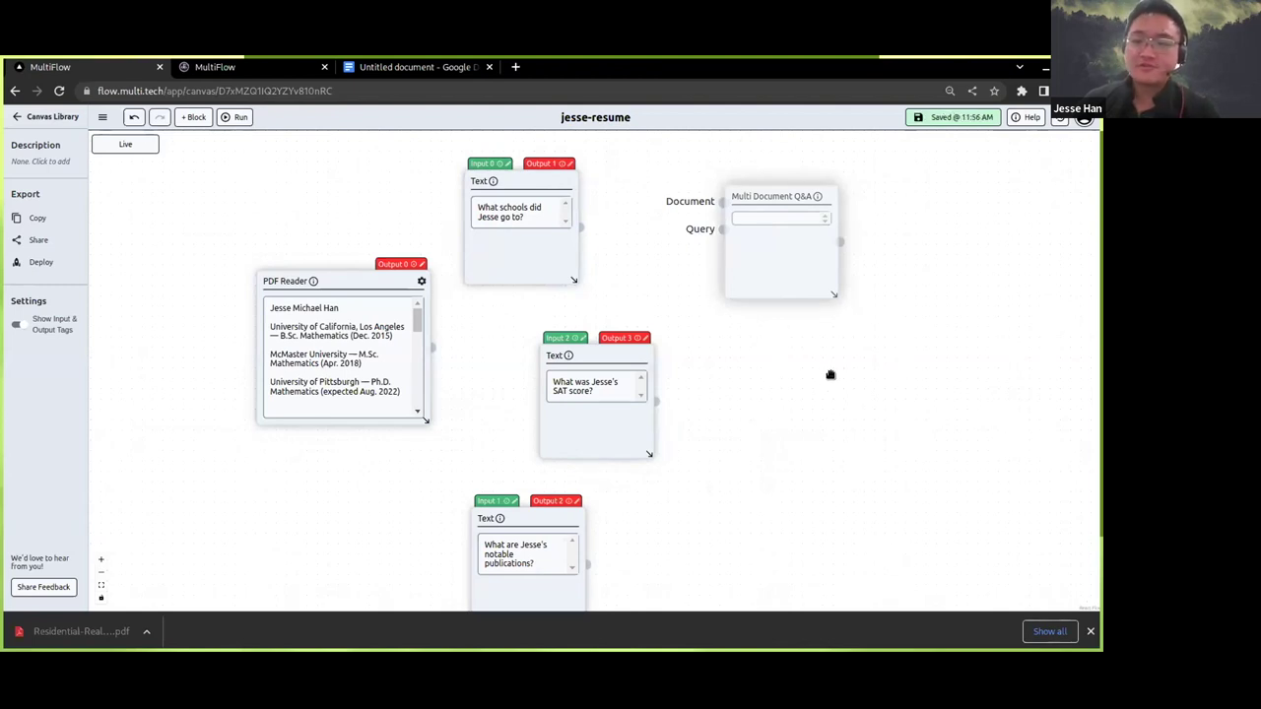
Connect the schools question to the Q&A block's Query input and the PDF Reader to its Document input
{"action": "left_click_drag", "start_coordinate": [580, 227], "coordinate": [717, 233]}
{"action": "left_click_drag", "start_coordinate": [552, 253], "coordinate": [558, 231]}
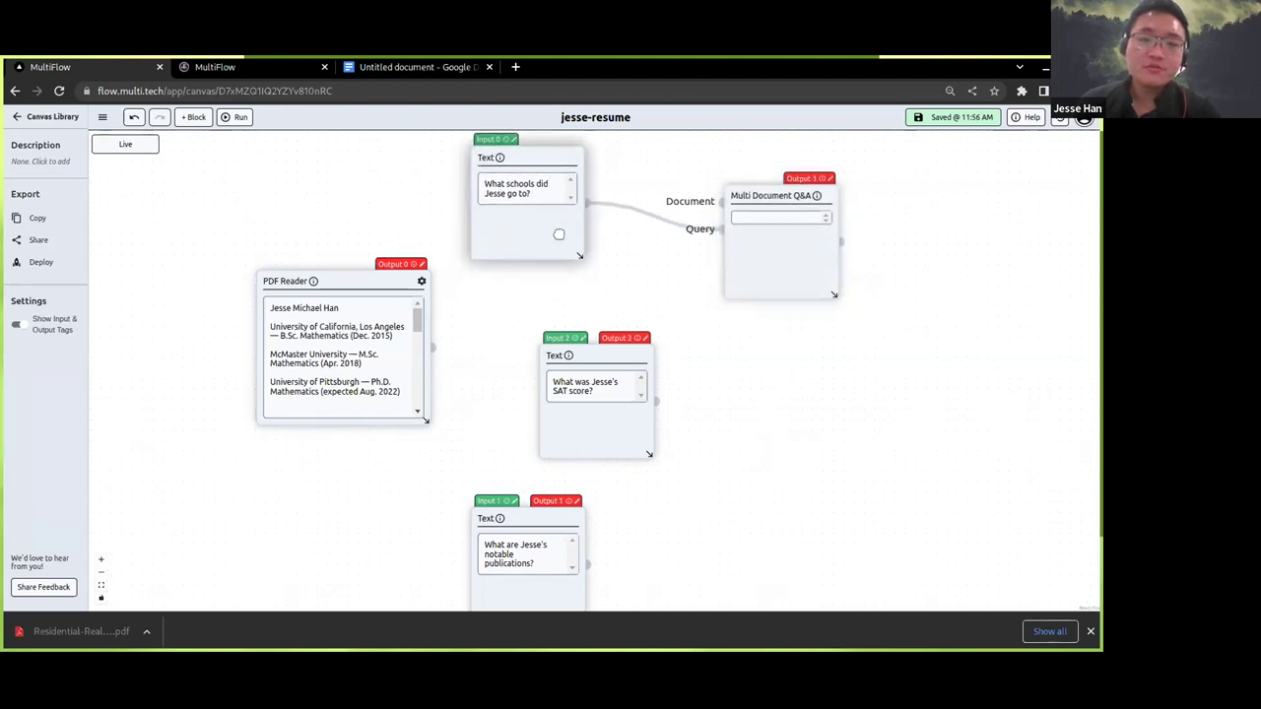
{"action": "scroll", "coordinate": [568, 292], "scroll_direction": "up", "scroll_amount": 1}
{"action": "left_click_drag", "start_coordinate": [434, 350], "coordinate": [723, 207]}
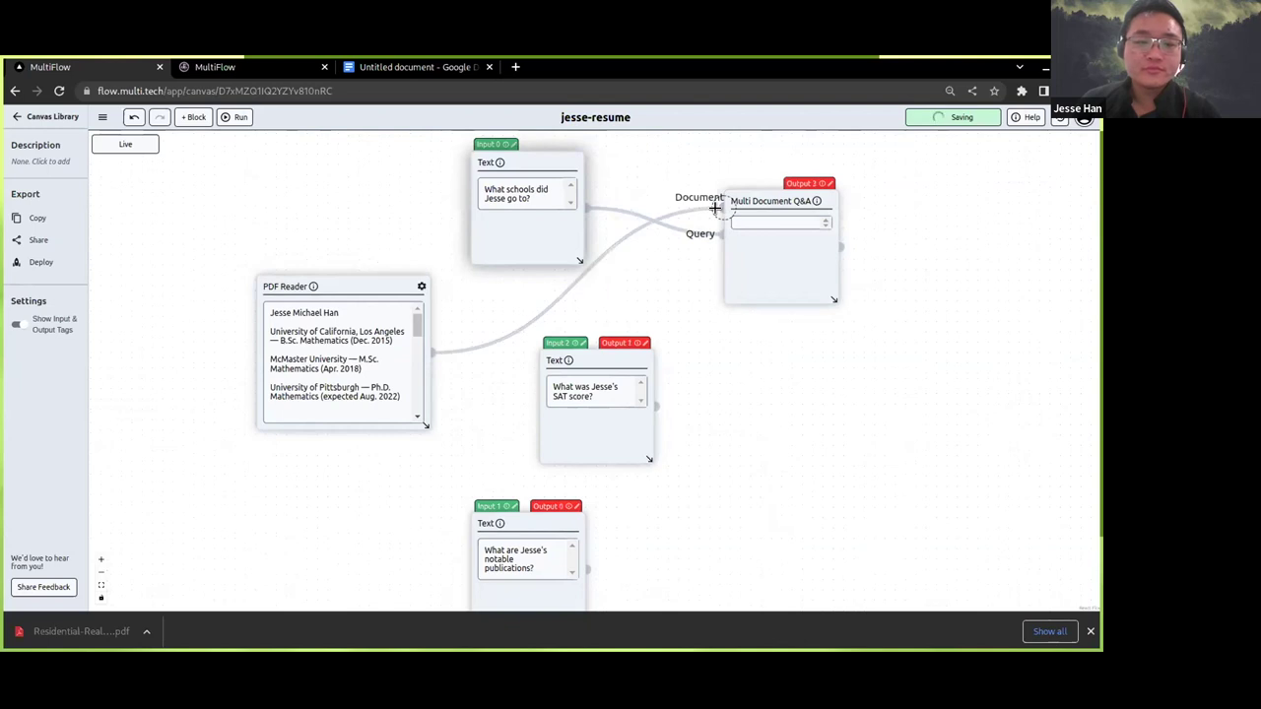
Add a second Multi Document Q&A block, feeding its Query from the SAT score question and its Document from the PDF Reader
{"action": "left_click_drag", "start_coordinate": [814, 534], "coordinate": [723, 568]}
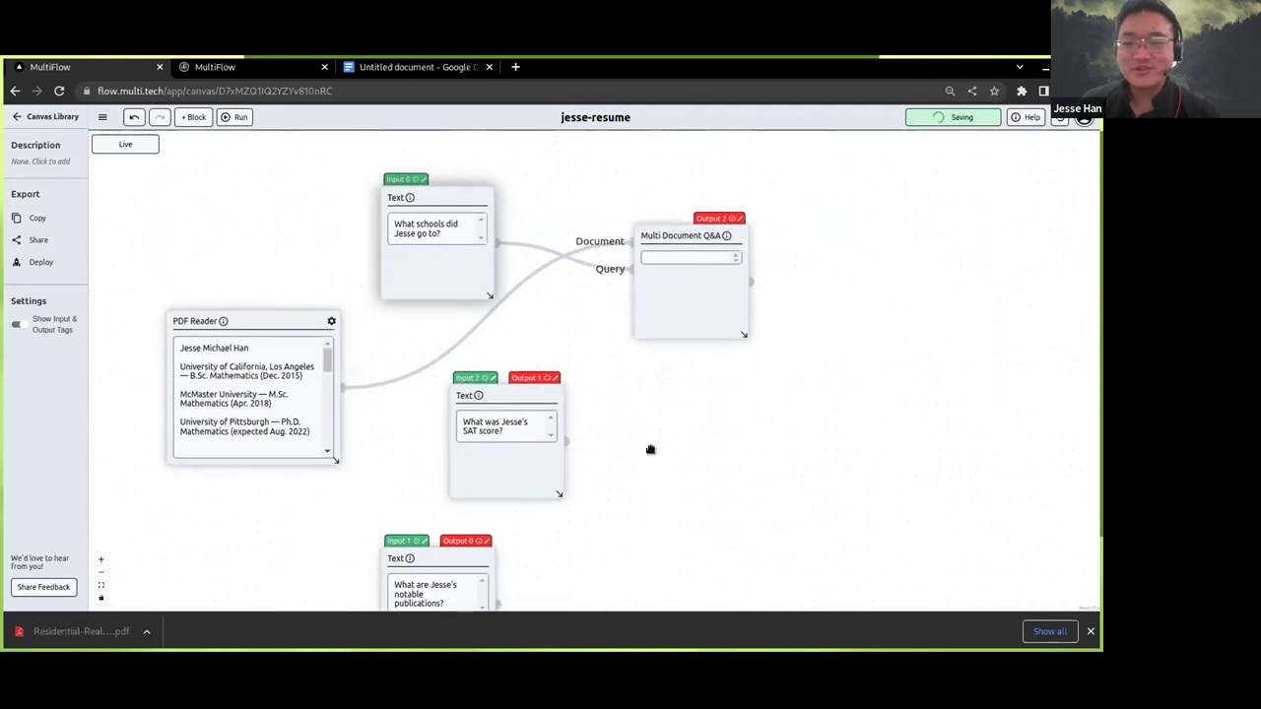
{"action": "left_click_drag", "start_coordinate": [662, 453], "coordinate": [663, 433]}
{"action": "left_click_drag", "start_coordinate": [525, 442], "coordinate": [515, 445]}
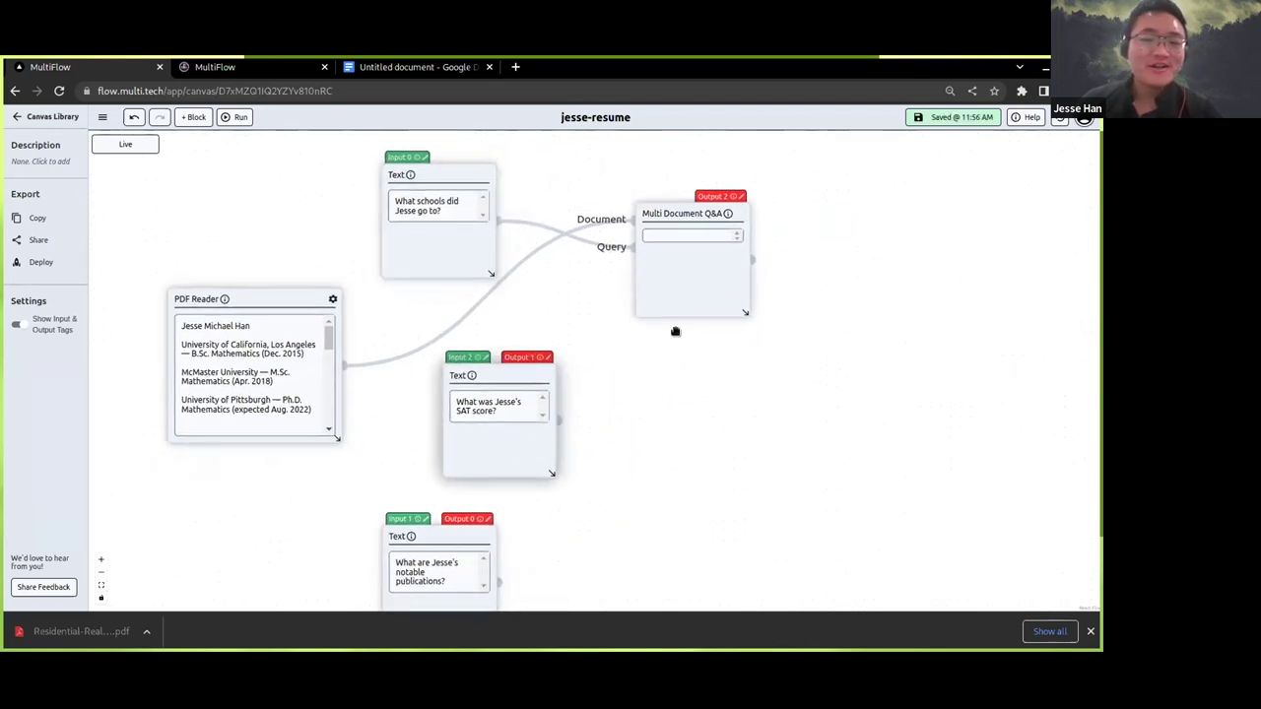
{"action": "left_click", "coordinate": [194, 116]}
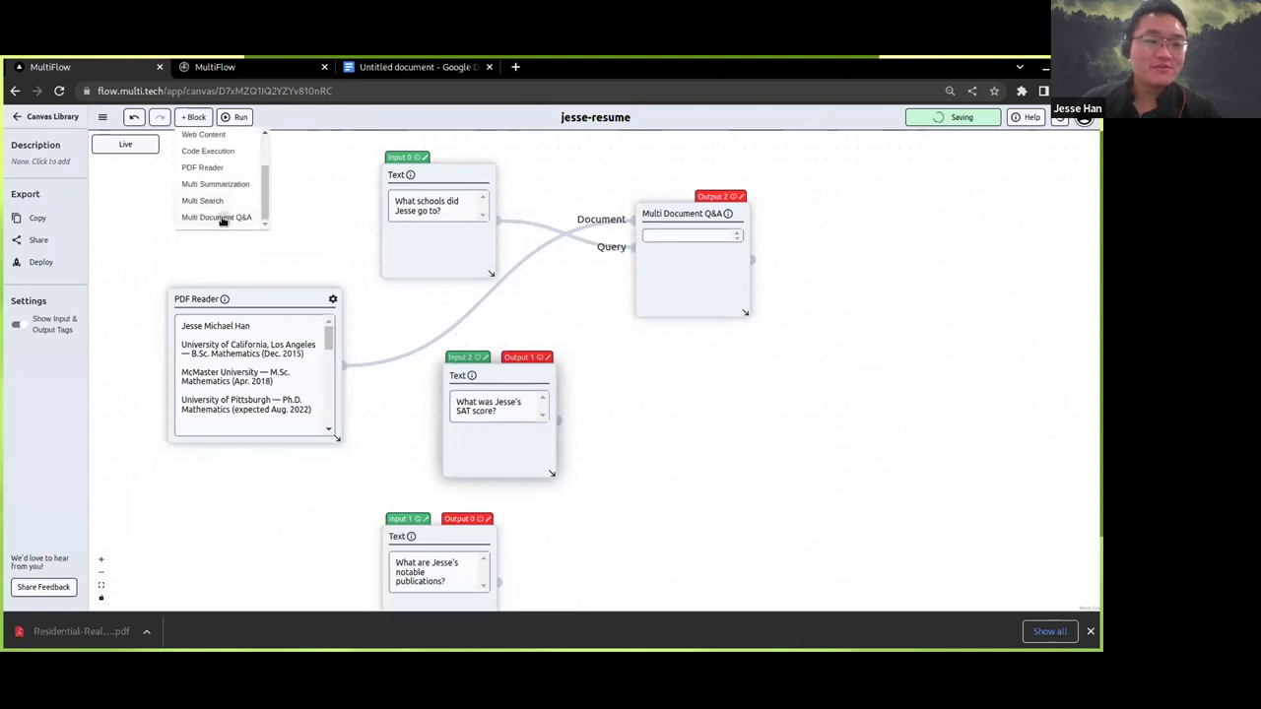
{"action": "left_click", "coordinate": [223, 215]}
{"action": "left_click", "coordinate": [661, 438]}
{"action": "left_click_drag", "start_coordinate": [563, 421], "coordinate": [690, 388]}
{"action": "left_click_drag", "start_coordinate": [345, 364], "coordinate": [673, 369]}
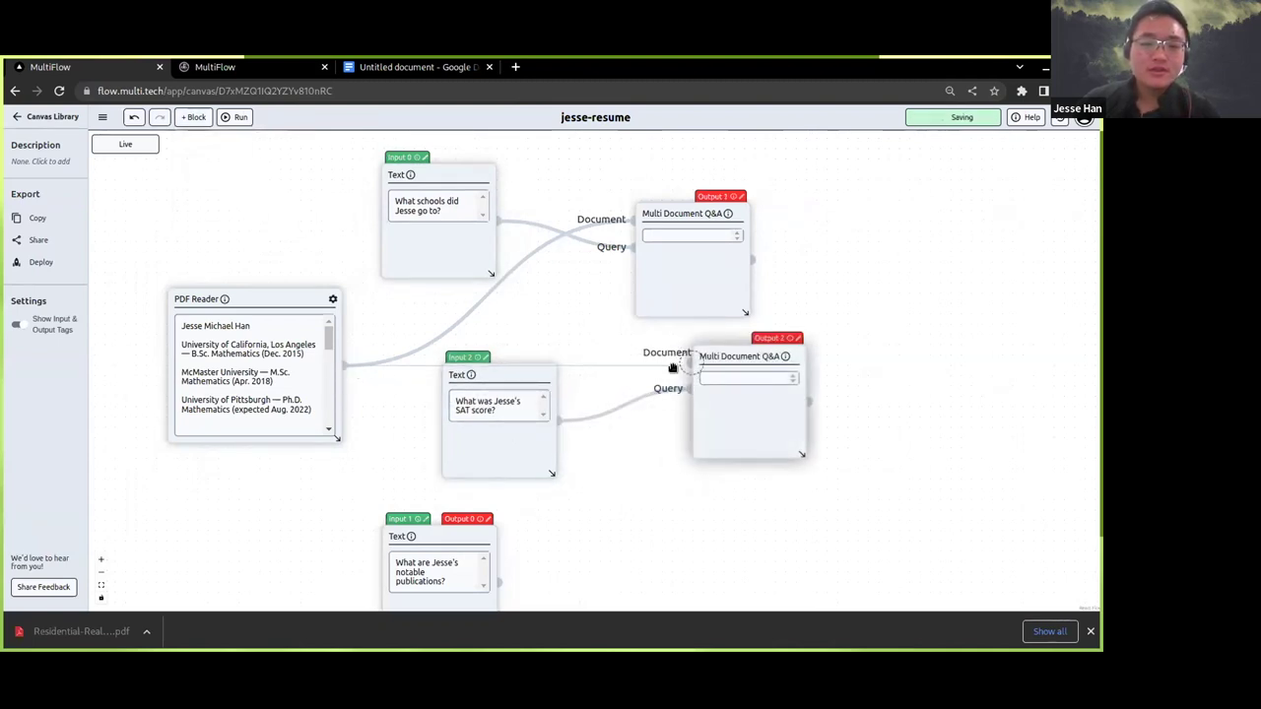
Add a third Multi Document Q&A block, feeding its Query from the publications question and its Document from the PDF Reader
{"action": "left_click_drag", "start_coordinate": [660, 502], "coordinate": [561, 392]}
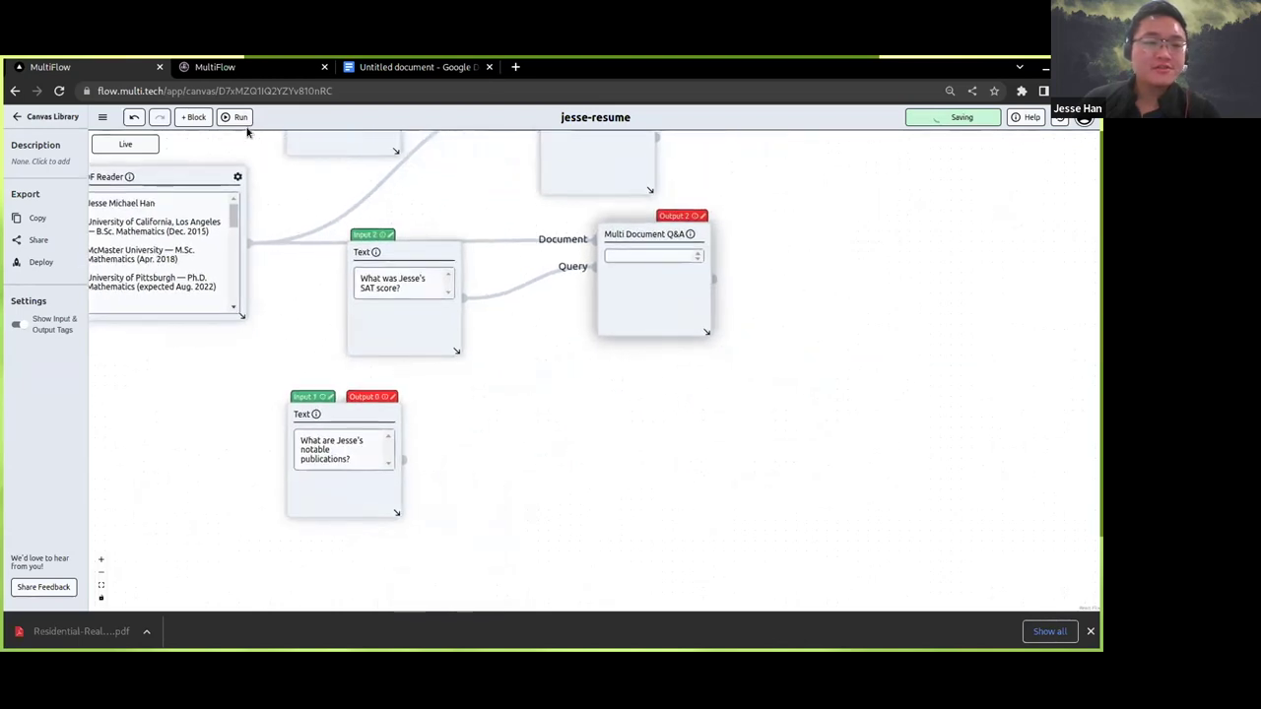
{"action": "left_click", "coordinate": [197, 117]}
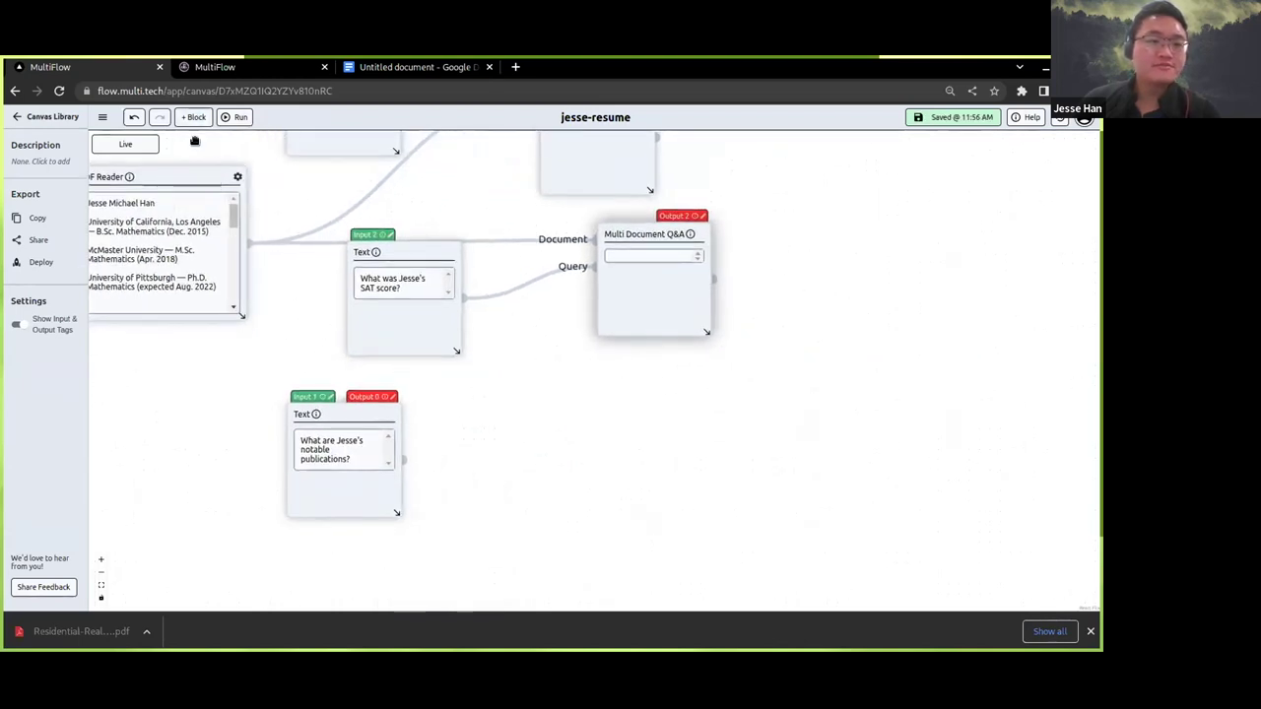
{"action": "scroll", "coordinate": [232, 197], "scroll_direction": "down", "scroll_amount": 2}
{"action": "left_click", "coordinate": [216, 217]}
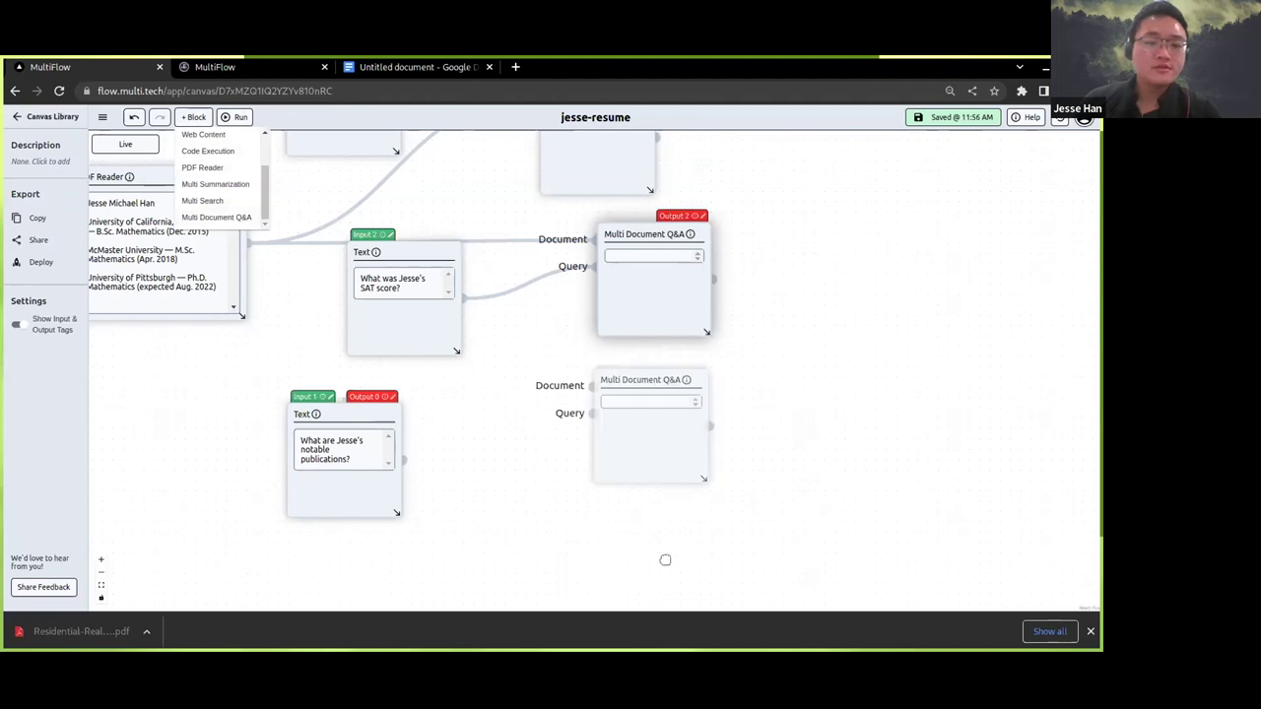
{"action": "left_click_drag", "start_coordinate": [629, 437], "coordinate": [609, 500]}
{"action": "left_click_drag", "start_coordinate": [574, 439], "coordinate": [694, 455]}
{"action": "left_click_drag", "start_coordinate": [332, 154], "coordinate": [332, 177]}
{"action": "left_click", "coordinate": [331, 177]}
{"action": "left_click_drag", "start_coordinate": [708, 476], "coordinate": [656, 431]}
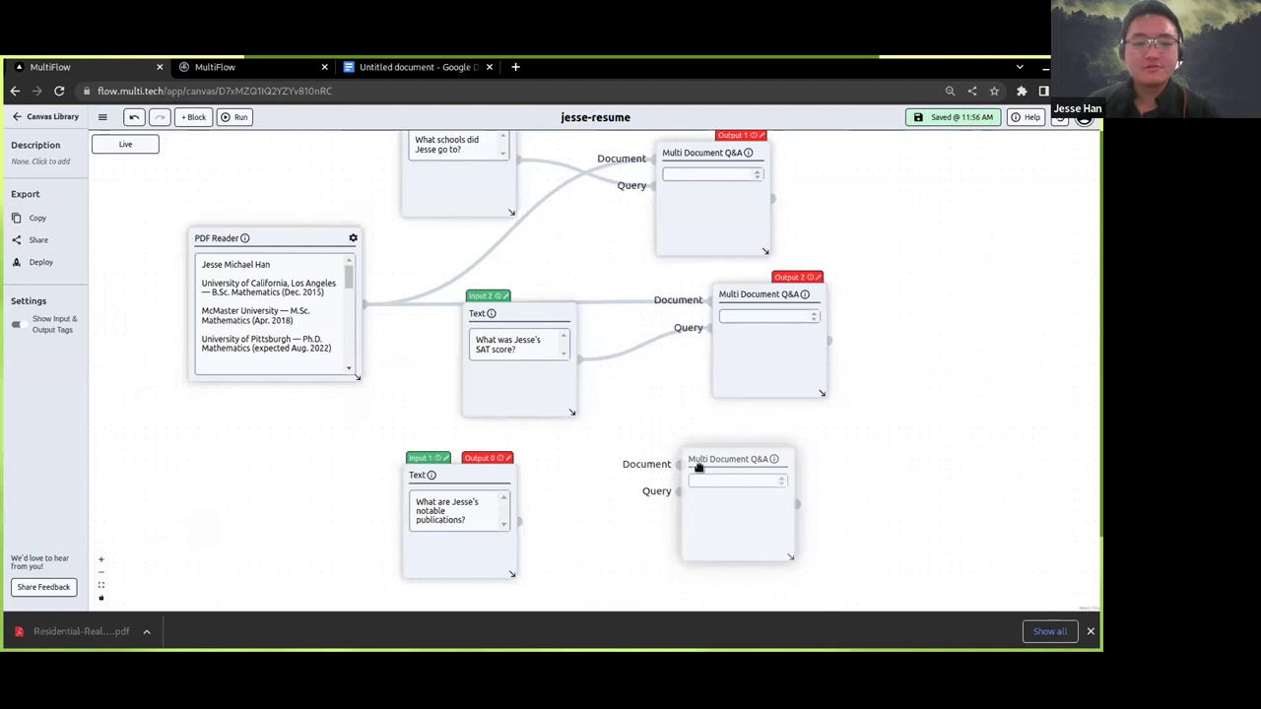
{"action": "left_click_drag", "start_coordinate": [645, 406], "coordinate": [596, 376]}
{"action": "left_click_drag", "start_coordinate": [470, 490], "coordinate": [630, 460]}
{"action": "left_click_drag", "start_coordinate": [313, 271], "coordinate": [630, 425]}
Enlarge all three Multi Document Q&A blocks and shift the schools one upward to make room for their answers
{"action": "left_click_drag", "start_coordinate": [741, 527], "coordinate": [847, 617]}
{"action": "left_click_drag", "start_coordinate": [781, 408], "coordinate": [780, 450]}
{"action": "left_click_drag", "start_coordinate": [772, 364], "coordinate": [778, 382]}
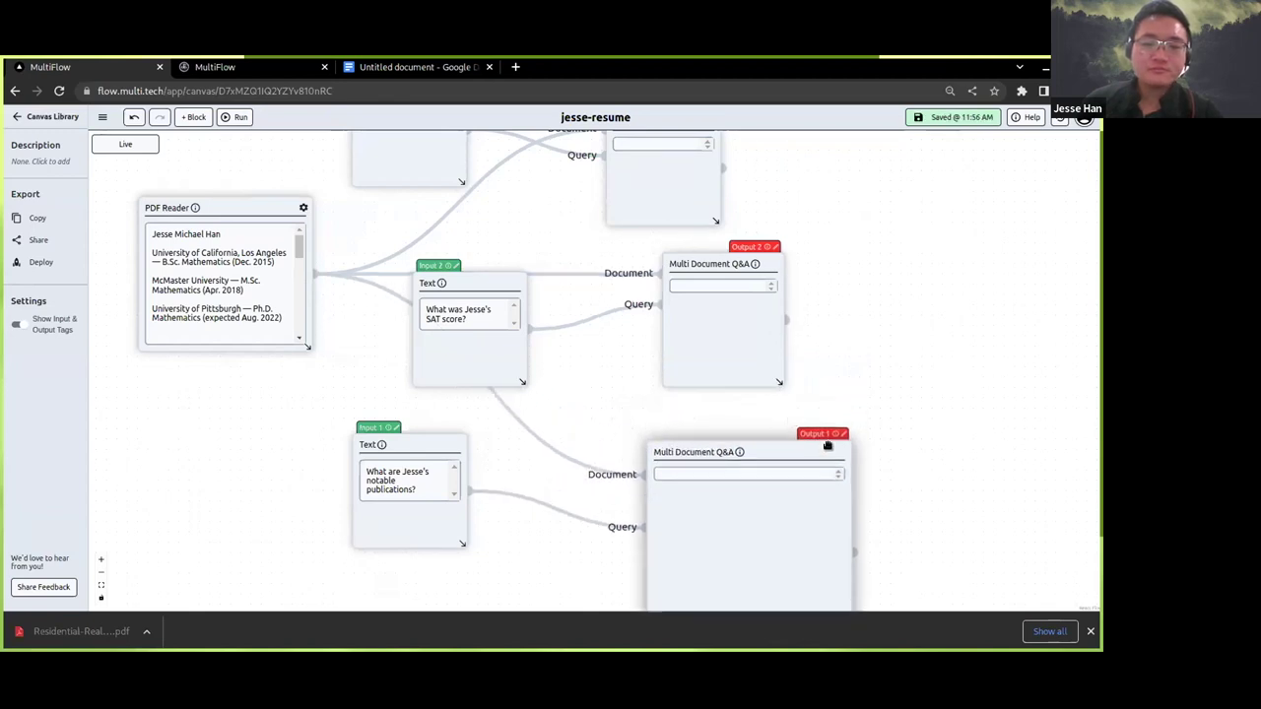
{"action": "left_click_drag", "start_coordinate": [828, 445], "coordinate": [841, 442]}
{"action": "left_click_drag", "start_coordinate": [774, 345], "coordinate": [811, 347]}
{"action": "left_click_drag", "start_coordinate": [814, 197], "coordinate": [771, 287]}
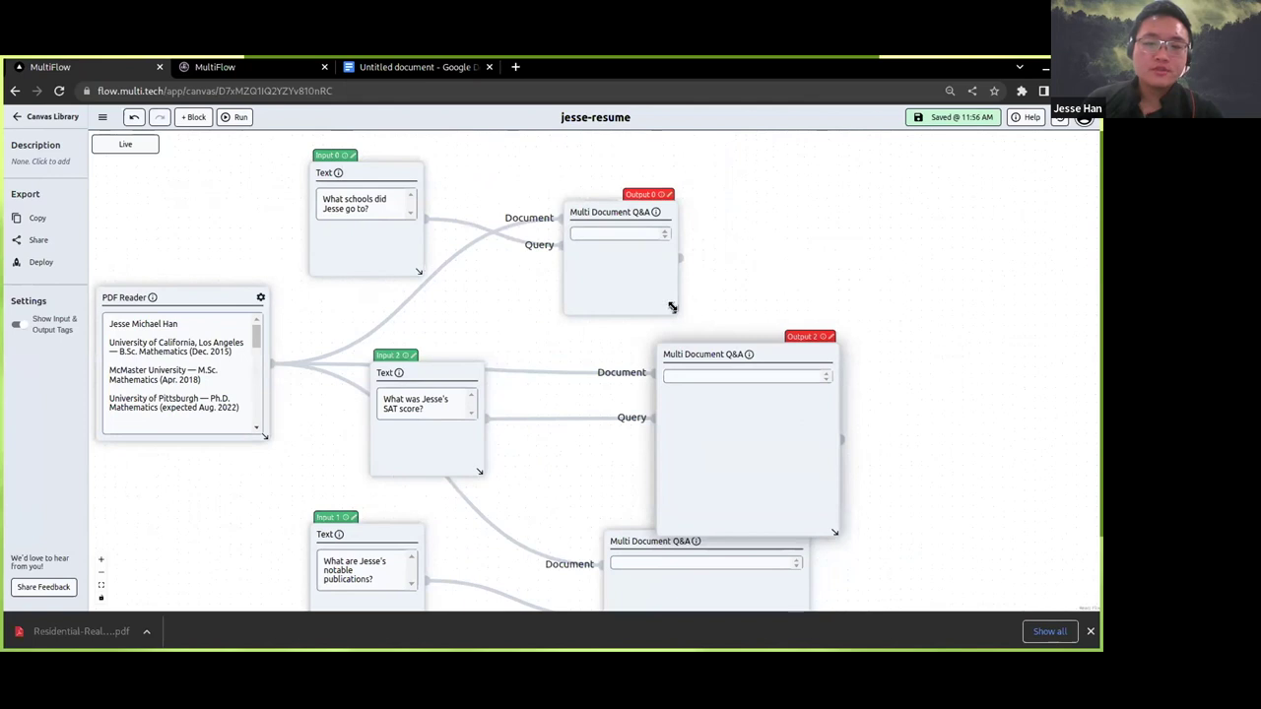
{"action": "left_click_drag", "start_coordinate": [673, 307], "coordinate": [775, 369]}
{"action": "left_click_drag", "start_coordinate": [656, 243], "coordinate": [628, 161]}
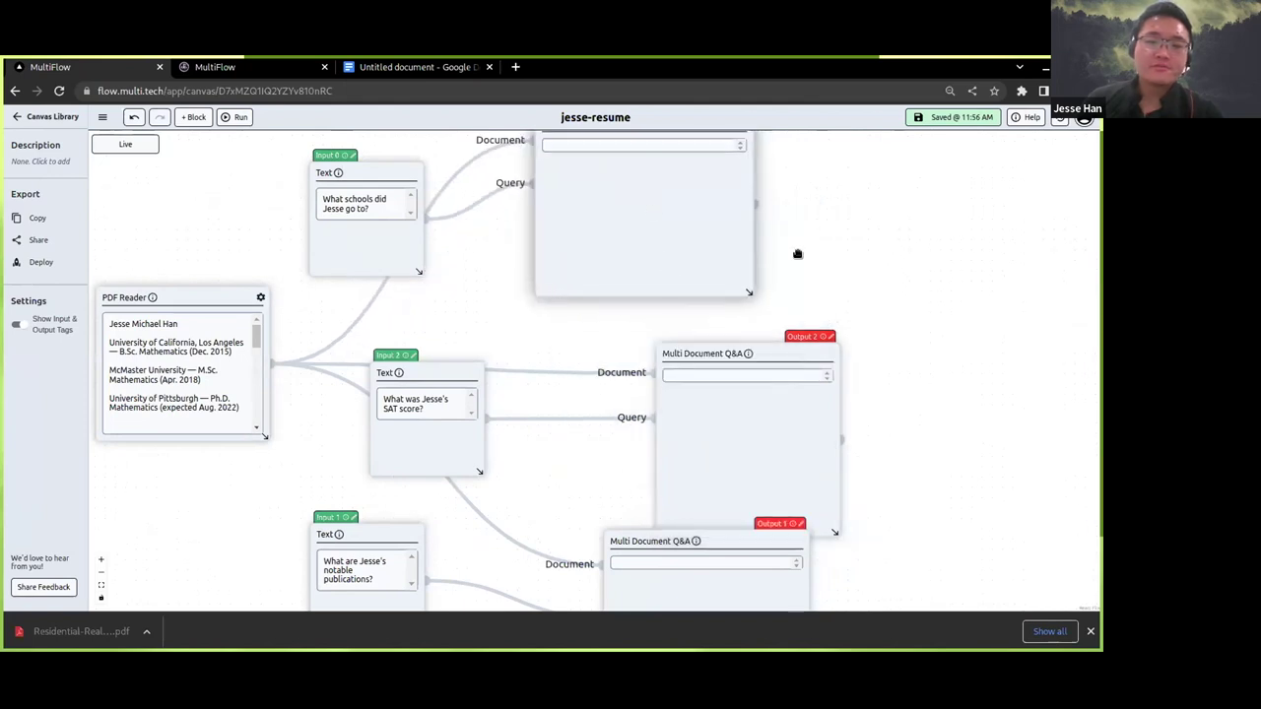
Separate the overlapping SAT score and publications Q&A blocks, making the publications one slightly smaller and placing it lower
{"action": "left_click_drag", "start_coordinate": [825, 258], "coordinate": [833, 221]}
{"action": "left_click_drag", "start_coordinate": [804, 428], "coordinate": [780, 397]}
{"action": "left_click_drag", "start_coordinate": [892, 475], "coordinate": [913, 361]}
{"action": "left_click_drag", "start_coordinate": [756, 489], "coordinate": [744, 466]}
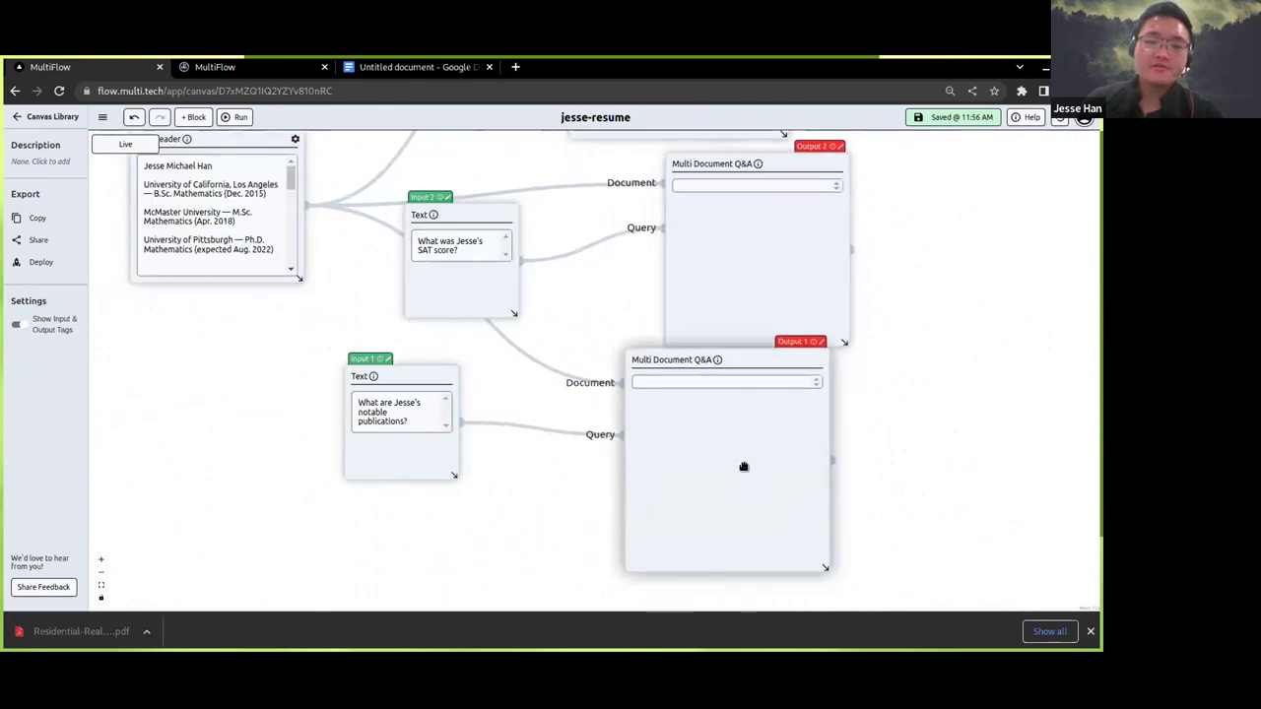
{"action": "left_click_drag", "start_coordinate": [819, 565], "coordinate": [802, 535]}
{"action": "left_click_drag", "start_coordinate": [759, 493], "coordinate": [767, 552]}
{"action": "left_click_drag", "start_coordinate": [864, 494], "coordinate": [884, 453]}
{"action": "scroll", "coordinate": [843, 494], "scroll_direction": "down", "scroll_amount": 2}
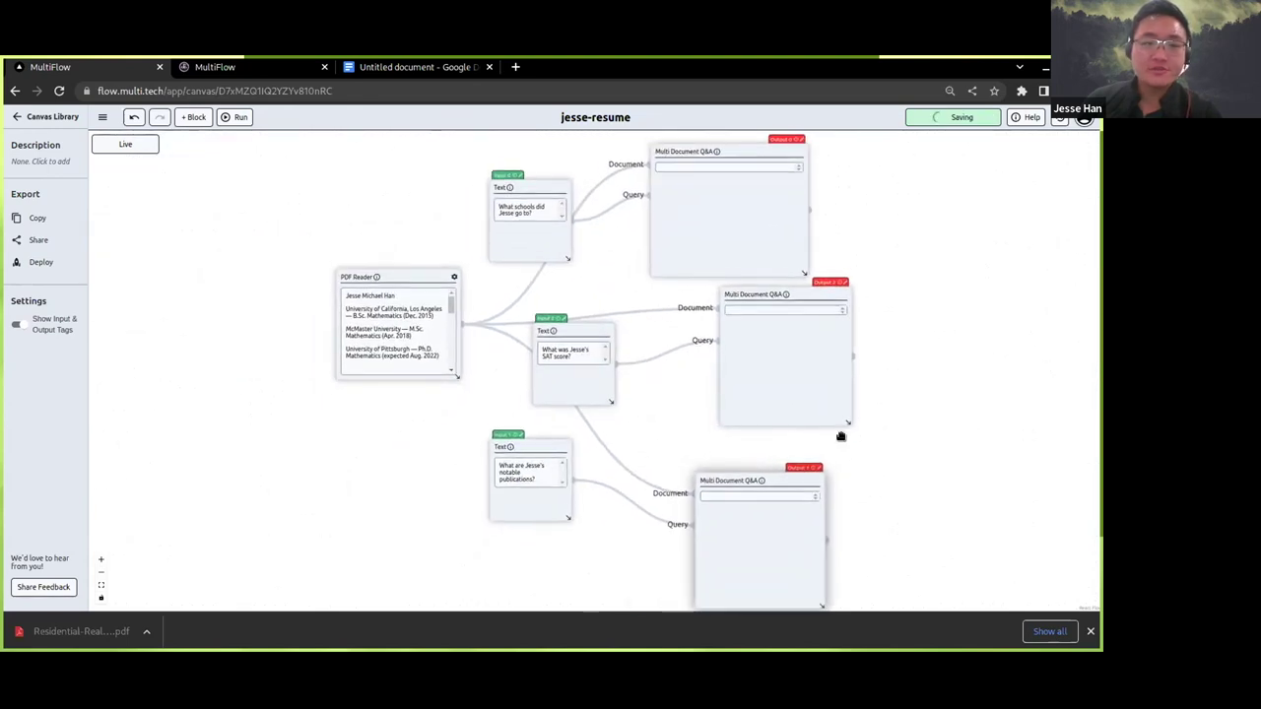
Run the canvas and examine the generated answer to the schools question up close
{"action": "left_click", "coordinate": [237, 117]}
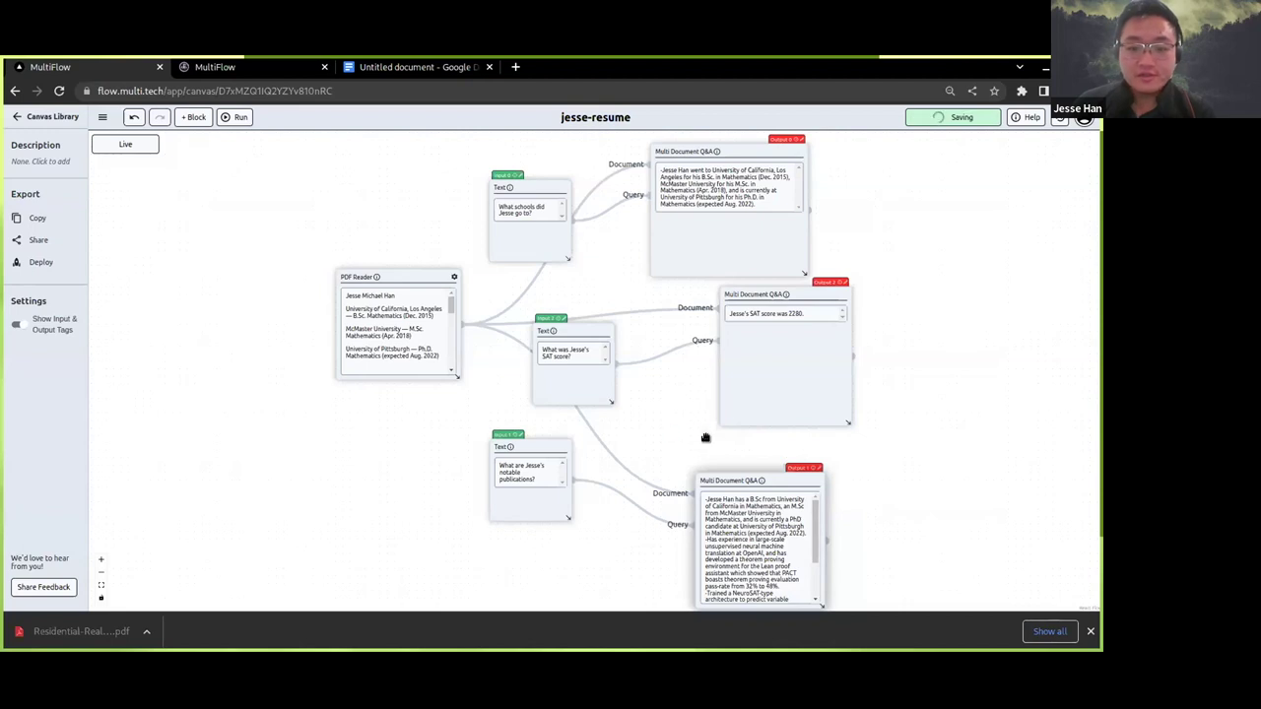
{"action": "scroll", "coordinate": [704, 391], "scroll_direction": "up", "scroll_amount": 5}
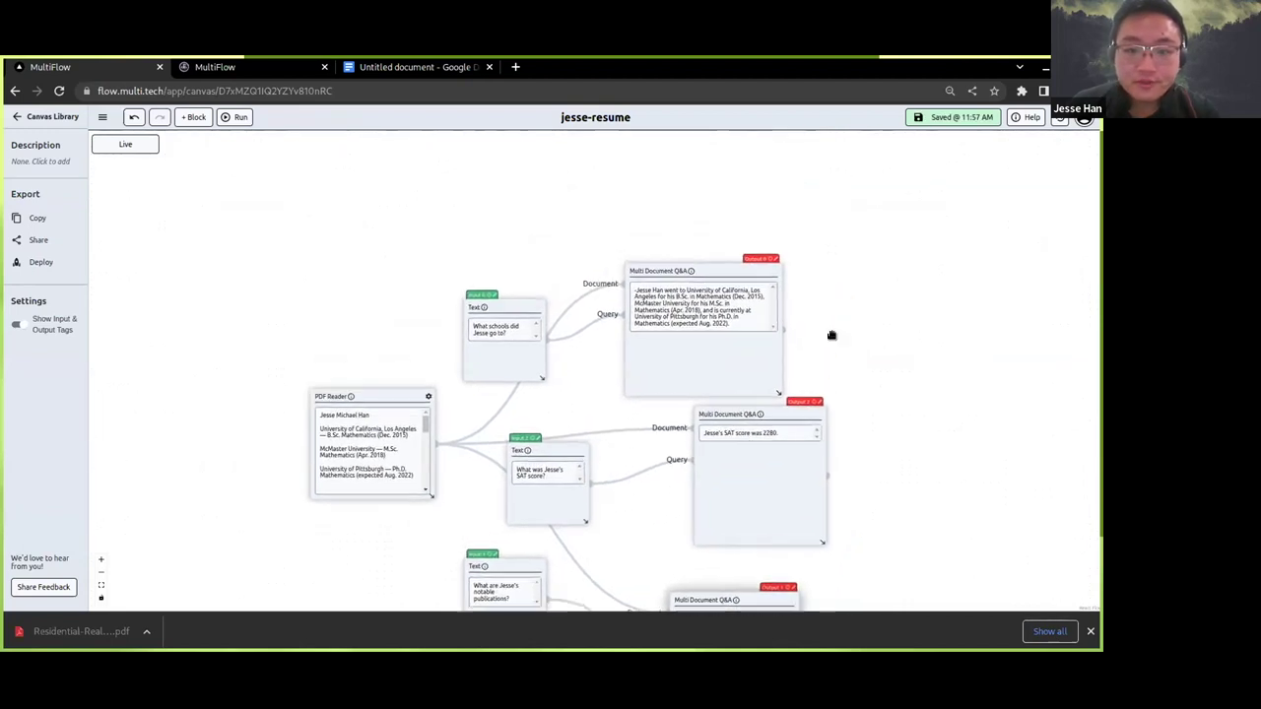
{"action": "left_click_drag", "start_coordinate": [810, 314], "coordinate": [891, 334]}
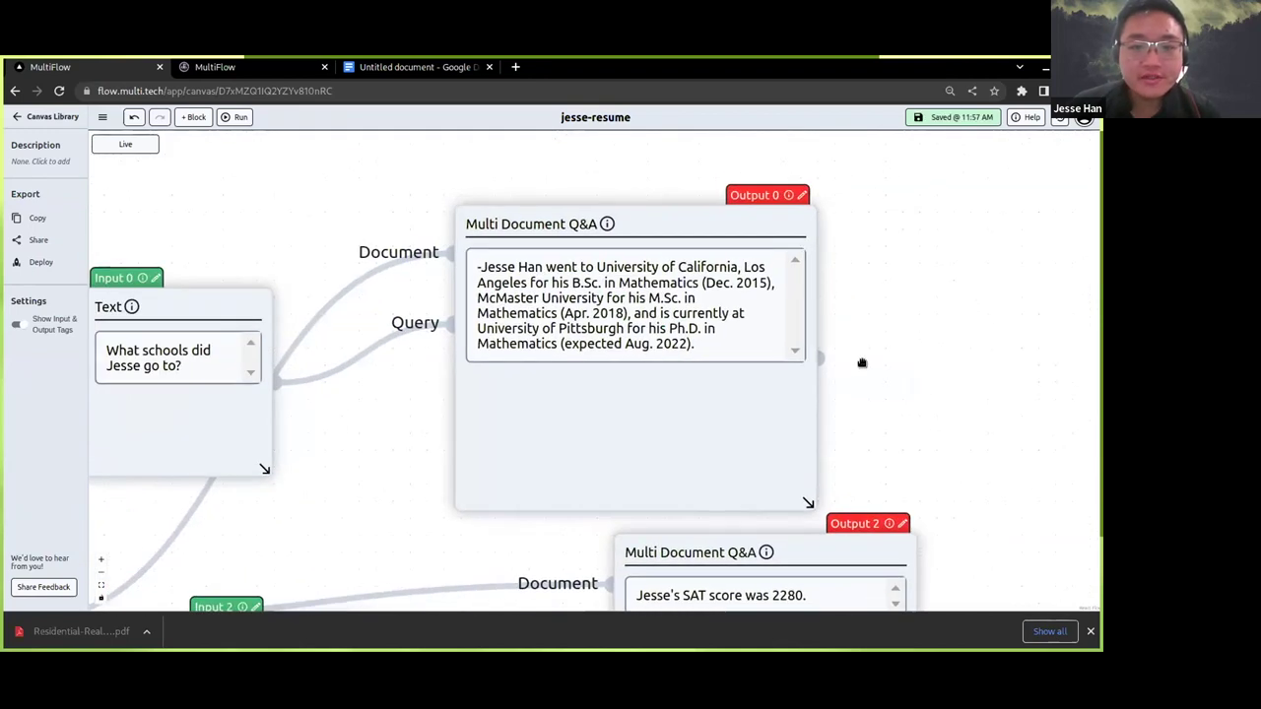
{"action": "scroll", "coordinate": [859, 364], "scroll_direction": "up", "scroll_amount": 1}
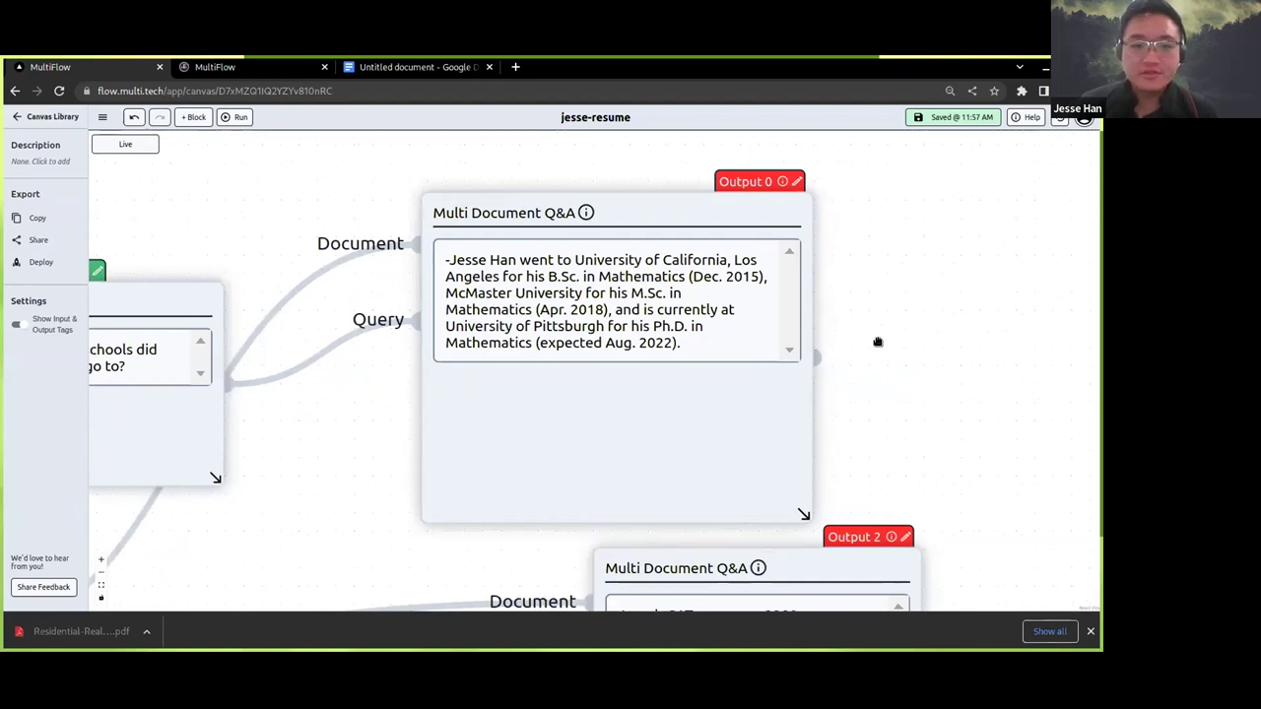
{"action": "left_click_drag", "start_coordinate": [872, 406], "coordinate": [856, 376]}
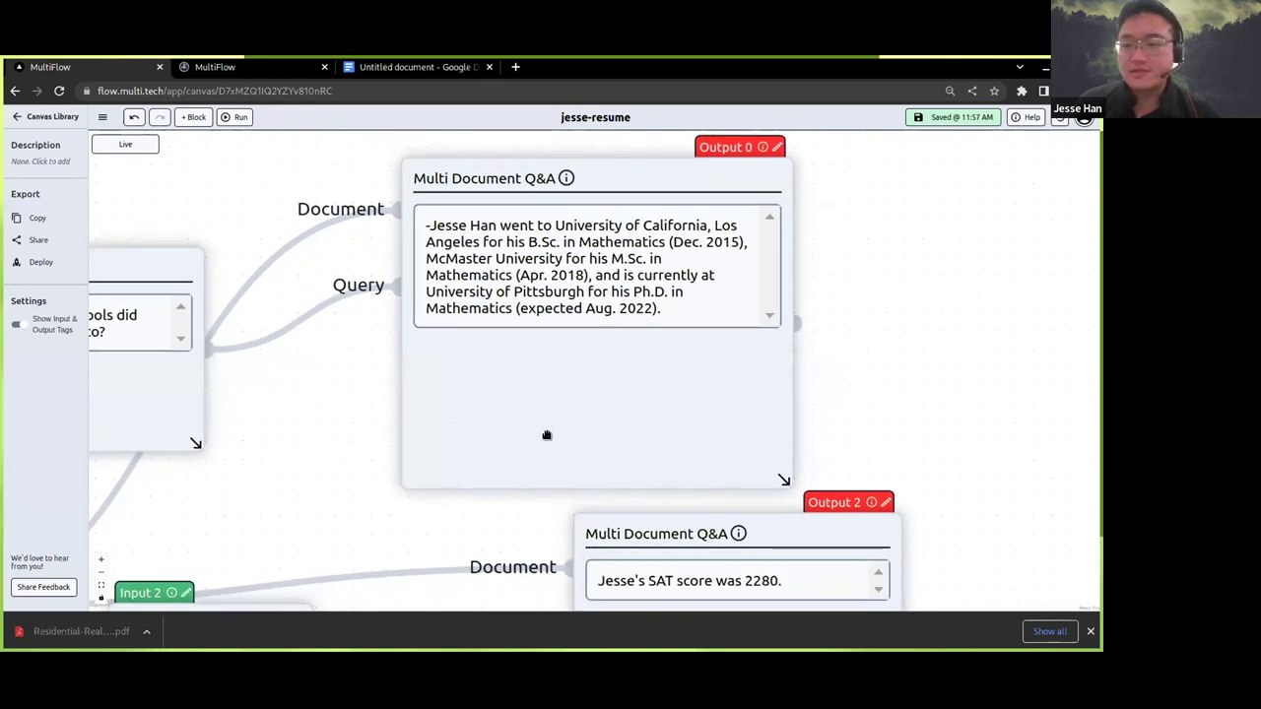
Examine the generated answers to the SAT score and notable publications questions, reading the publications answer through to its end
{"action": "scroll", "coordinate": [321, 414], "scroll_direction": "down", "scroll_amount": 5}
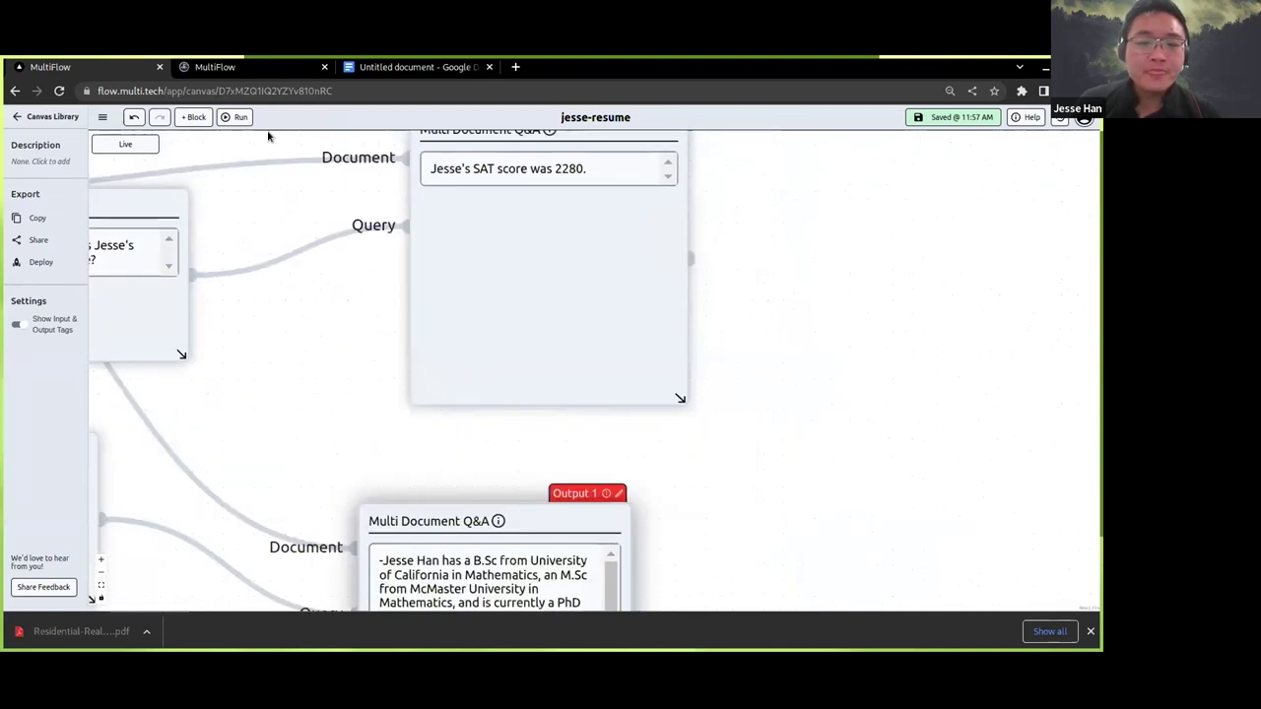
{"action": "left_click_drag", "start_coordinate": [322, 339], "coordinate": [569, 450]}
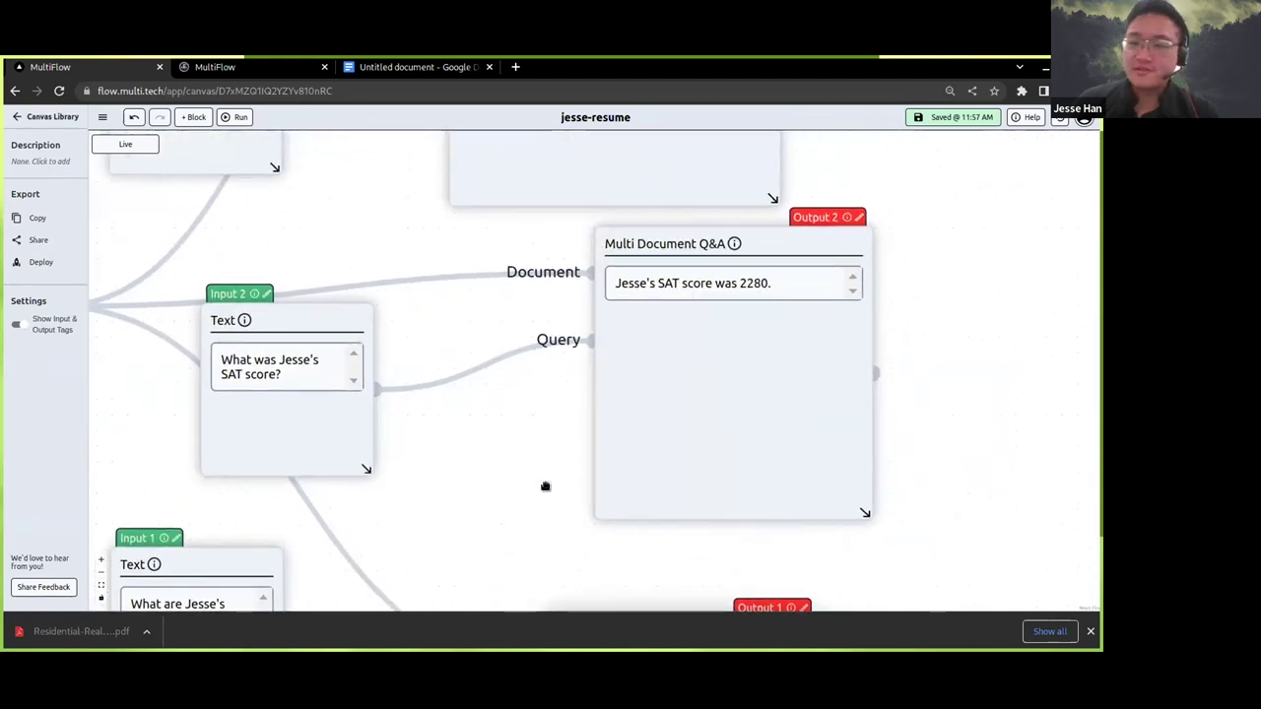
{"action": "scroll", "coordinate": [541, 488], "scroll_direction": "down", "scroll_amount": 7}
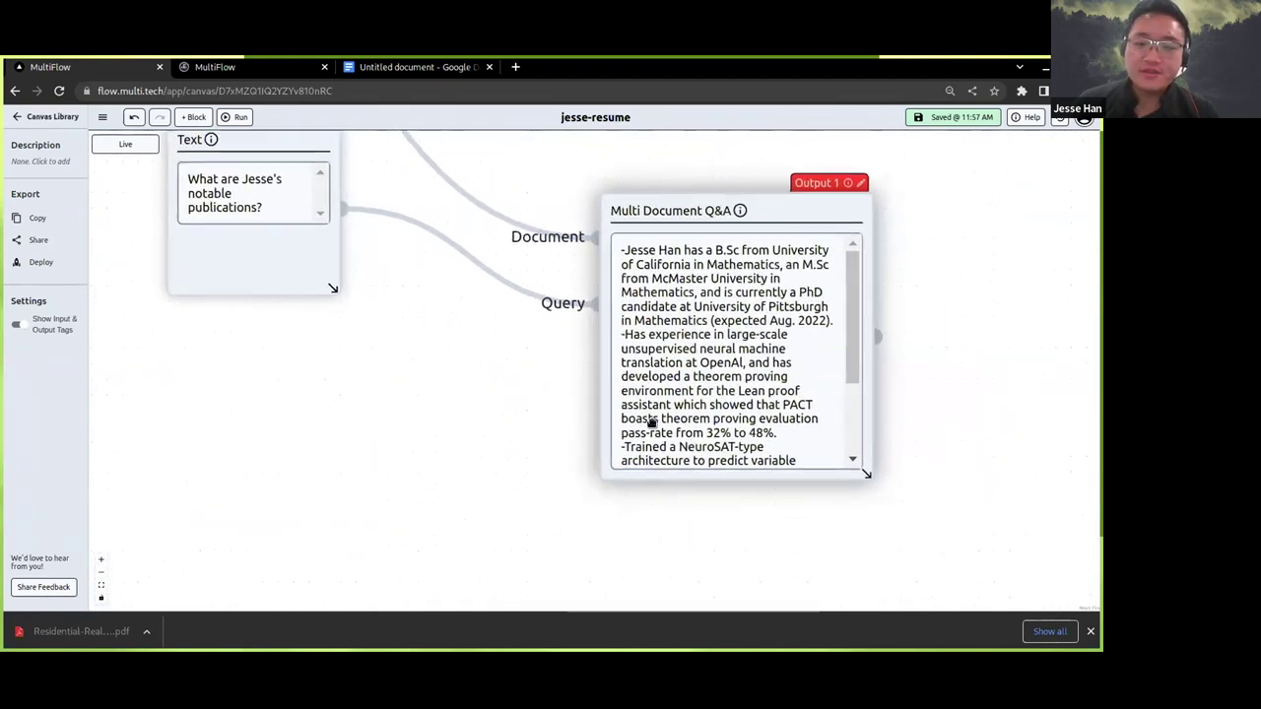
{"action": "scroll", "coordinate": [712, 436], "scroll_direction": "down", "scroll_amount": 3}
{"action": "scroll", "coordinate": [826, 401], "scroll_direction": "down", "scroll_amount": 1}
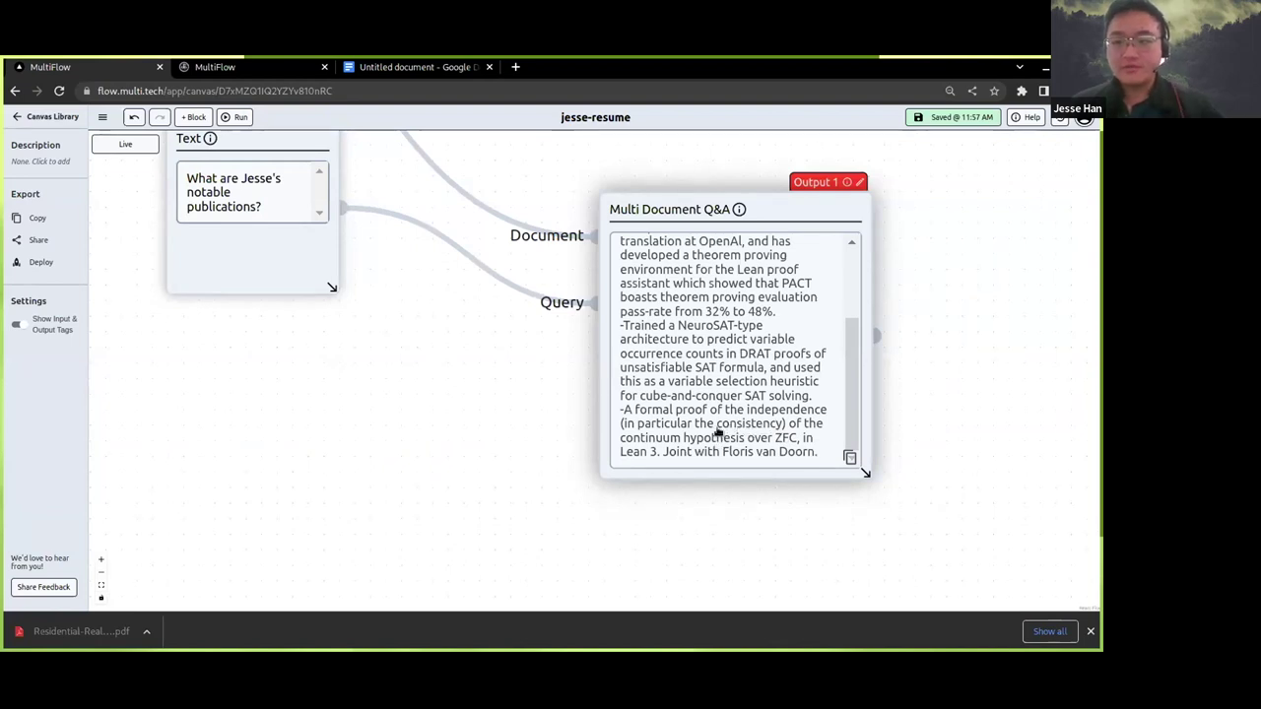
{"action": "left_click_drag", "start_coordinate": [531, 412], "coordinate": [613, 528]}
{"action": "scroll", "coordinate": [600, 482], "scroll_direction": "up", "scroll_amount": 1}
{"action": "scroll", "coordinate": [600, 481], "scroll_direction": "down", "scroll_amount": 3}
{"action": "left_click_drag", "start_coordinate": [608, 459], "coordinate": [633, 604]}
{"action": "scroll", "coordinate": [630, 387], "scroll_direction": "down", "scroll_amount": 2}
{"action": "mouse_move", "coordinate": [635, 433]}
{"action": "left_mouse_down"}
{"action": "mouse_move", "coordinate": [615, 459]}
{"action": "mouse_move", "coordinate": [613, 427]}
{"action": "left_mouse_up"}
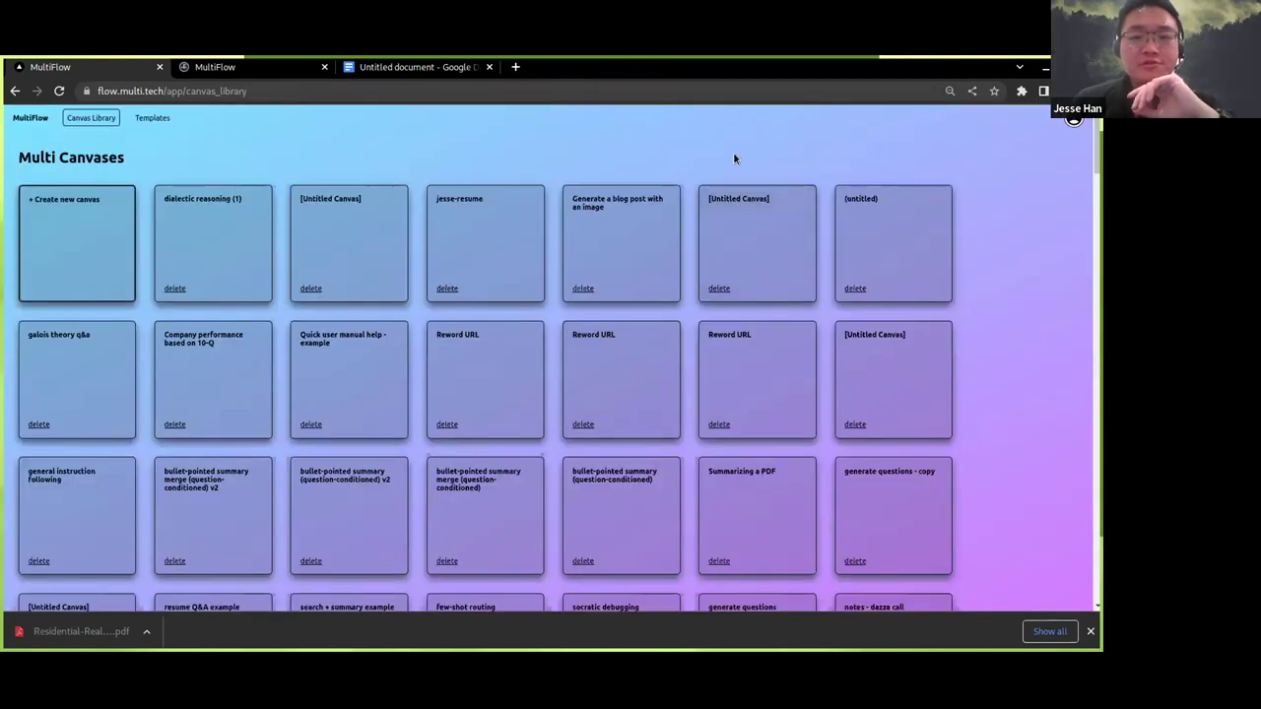
Open the "Generate a blog post with an image" canvas from the canvas library
{"action": "scroll", "coordinate": [739, 177], "scroll_direction": "down", "scroll_amount": 2}
{"action": "scroll", "coordinate": [746, 202], "scroll_direction": "up", "scroll_amount": 1}
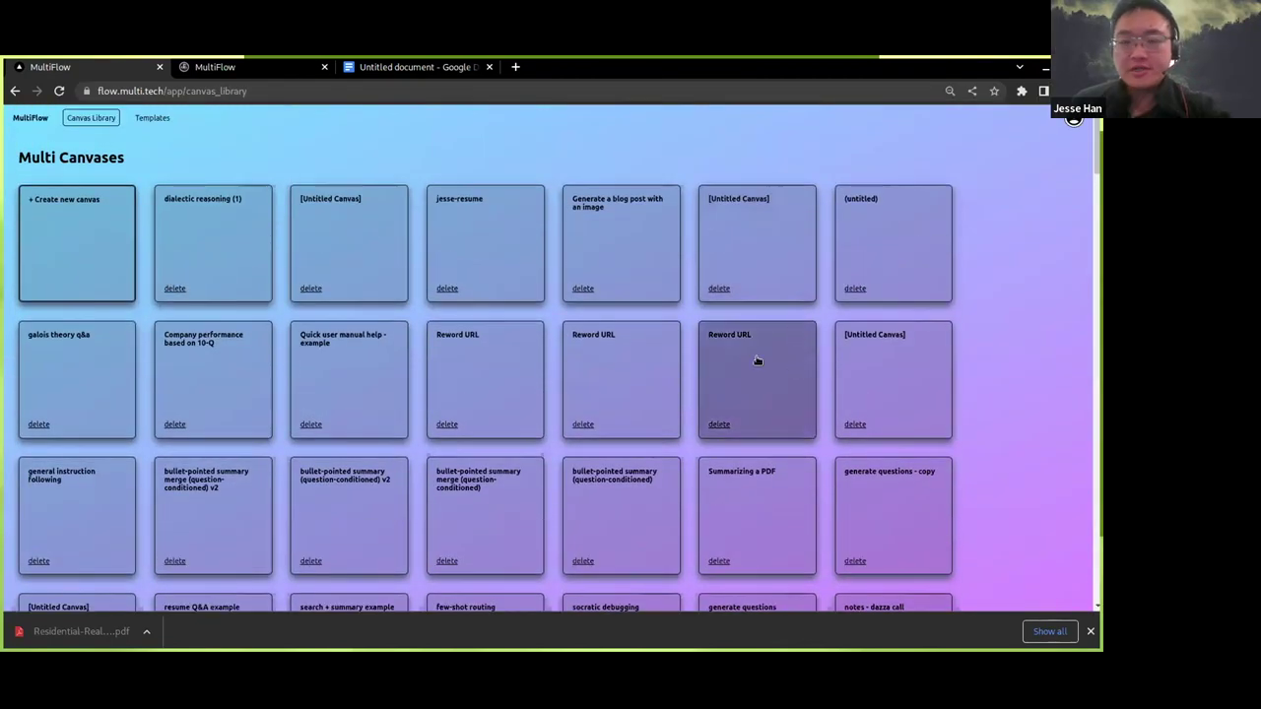
{"action": "left_click", "coordinate": [625, 233]}
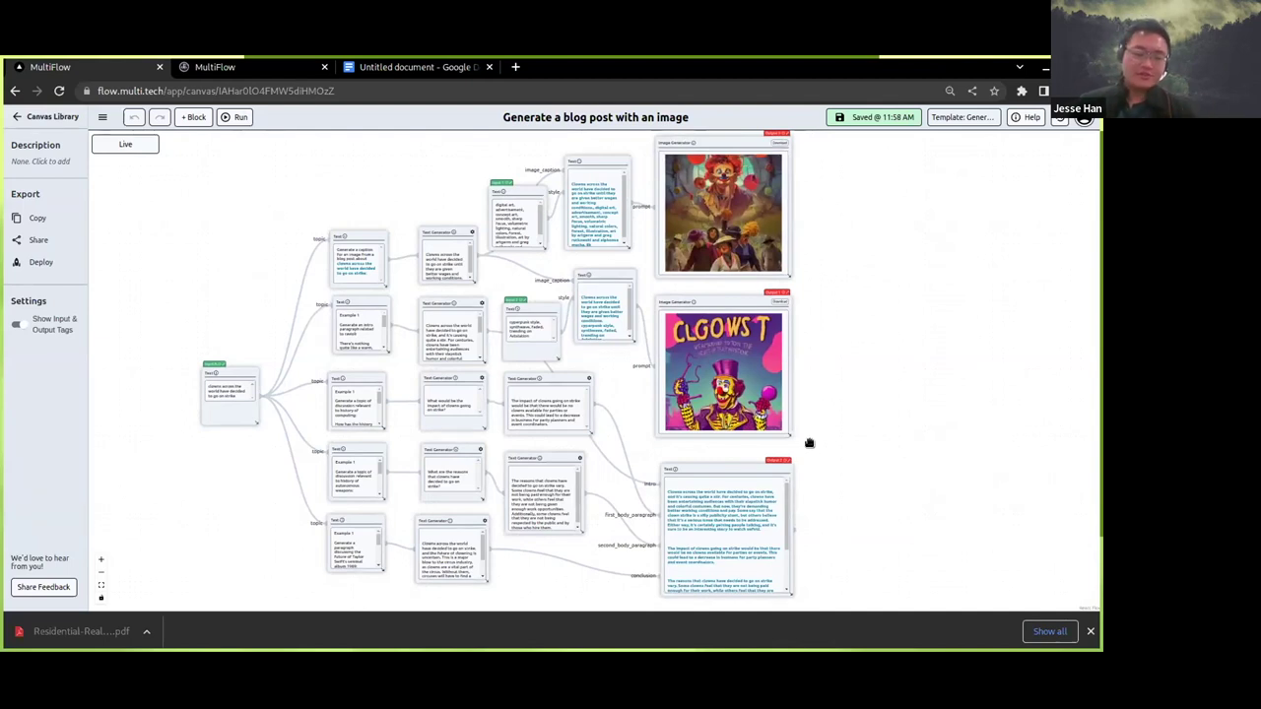
Examine the final Text block that assembles the blog post from its intro, body and conclusion paragraphs
{"action": "scroll", "coordinate": [810, 442], "scroll_direction": "up", "scroll_amount": 3}
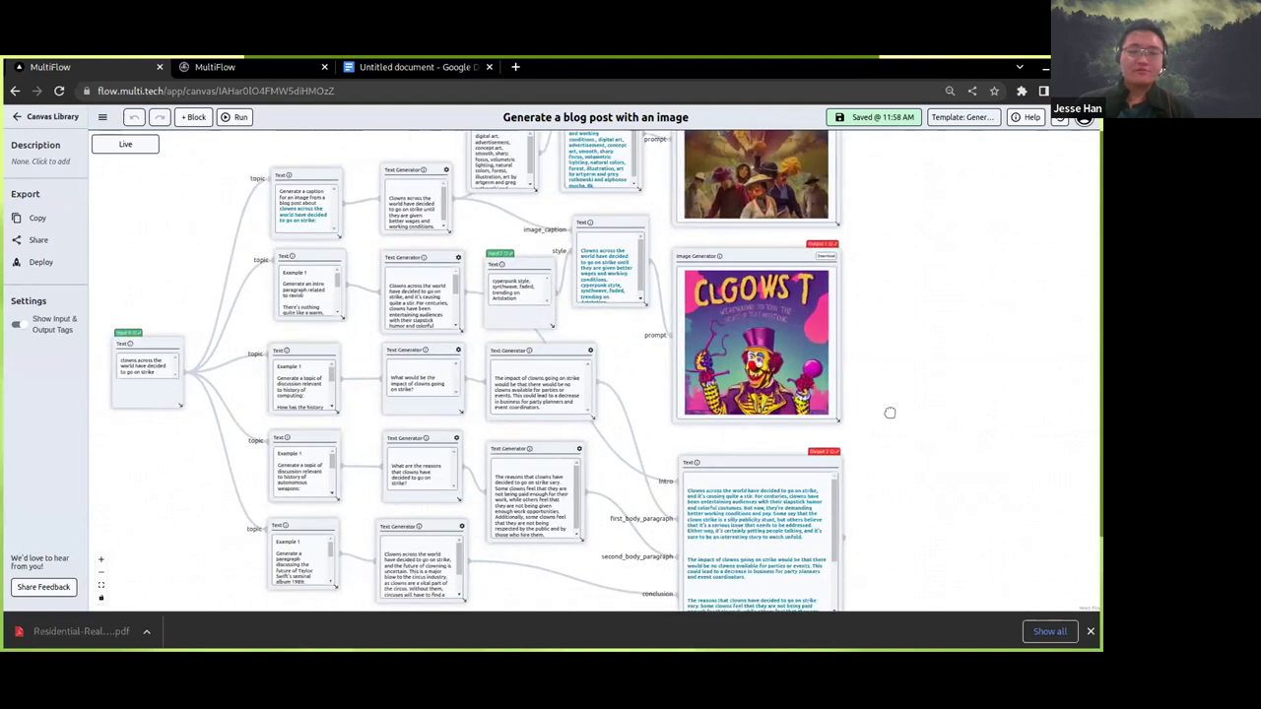
{"action": "scroll", "coordinate": [698, 387], "scroll_direction": "up", "scroll_amount": 1}
{"action": "left_click_drag", "start_coordinate": [698, 387], "coordinate": [816, 368]}
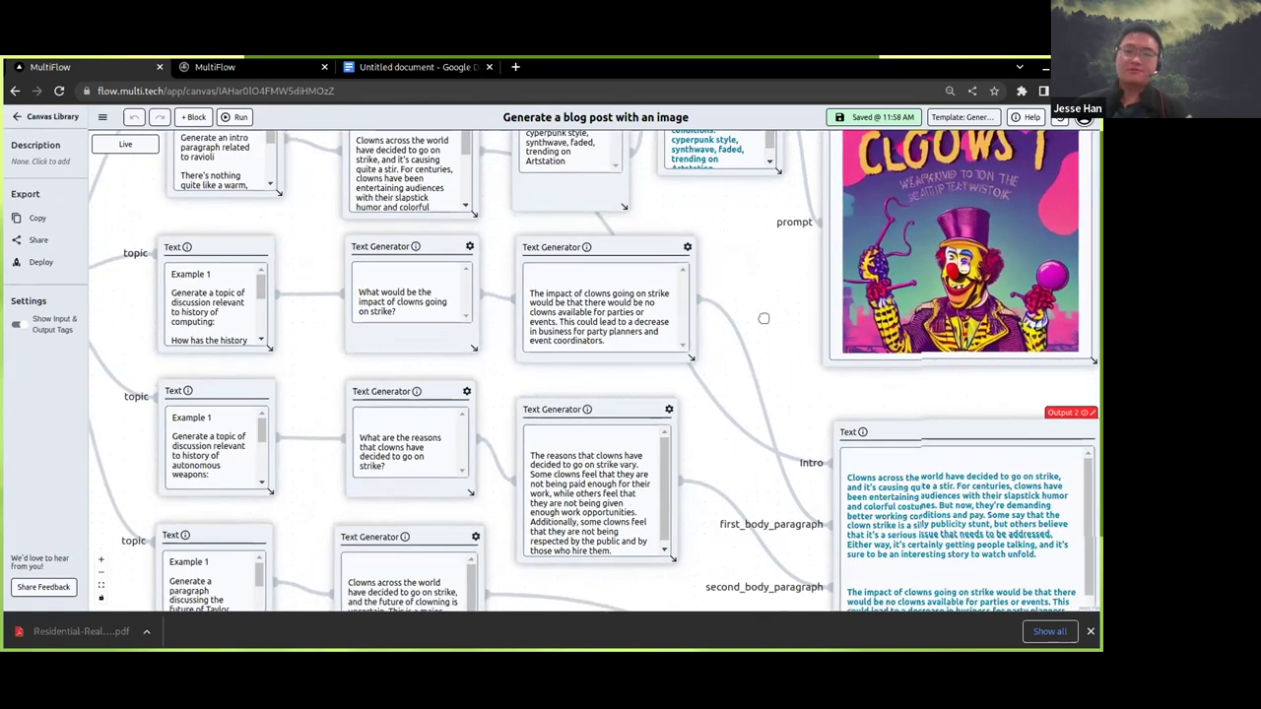
{"action": "scroll", "coordinate": [824, 365], "scroll_direction": "down", "scroll_amount": 5}
{"action": "scroll", "coordinate": [699, 408], "scroll_direction": "down", "scroll_amount": 2}
{"action": "scroll", "coordinate": [698, 408], "scroll_direction": "down", "scroll_amount": 2}
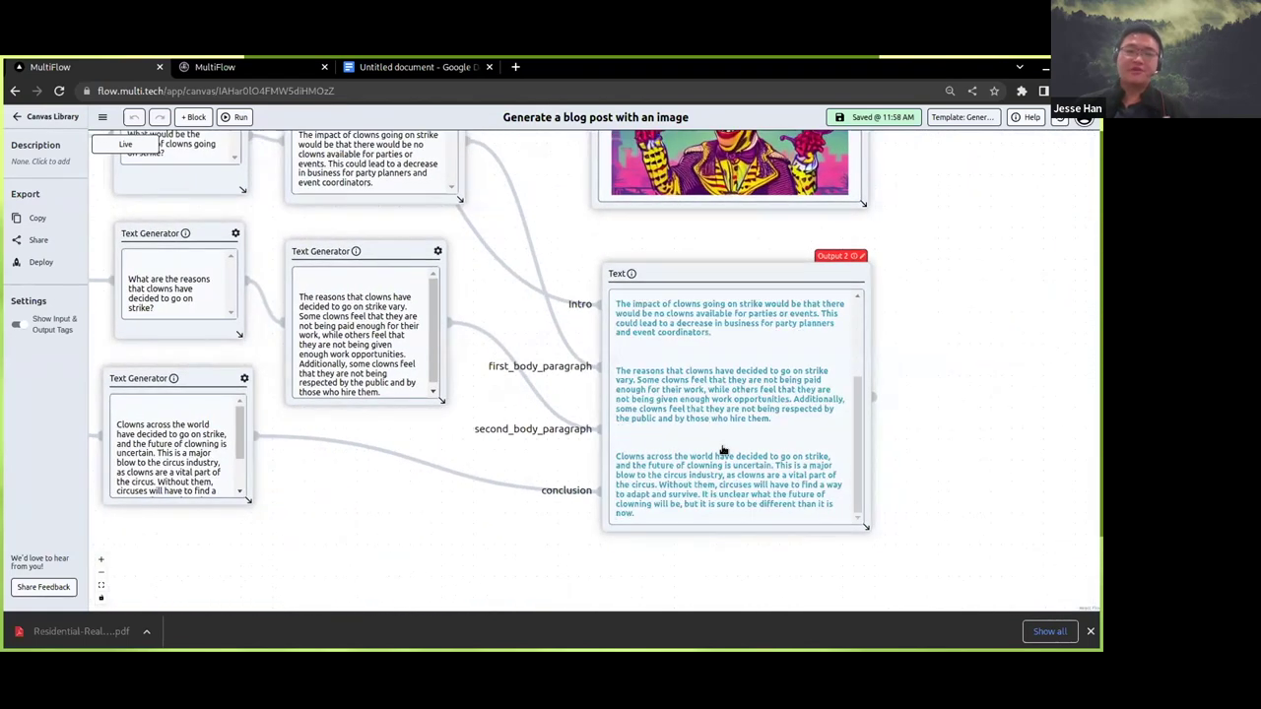
{"action": "scroll", "coordinate": [719, 449], "scroll_direction": "up", "scroll_amount": 2}
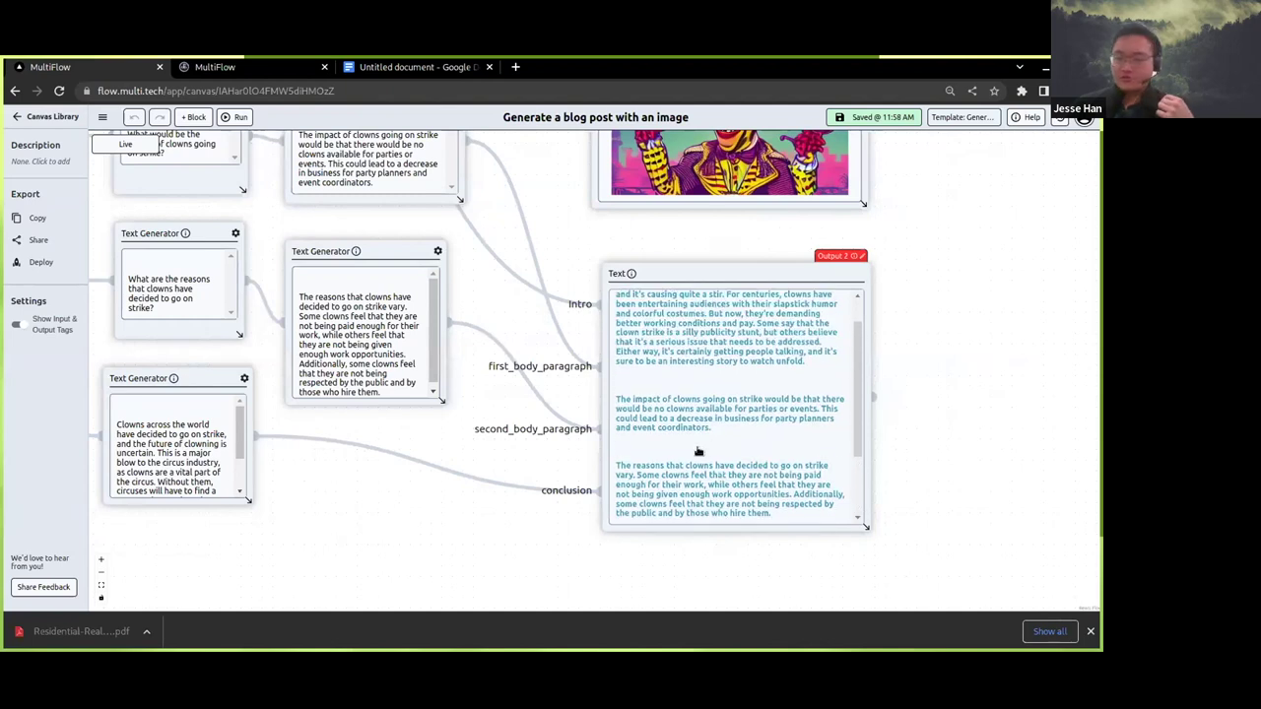
{"action": "scroll", "coordinate": [692, 443], "scroll_direction": "up", "scroll_amount": 1}
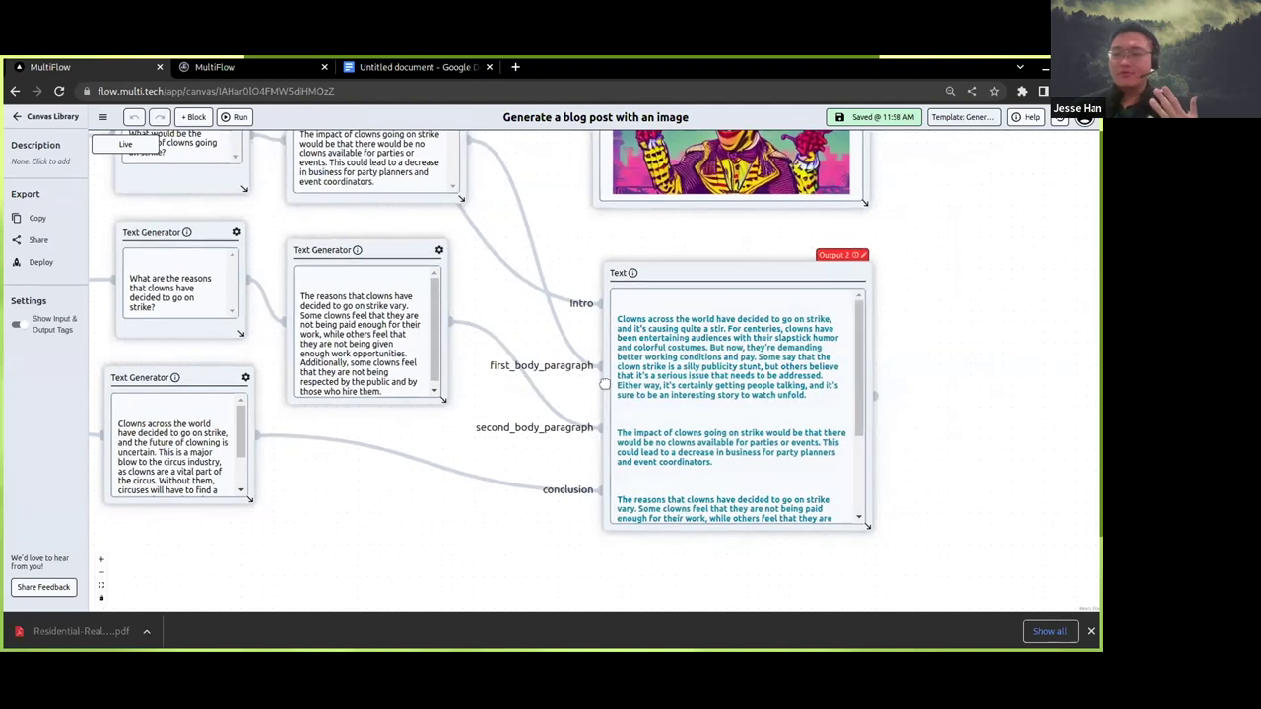
Examine the topic input block and the image caption and intro paragraph prompt templates it feeds
{"action": "left_click_drag", "start_coordinate": [502, 301], "coordinate": [979, 480]}
{"action": "scroll", "coordinate": [239, 416], "scroll_direction": "left", "scroll_amount": 8}
{"action": "scroll", "coordinate": [450, 512], "scroll_direction": "up", "scroll_amount": 2}
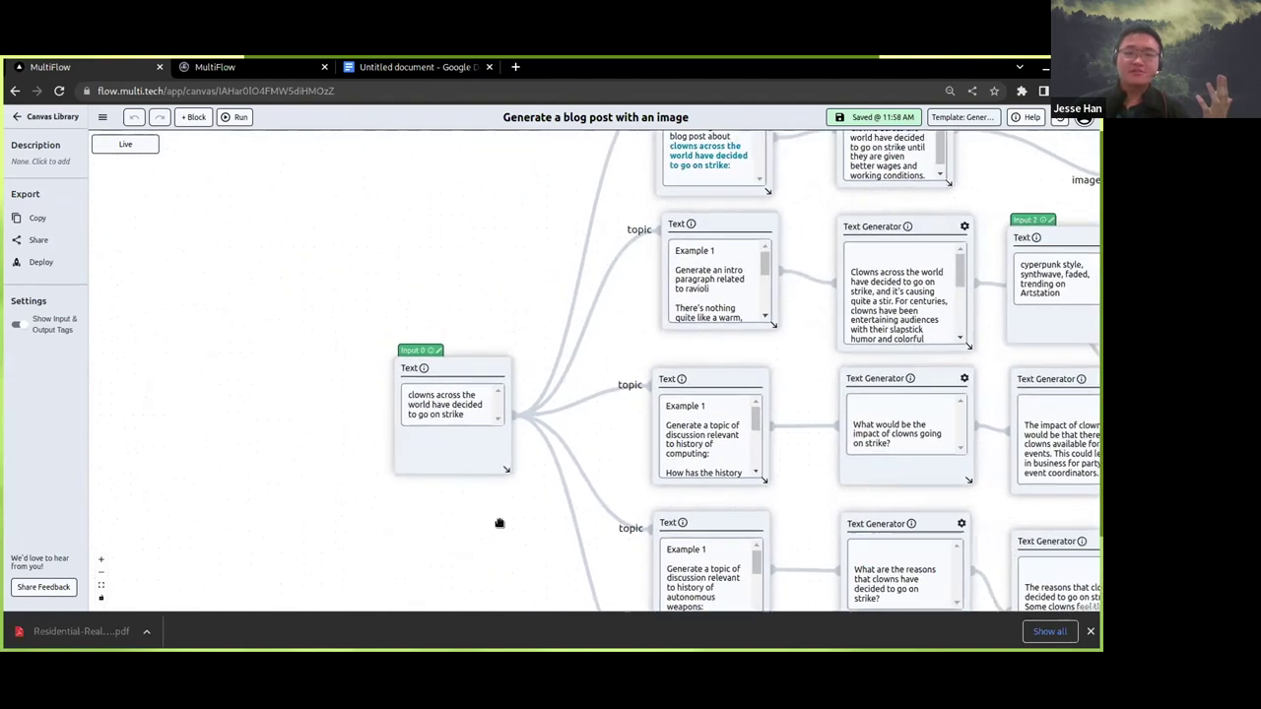
{"action": "scroll", "coordinate": [501, 522], "scroll_direction": "up", "scroll_amount": 4}
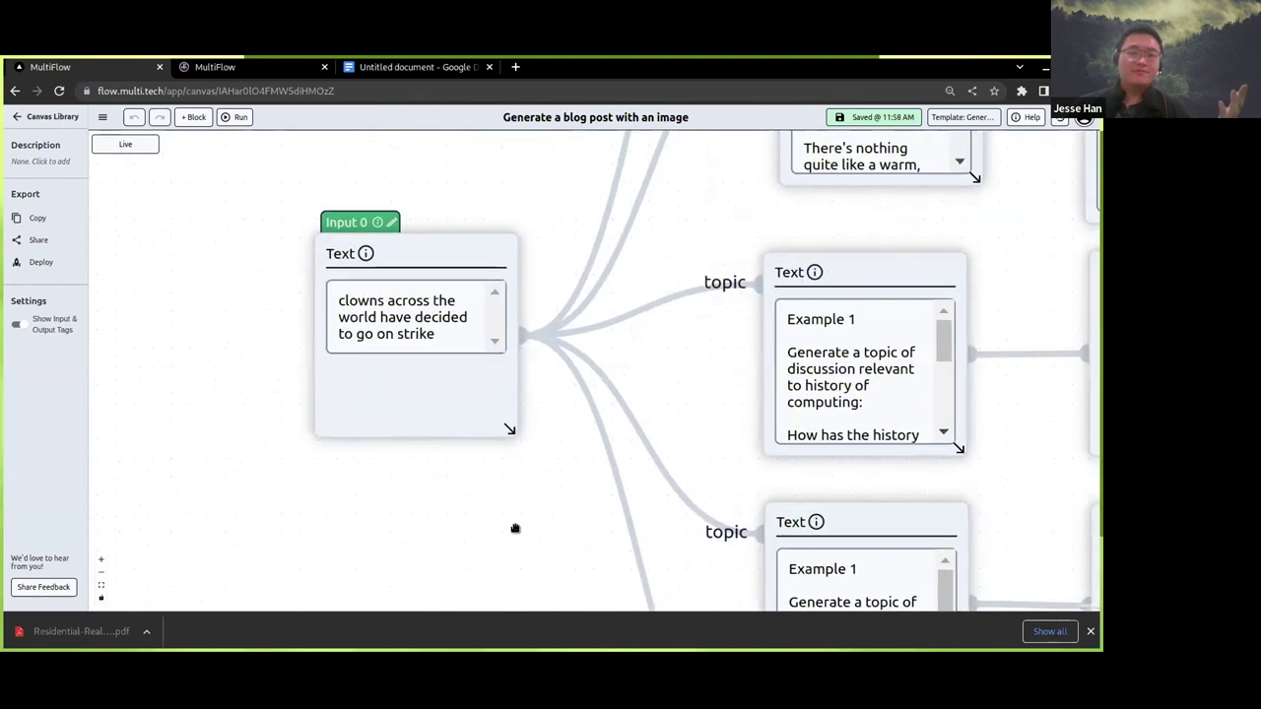
{"action": "left_click_drag", "start_coordinate": [723, 397], "coordinate": [378, 662]}
{"action": "scroll", "coordinate": [551, 409], "scroll_direction": "down", "scroll_amount": 4}
{"action": "scroll", "coordinate": [422, 400], "scroll_direction": "down", "scroll_amount": 3}
{"action": "scroll", "coordinate": [425, 409], "scroll_direction": "up", "scroll_amount": 2}
{"action": "scroll", "coordinate": [425, 410], "scroll_direction": "up", "scroll_amount": 2}
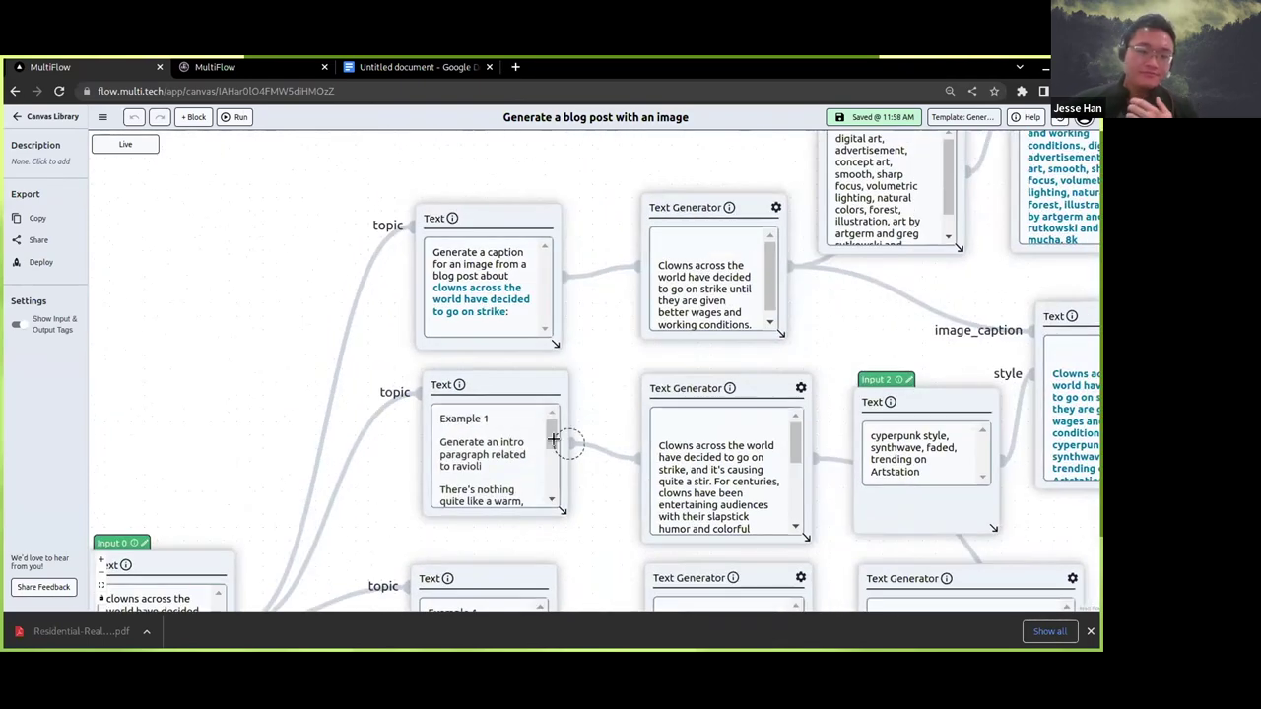
{"action": "left_click_drag", "start_coordinate": [553, 440], "coordinate": [541, 484]}
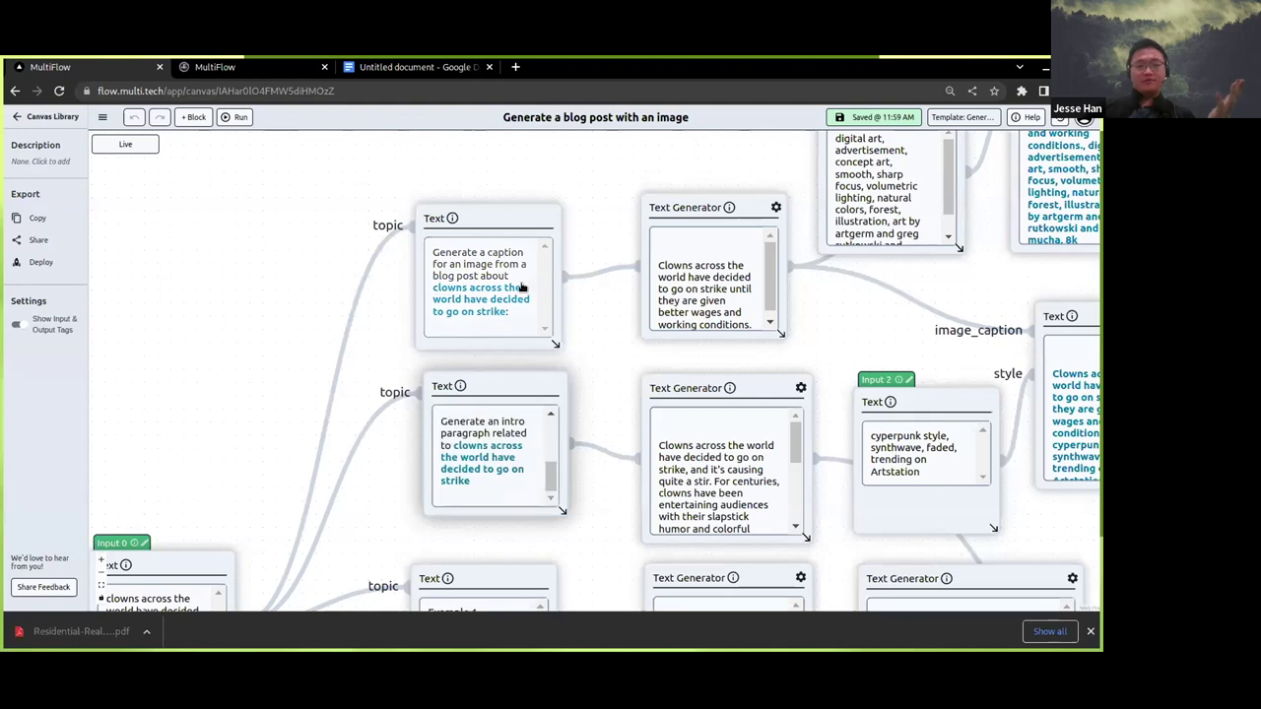
Trace how the topic prompts pass through the Text Generator blocks and connect to the final blog post Text block
{"action": "left_click_drag", "start_coordinate": [570, 529], "coordinate": [516, 219]}
{"action": "scroll", "coordinate": [522, 247], "scroll_direction": "down", "scroll_amount": 5}
{"action": "left_click_drag", "start_coordinate": [514, 353], "coordinate": [467, 404]}
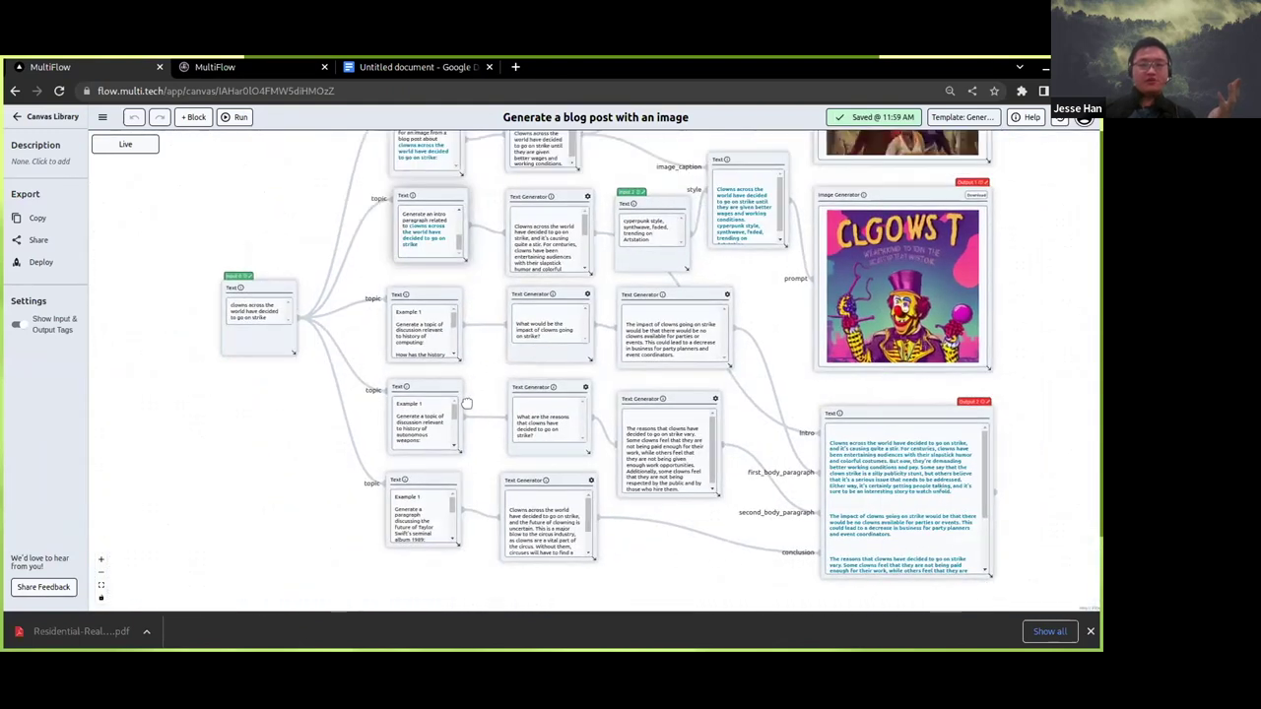
{"action": "scroll", "coordinate": [466, 403], "scroll_direction": "up", "scroll_amount": 3}
{"action": "scroll", "coordinate": [467, 403], "scroll_direction": "right", "scroll_amount": 2}
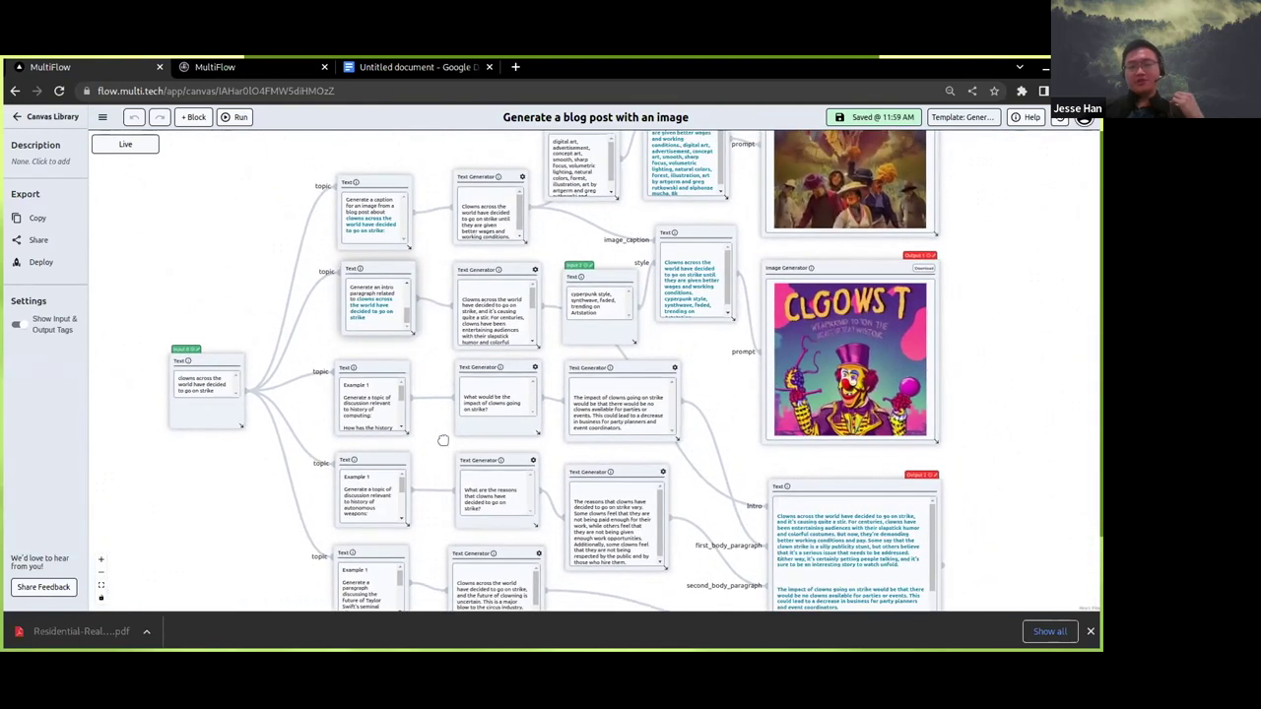
{"action": "left_click_drag", "start_coordinate": [443, 440], "coordinate": [440, 441]}
{"action": "scroll", "coordinate": [439, 441], "scroll_direction": "right", "scroll_amount": 1}
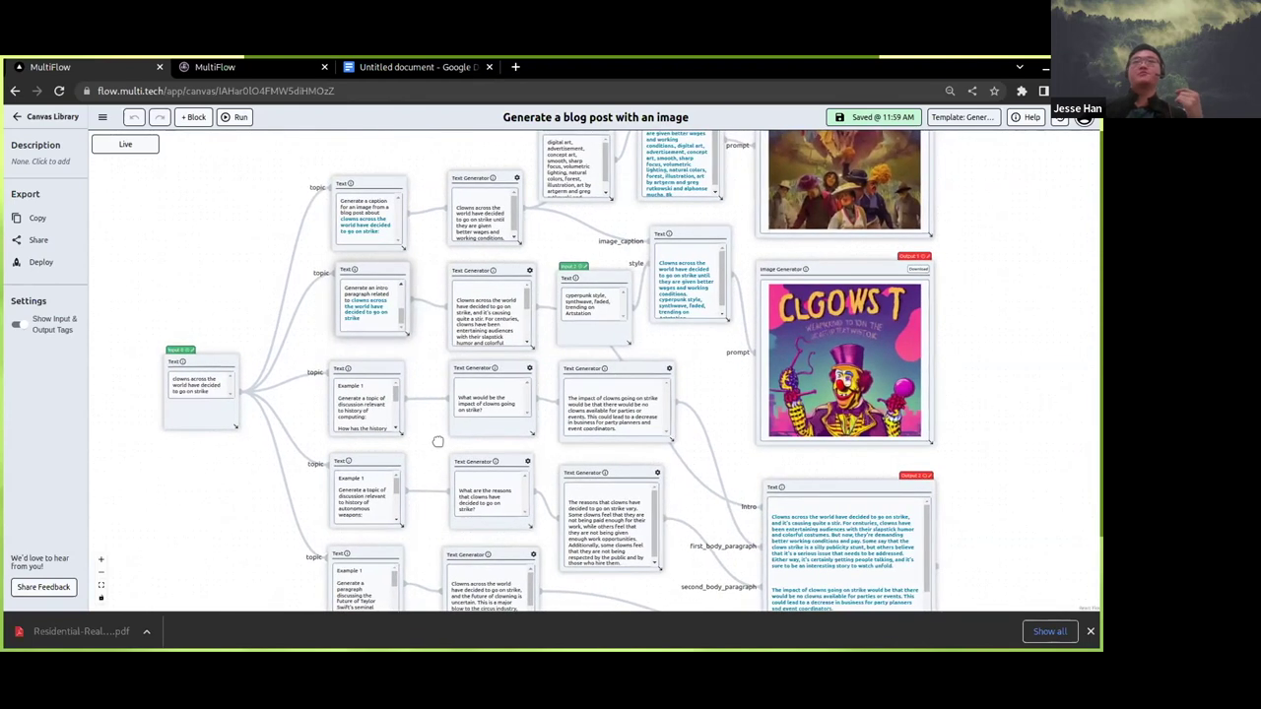
{"action": "scroll", "coordinate": [433, 443], "scroll_direction": "up", "scroll_amount": 5}
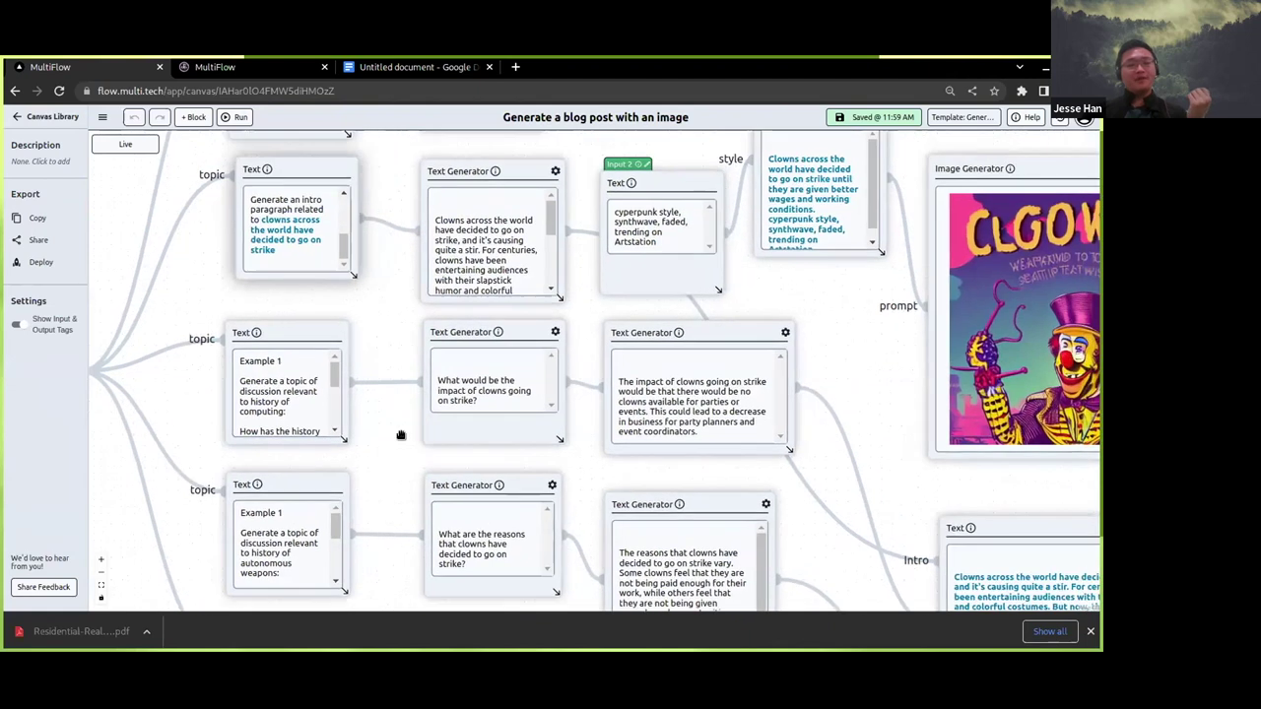
{"action": "scroll", "coordinate": [369, 479], "scroll_direction": "up", "scroll_amount": 3}
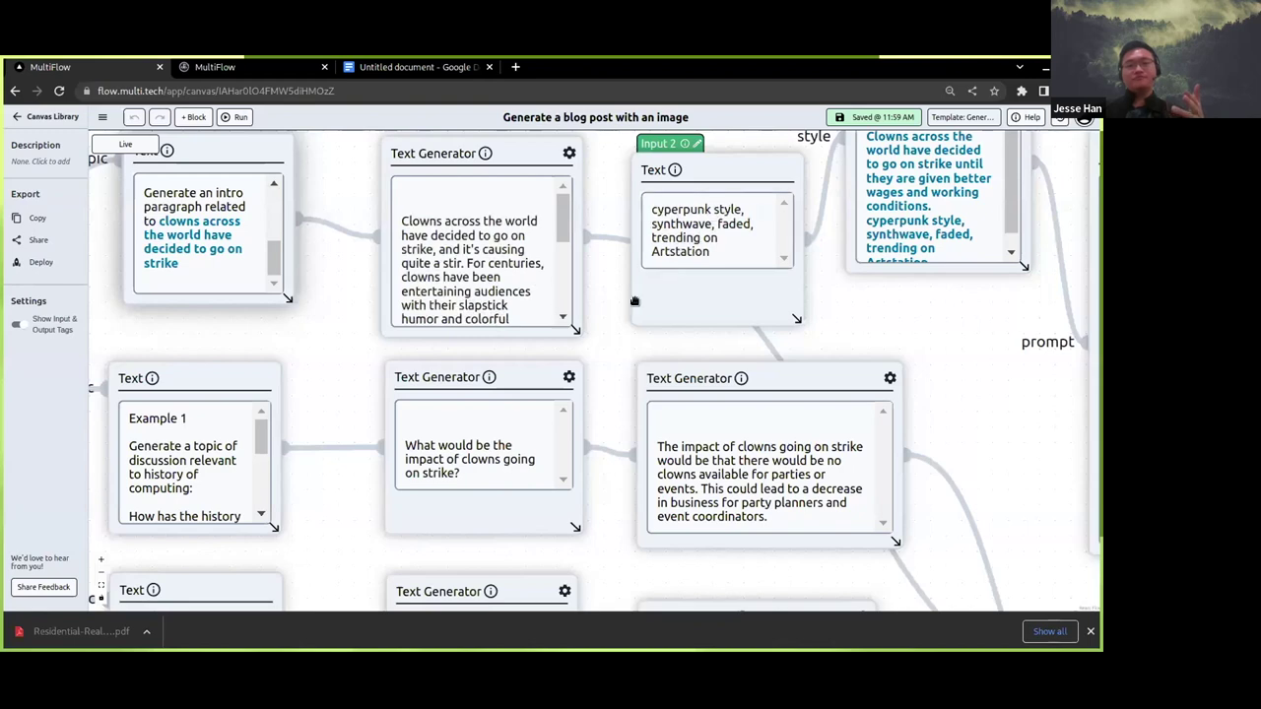
{"action": "scroll", "coordinate": [596, 299], "scroll_direction": "down", "scroll_amount": 5}
{"action": "scroll", "coordinate": [698, 221], "scroll_direction": "right", "scroll_amount": 3}
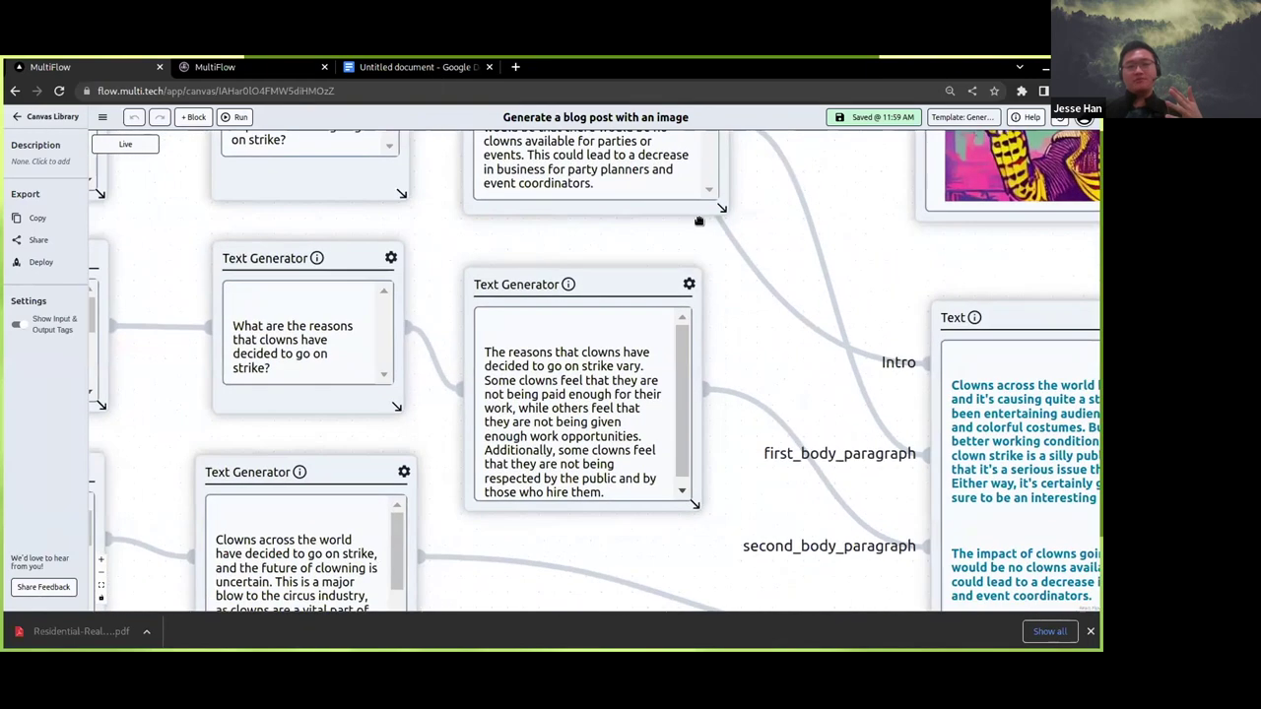
{"action": "left_click_drag", "start_coordinate": [764, 228], "coordinate": [533, 291]}
{"action": "scroll", "coordinate": [534, 291], "scroll_direction": "down", "scroll_amount": 3}
{"action": "scroll", "coordinate": [535, 291], "scroll_direction": "right", "scroll_amount": 3}
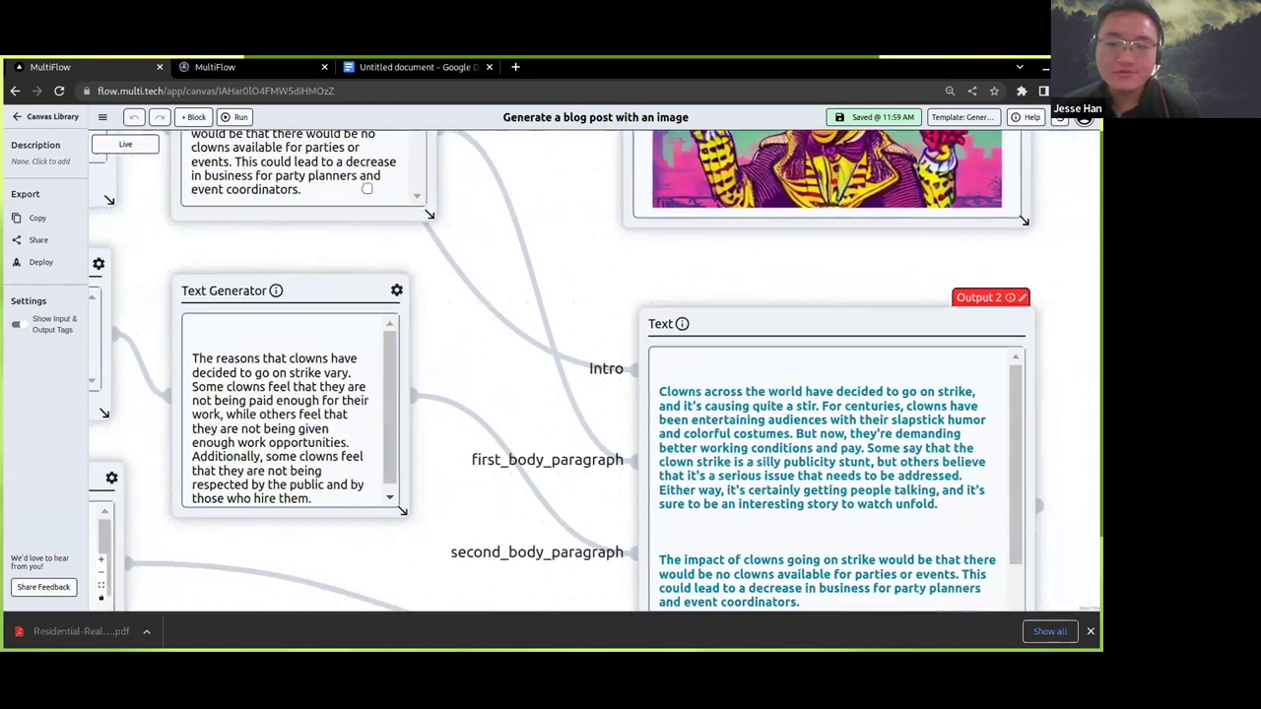
{"action": "mouse_move", "coordinate": [445, 269]}
{"action": "left_mouse_down"}
{"action": "mouse_move", "coordinate": [386, 246]}
{"action": "mouse_move", "coordinate": [430, 261]}
{"action": "left_mouse_up"}
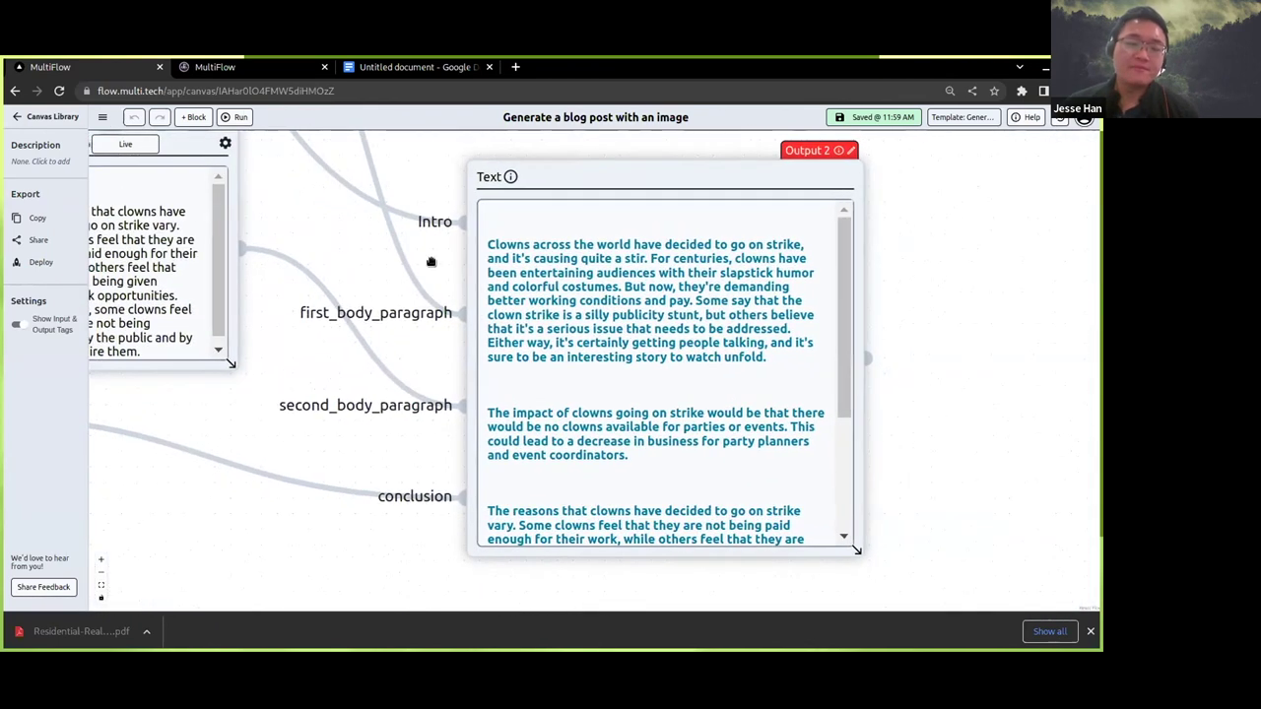
Run the blog post canvas and examine the regenerated paragraphs and the assembled blog post text
{"action": "left_click", "coordinate": [237, 117]}
{"action": "scroll", "coordinate": [630, 355], "scroll_direction": "down", "scroll_amount": 5}
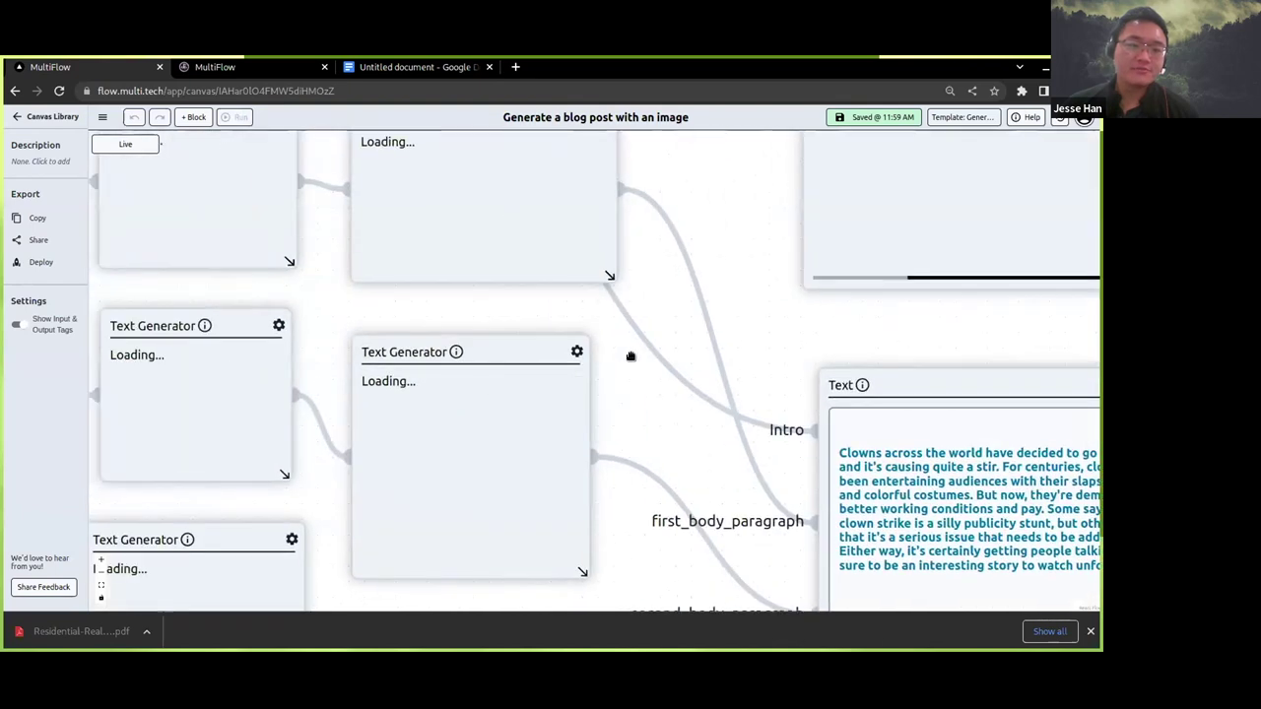
{"action": "left_click_drag", "start_coordinate": [474, 317], "coordinate": [562, 365]}
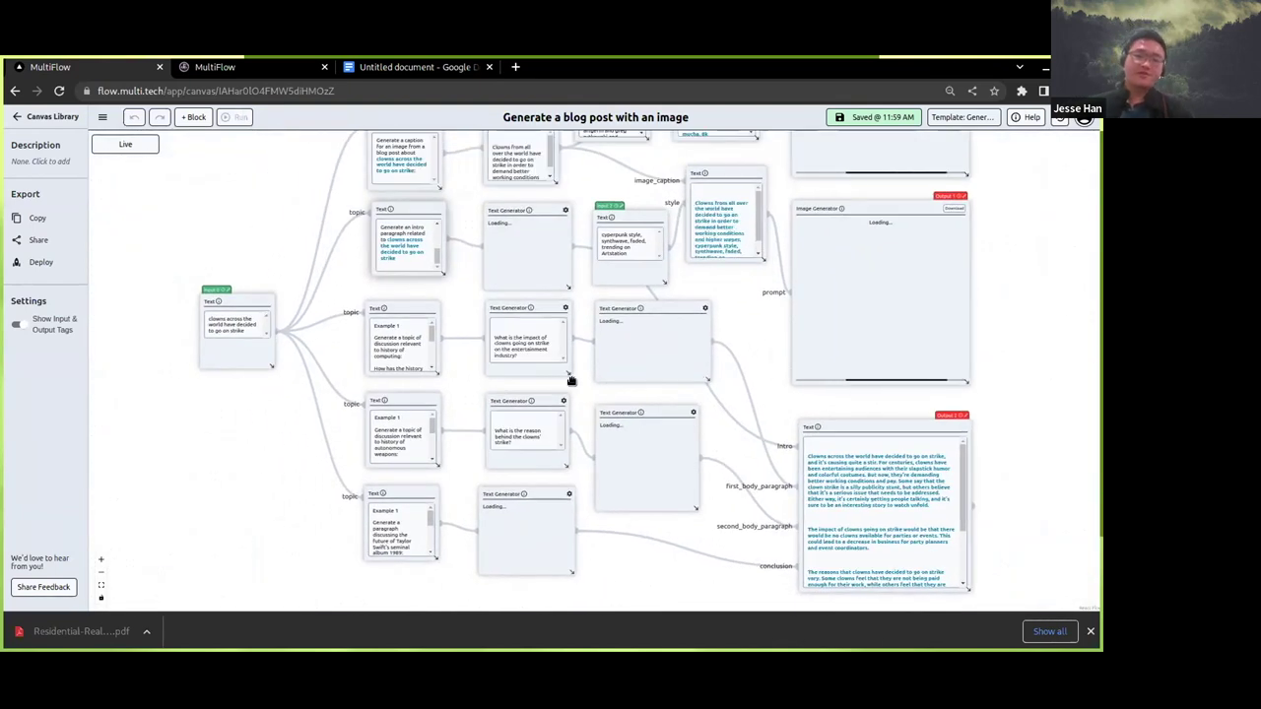
{"action": "scroll", "coordinate": [580, 380], "scroll_direction": "up", "scroll_amount": 5}
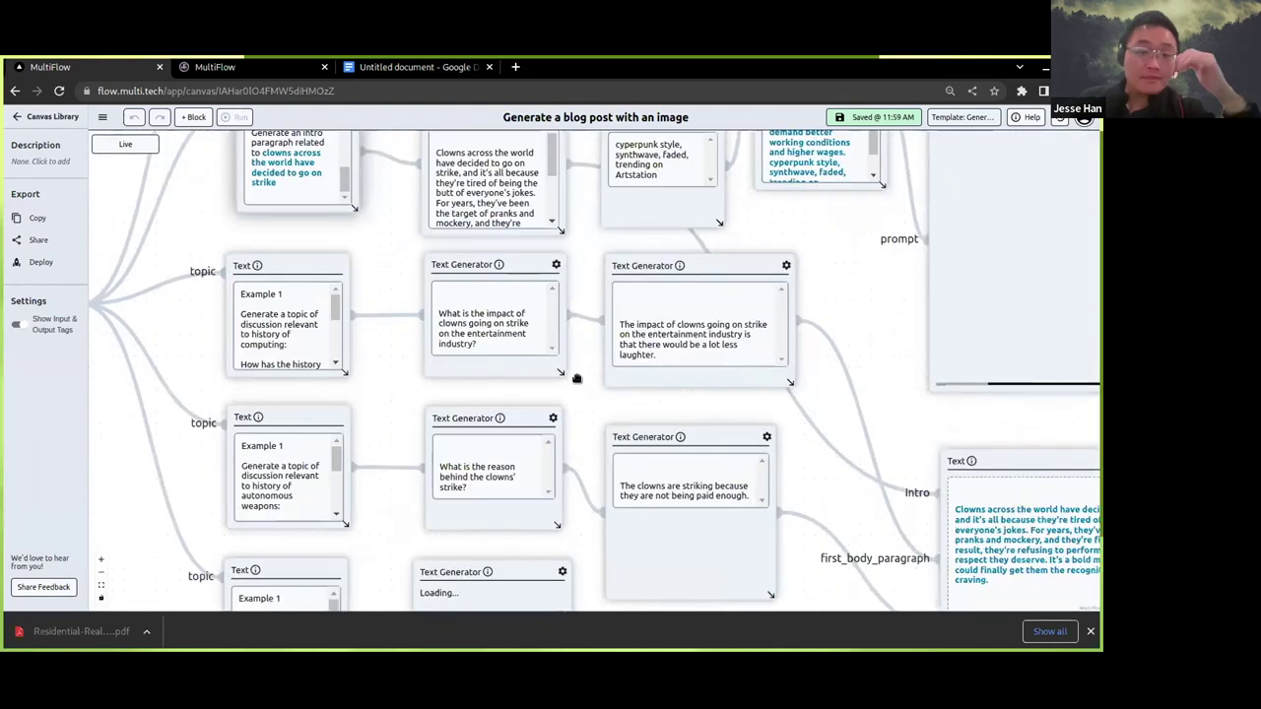
{"action": "scroll", "coordinate": [545, 176], "scroll_direction": "down", "scroll_amount": 3}
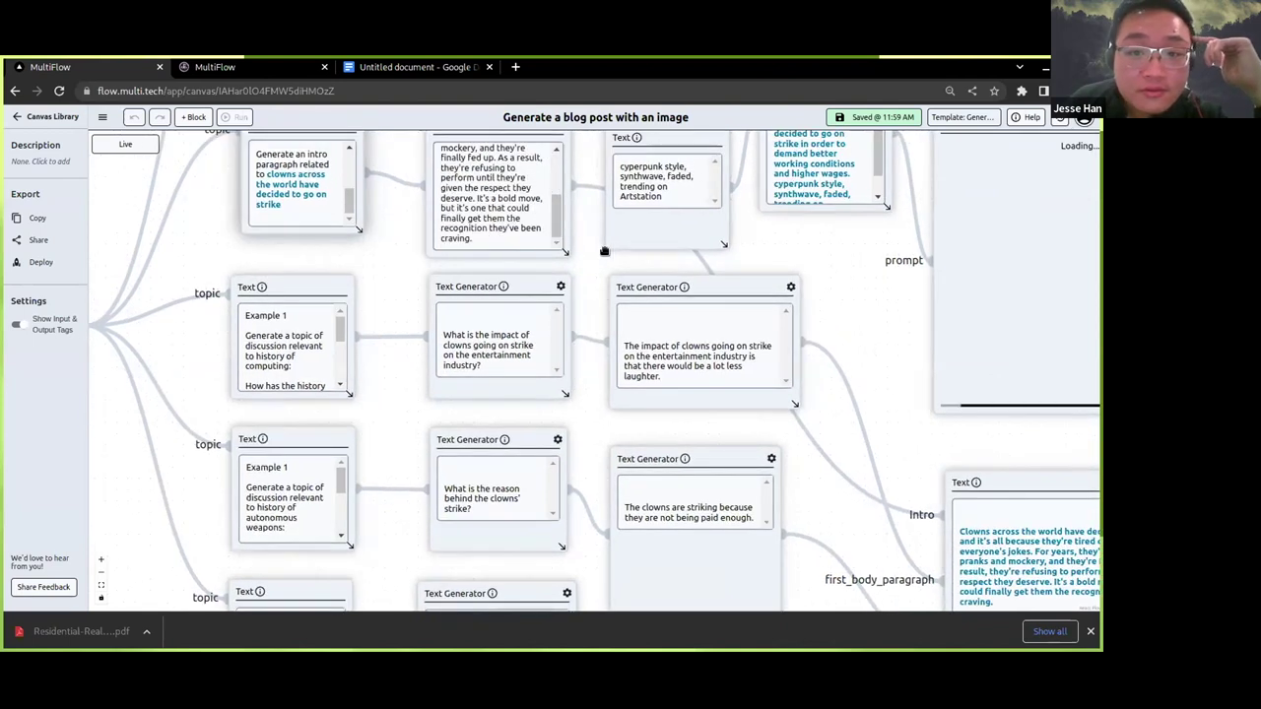
{"action": "left_click_drag", "start_coordinate": [603, 250], "coordinate": [395, 96]}
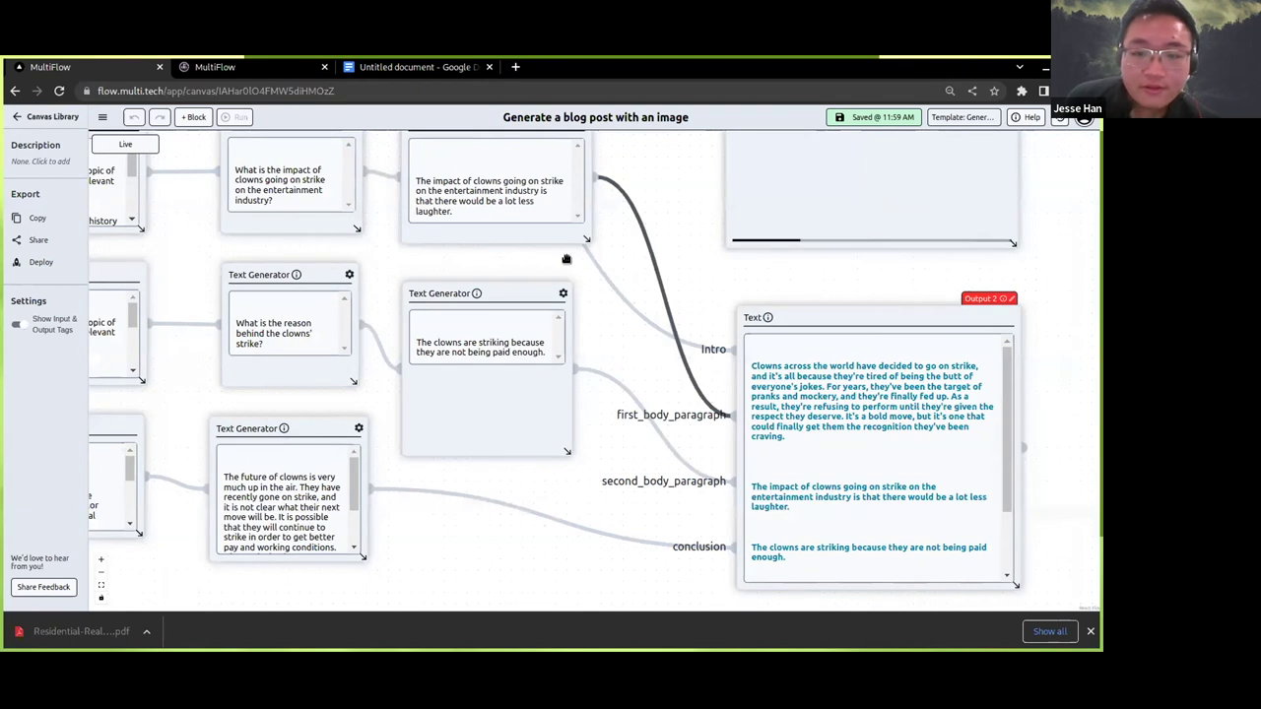
{"action": "left_click_drag", "start_coordinate": [703, 276], "coordinate": [444, 254]}
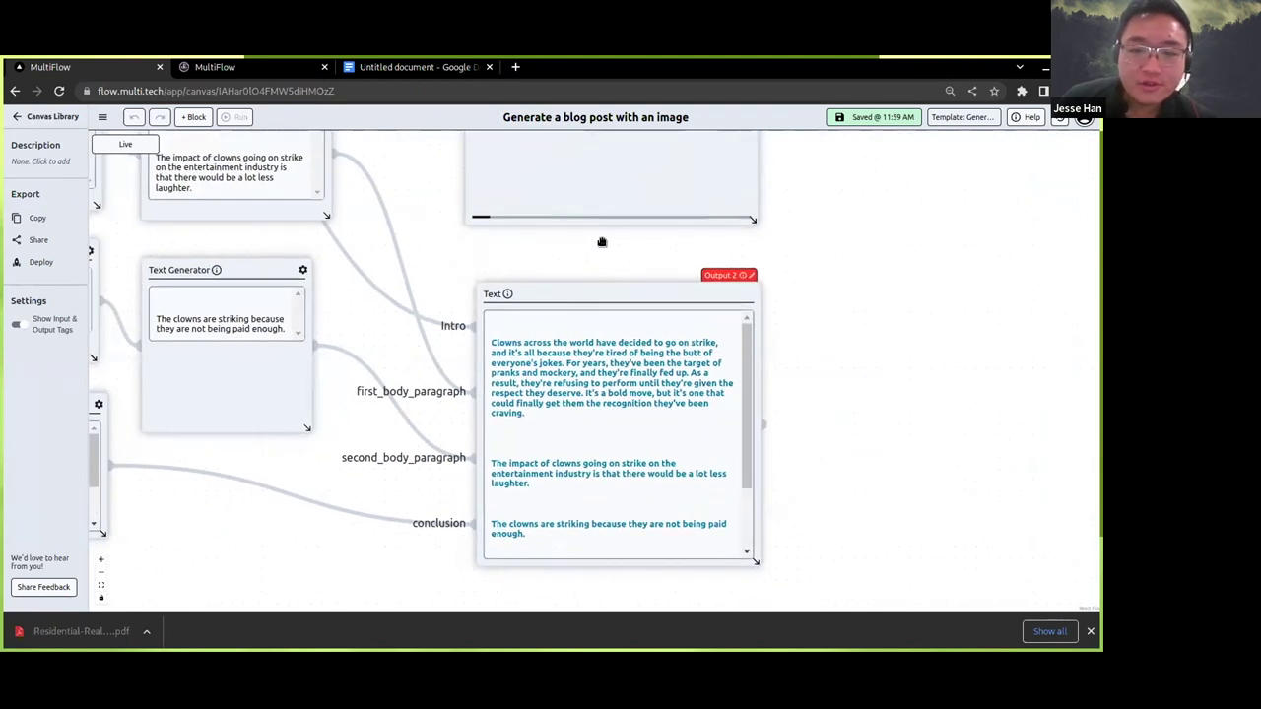
Examine the two images produced by the Image Generator blocks
{"action": "scroll", "coordinate": [607, 249], "scroll_direction": "down", "scroll_amount": 1}
{"action": "left_click_drag", "start_coordinate": [608, 253], "coordinate": [651, 630]}
{"action": "scroll", "coordinate": [754, 439], "scroll_direction": "down", "scroll_amount": 1}
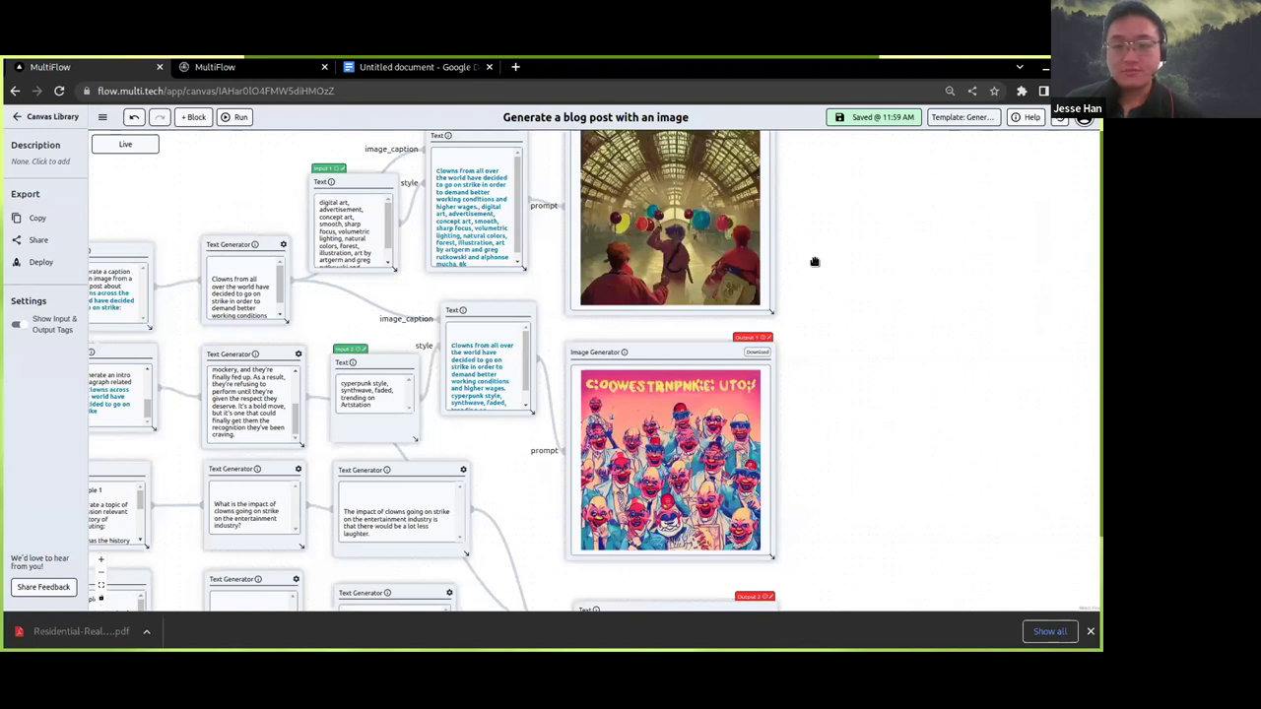
{"action": "left_click_drag", "start_coordinate": [812, 290], "coordinate": [832, 382]}
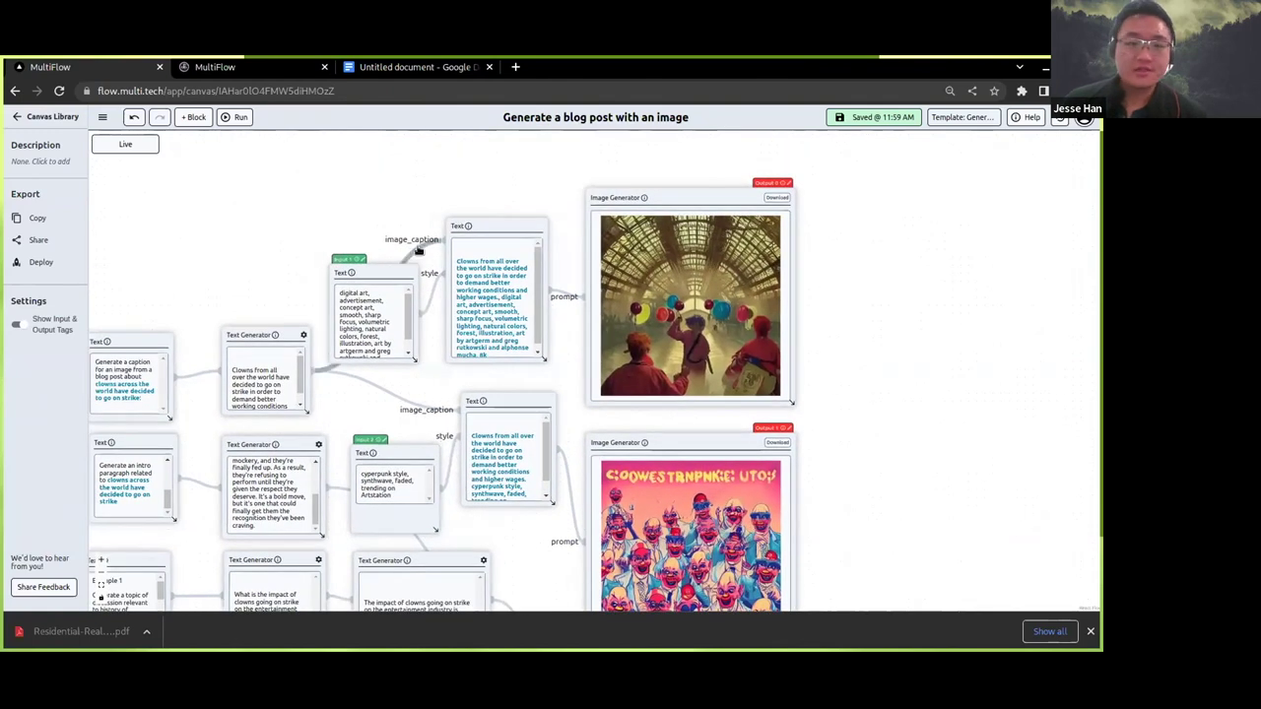
Open the template of the Text block that combines image_caption and style into the upper Image Generator's prompt
{"action": "scroll", "coordinate": [388, 202], "scroll_direction": "up", "scroll_amount": 3}
{"action": "left_click_drag", "start_coordinate": [507, 187], "coordinate": [496, 282]}
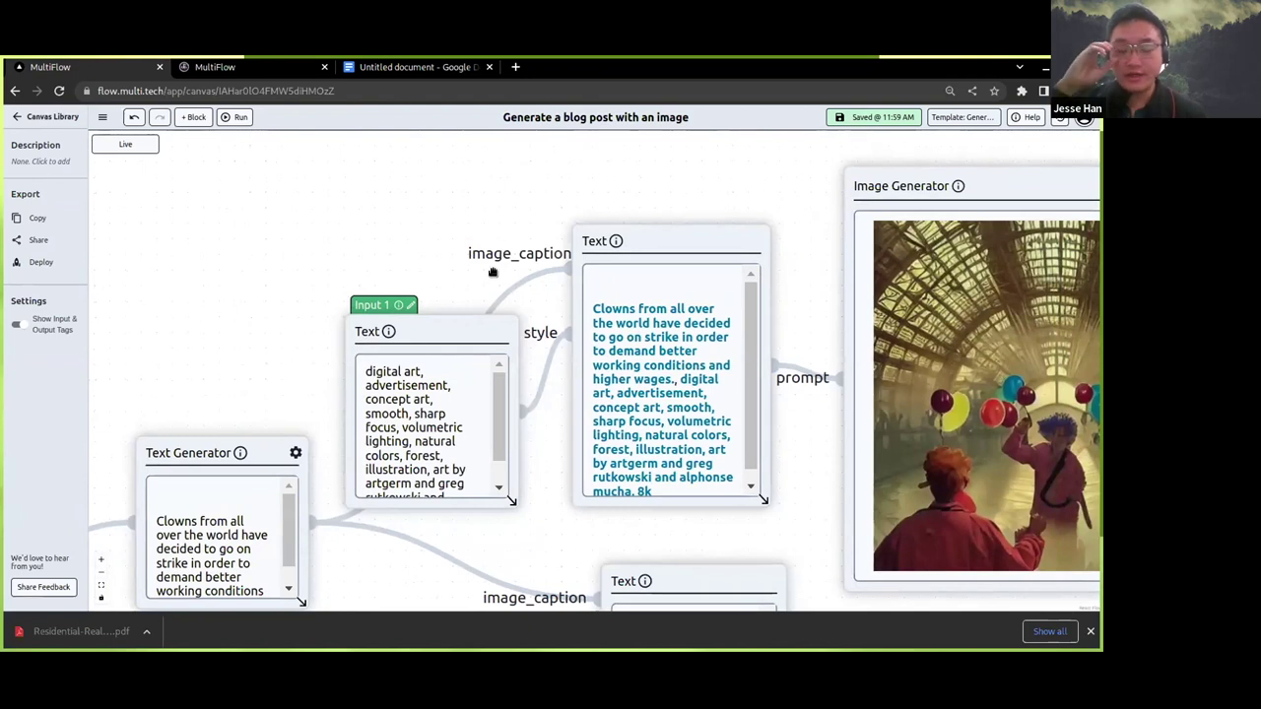
{"action": "left_click_drag", "start_coordinate": [480, 227], "coordinate": [365, 144]}
{"action": "left_click_drag", "start_coordinate": [399, 235], "coordinate": [450, 272]}
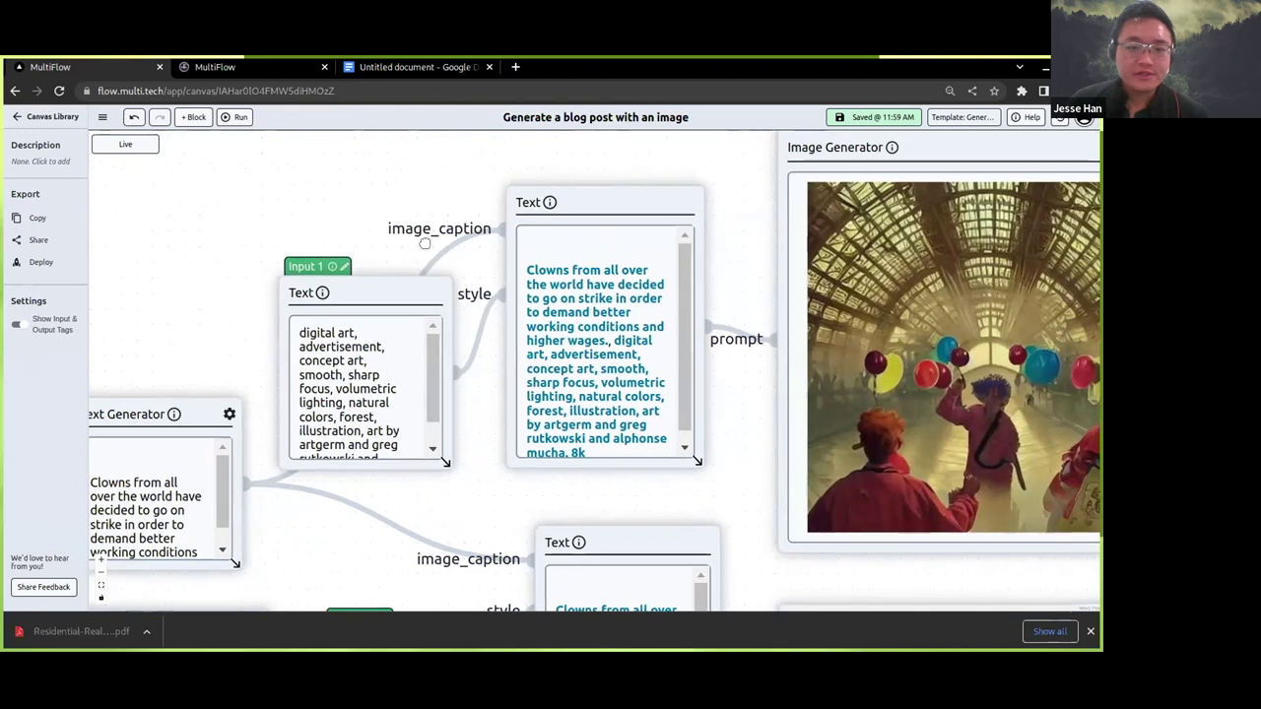
{"action": "left_click", "coordinate": [556, 289]}
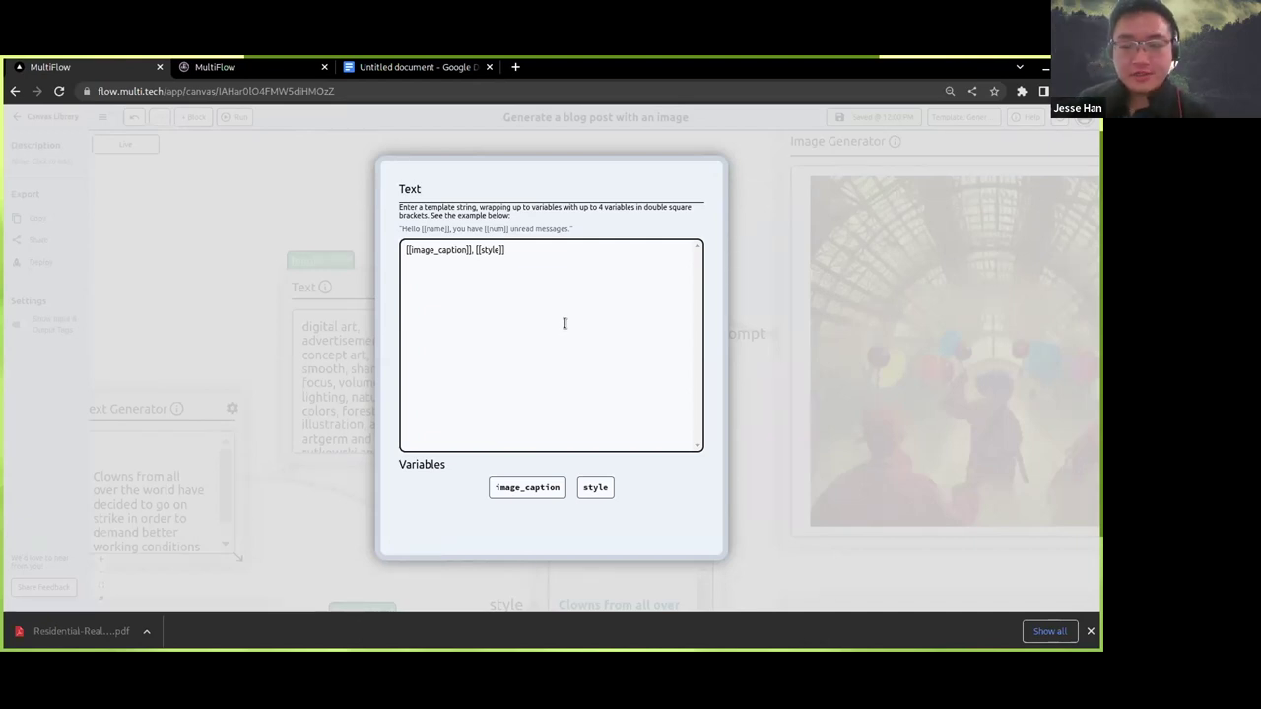
Close the template and trace the combined caption-and-style prompt to its Image Generator and the remaining blog post blocks
{"action": "left_click", "coordinate": [733, 291]}
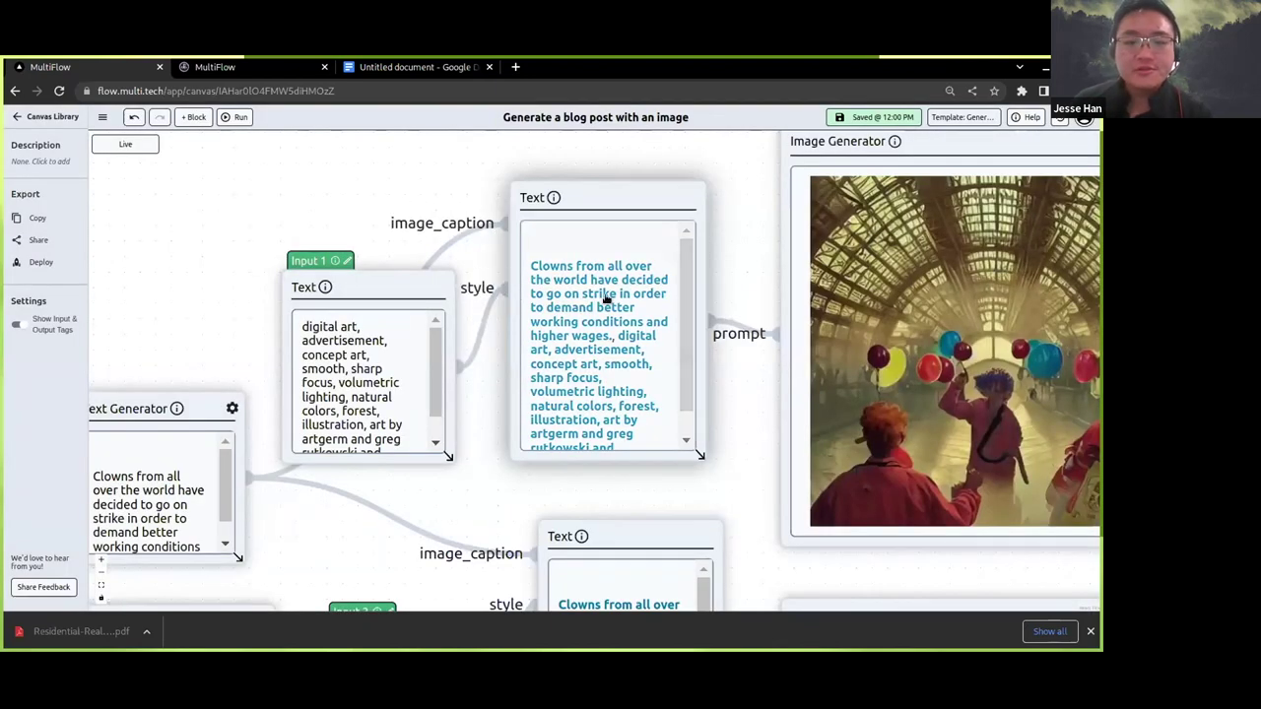
{"action": "scroll", "coordinate": [658, 301], "scroll_direction": "down", "scroll_amount": 2}
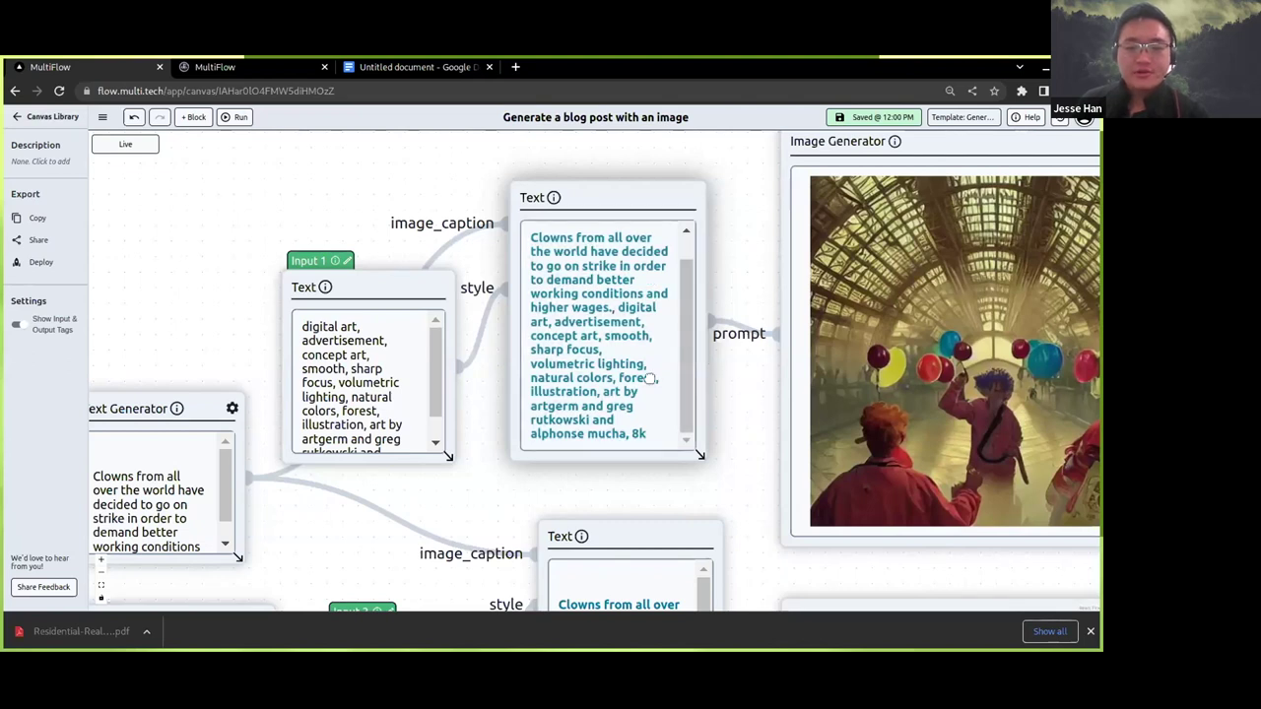
{"action": "scroll", "coordinate": [650, 378], "scroll_direction": "right", "scroll_amount": 4}
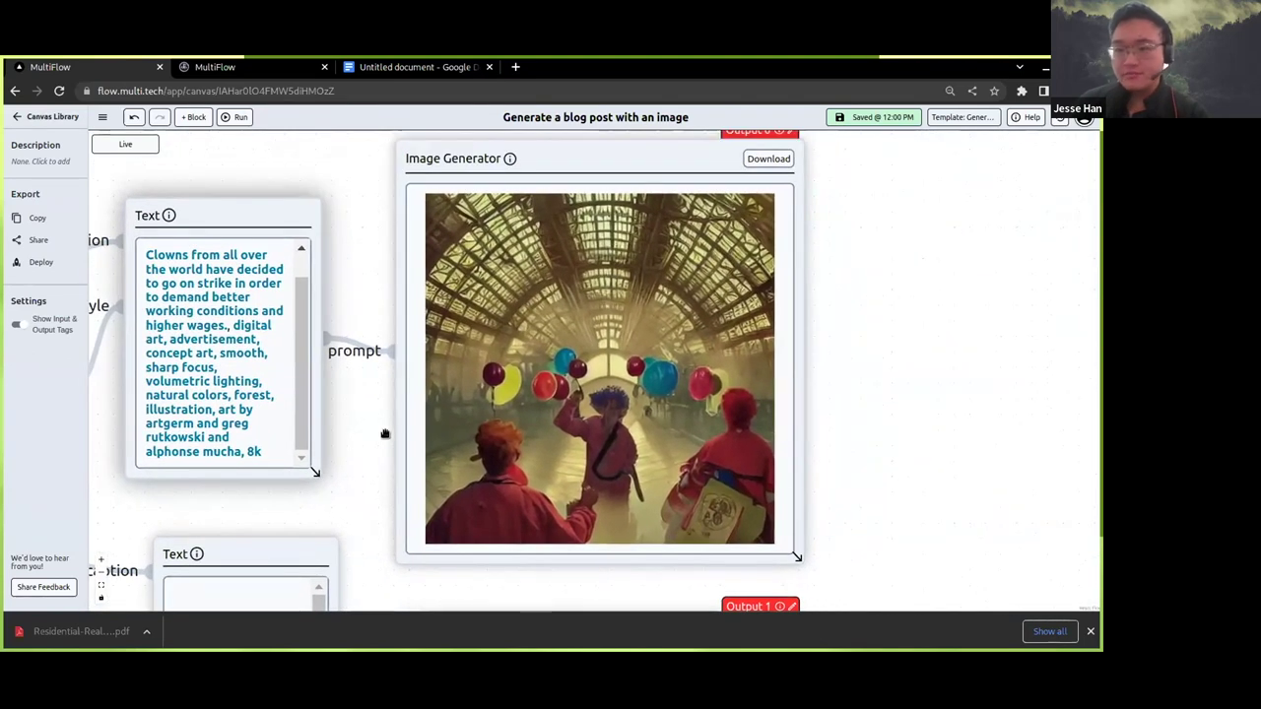
{"action": "left_click_drag", "start_coordinate": [358, 464], "coordinate": [404, 453]}
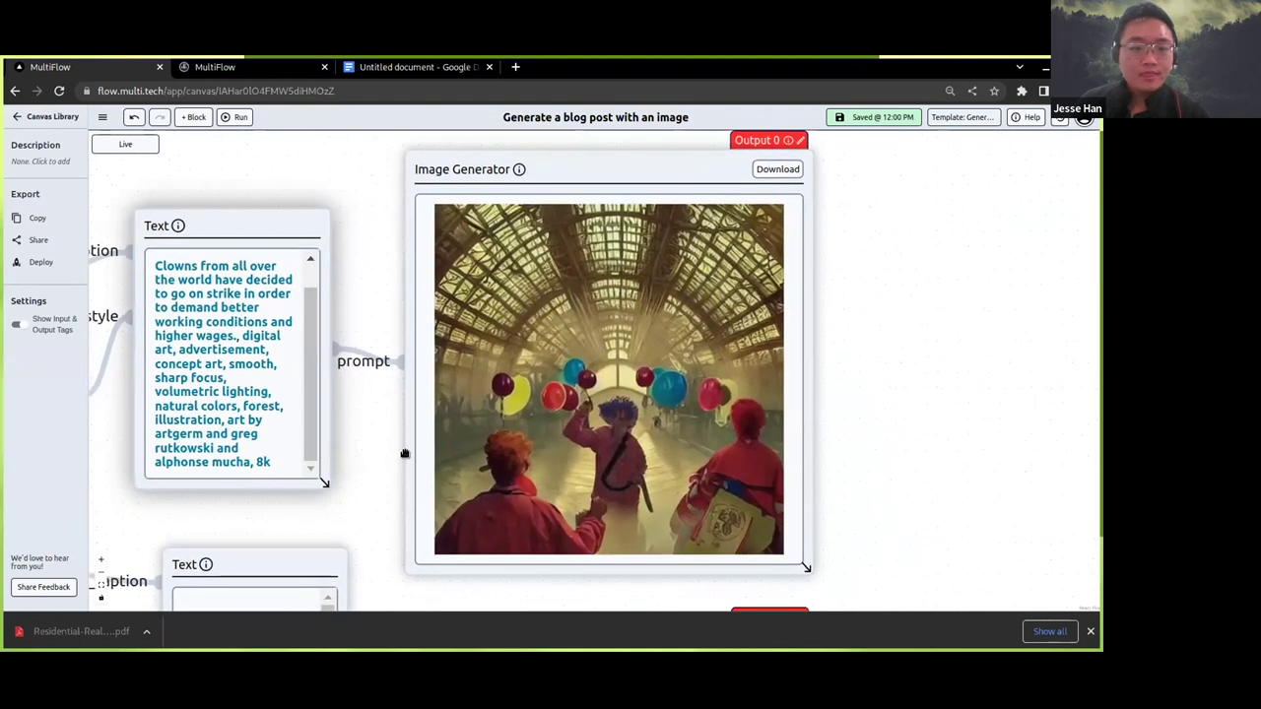
{"action": "scroll", "coordinate": [405, 454], "scroll_direction": "down", "scroll_amount": 3}
{"action": "left_click_drag", "start_coordinate": [247, 478], "coordinate": [617, 340]}
{"action": "scroll", "coordinate": [618, 343], "scroll_direction": "down", "scroll_amount": 5}
{"action": "scroll", "coordinate": [618, 343], "scroll_direction": "left", "scroll_amount": 1}
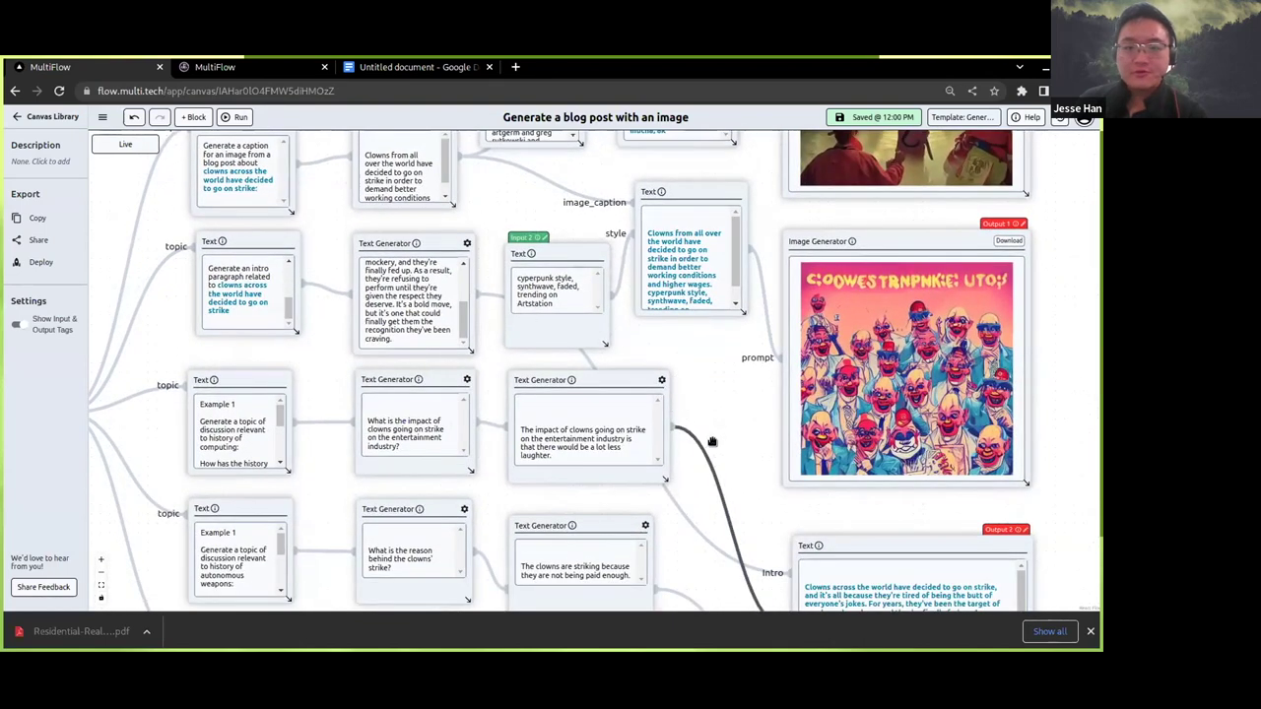
{"action": "scroll", "coordinate": [679, 354], "scroll_direction": "down", "scroll_amount": 5}
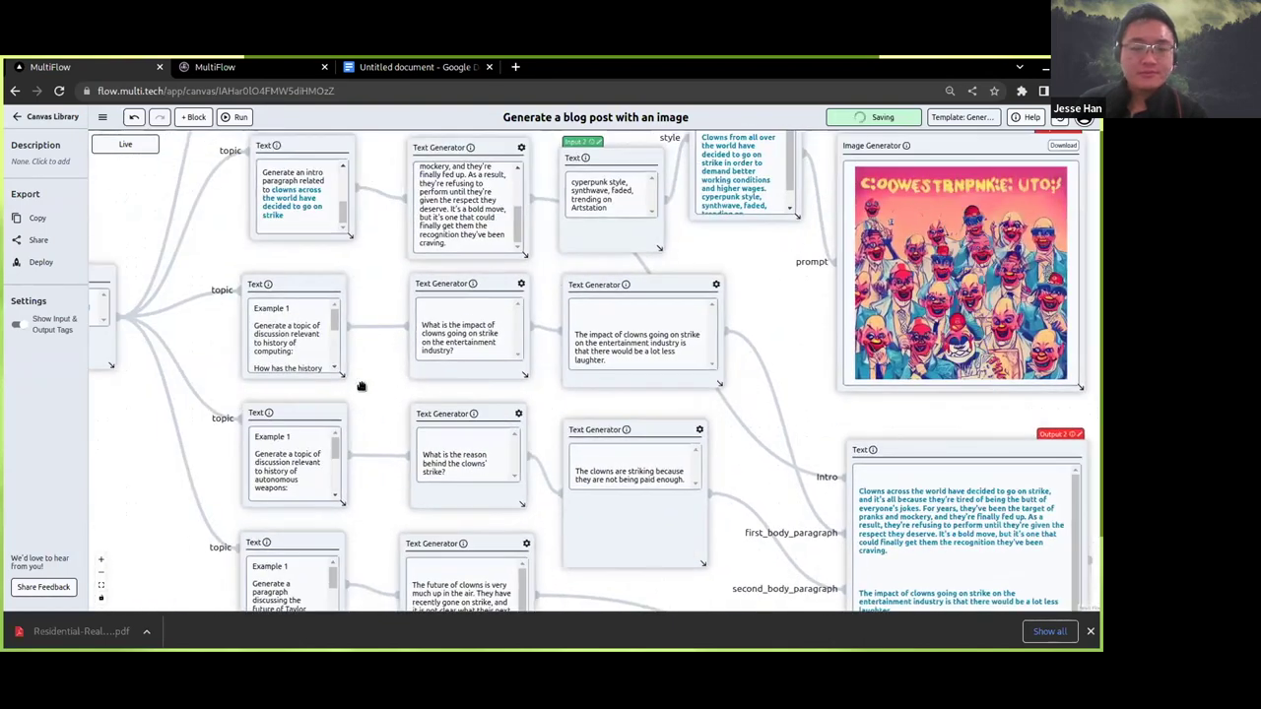
{"action": "scroll", "coordinate": [361, 385], "scroll_direction": "left", "scroll_amount": 5}
Open the "dialectic reasoning (1)" canvas from the canvas library and view its topic input block up close
{"action": "left_click", "coordinate": [14, 116]}
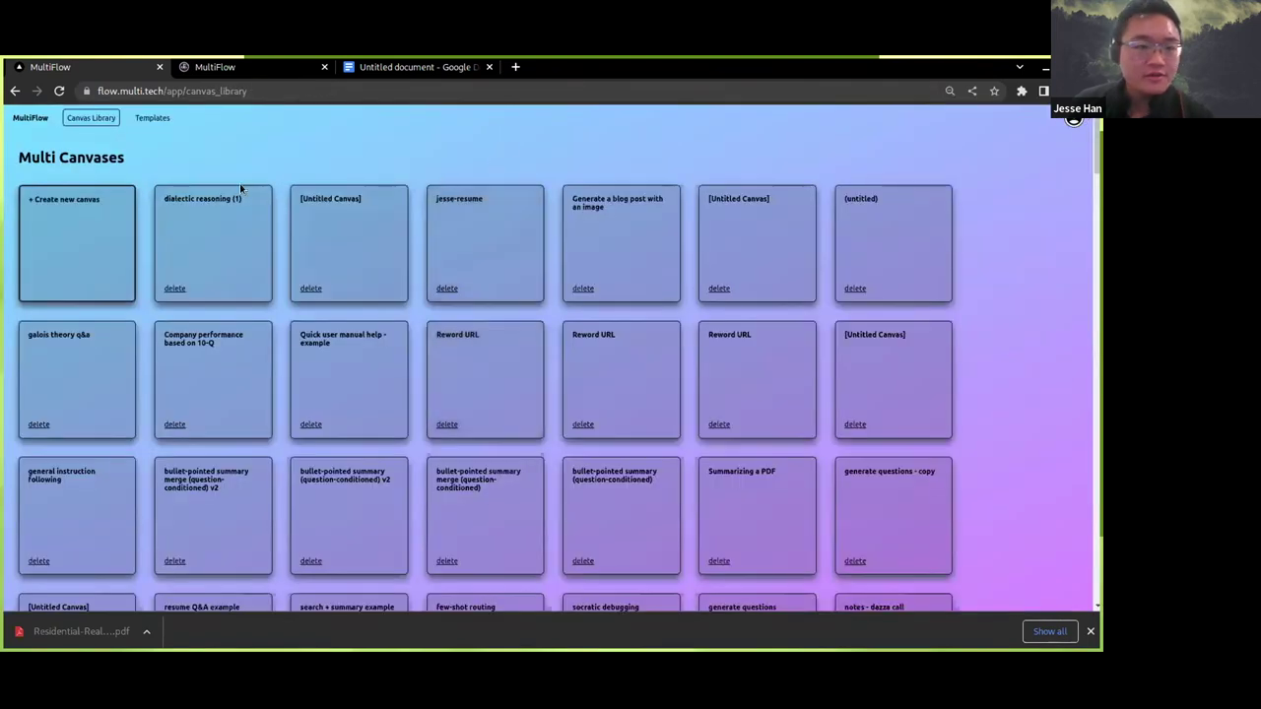
{"action": "left_click", "coordinate": [232, 254]}
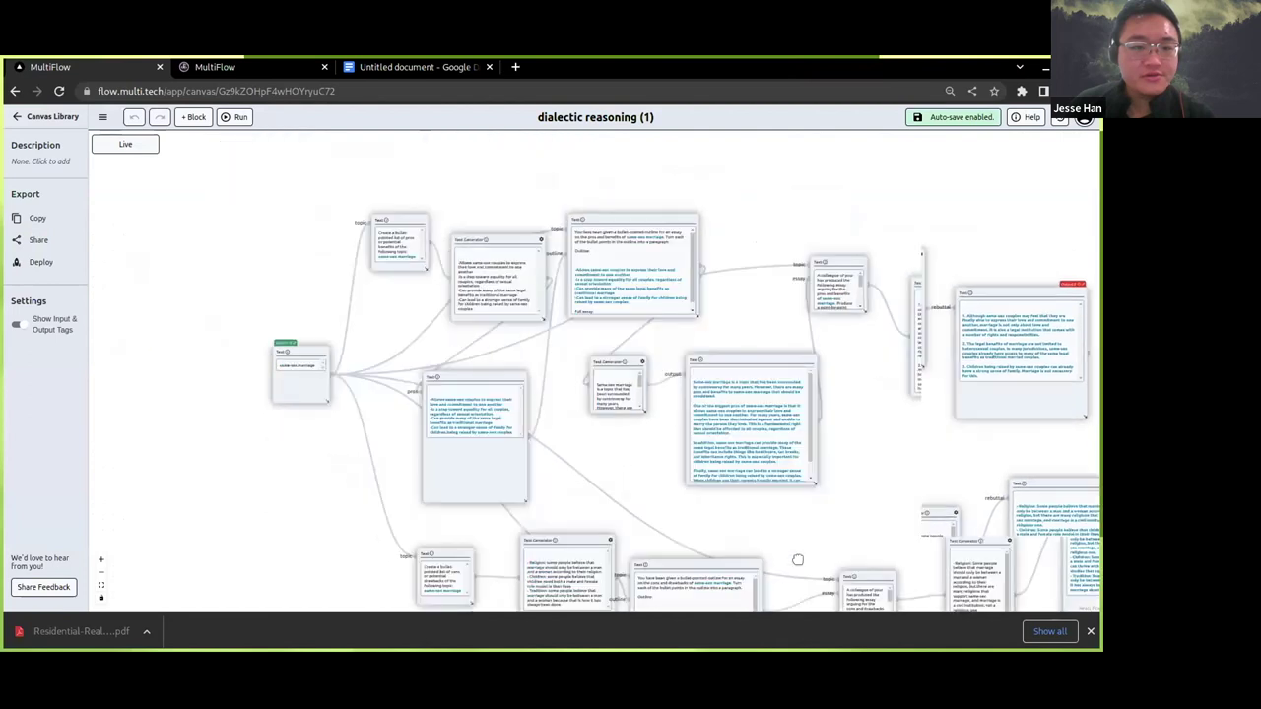
{"action": "left_click_drag", "start_coordinate": [277, 268], "coordinate": [473, 351]}
{"action": "scroll", "coordinate": [473, 352], "scroll_direction": "down", "scroll_amount": 1}
{"action": "scroll", "coordinate": [535, 385], "scroll_direction": "up", "scroll_amount": 8}
{"action": "left_click_drag", "start_coordinate": [618, 474], "coordinate": [567, 294]}
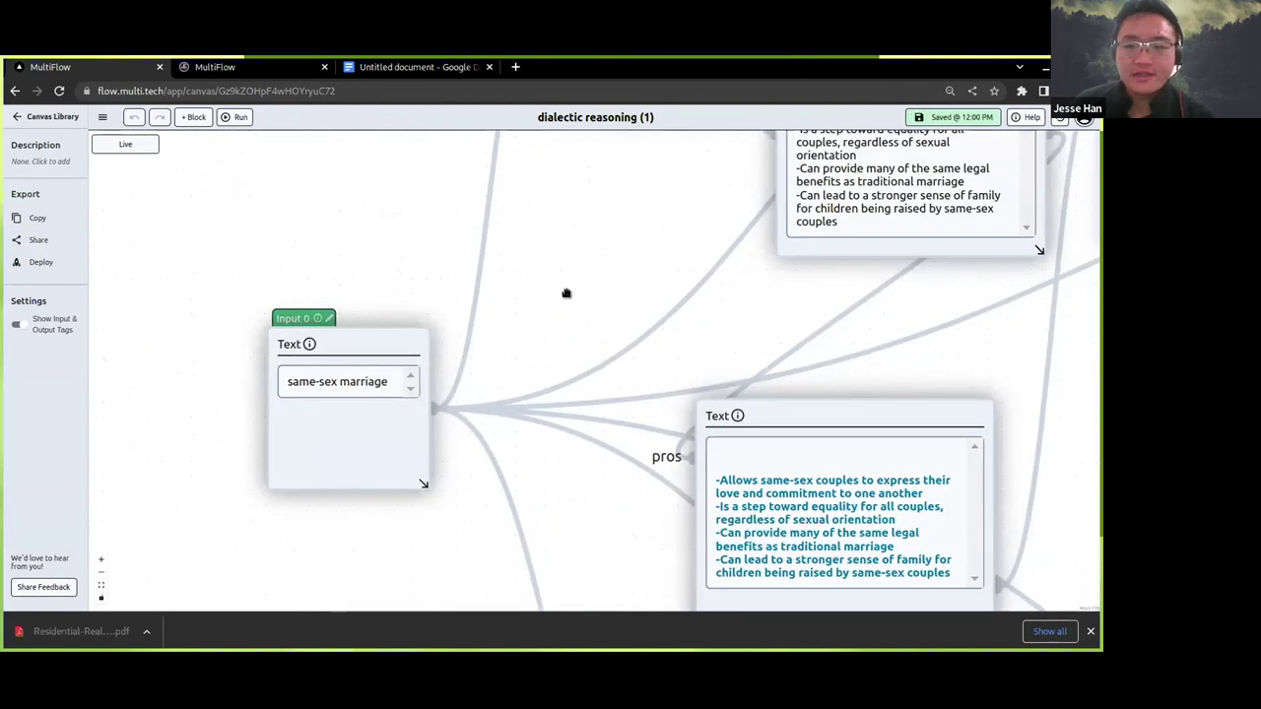
{"action": "scroll", "coordinate": [597, 304], "scroll_direction": "up", "scroll_amount": 1}
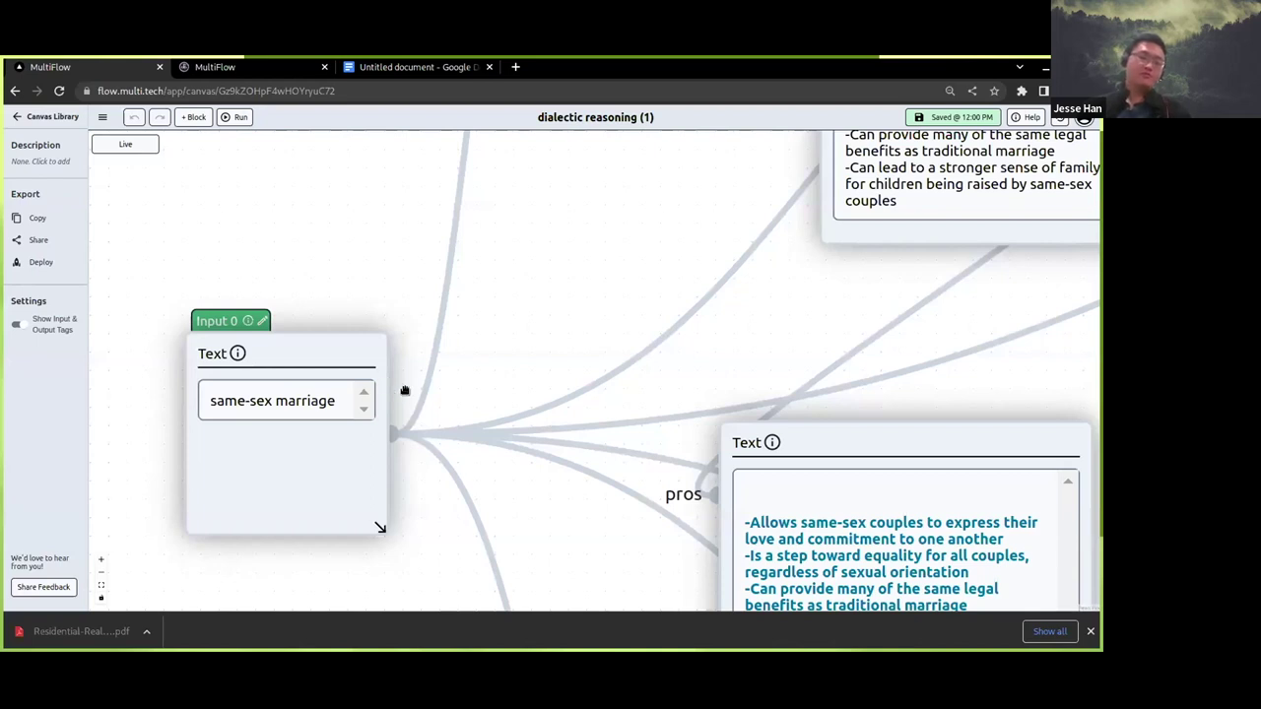
Examine the Text Generator's bullet-pointed pros and the essay prompt that takes the topic and outline
{"action": "scroll", "coordinate": [656, 340], "scroll_direction": "down", "scroll_amount": 3}
{"action": "left_click_drag", "start_coordinate": [641, 292], "coordinate": [108, 441]}
{"action": "scroll", "coordinate": [443, 433], "scroll_direction": "up", "scroll_amount": 5}
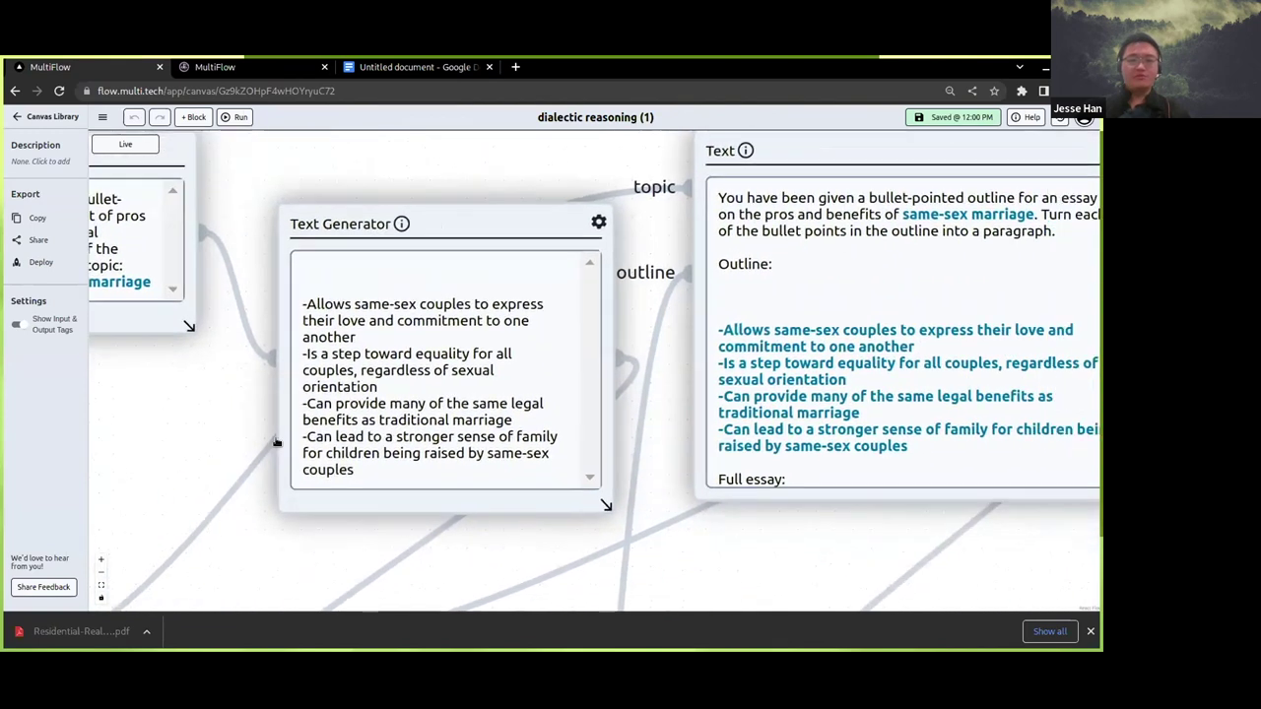
{"action": "left_click_drag", "start_coordinate": [820, 567], "coordinate": [492, 515]}
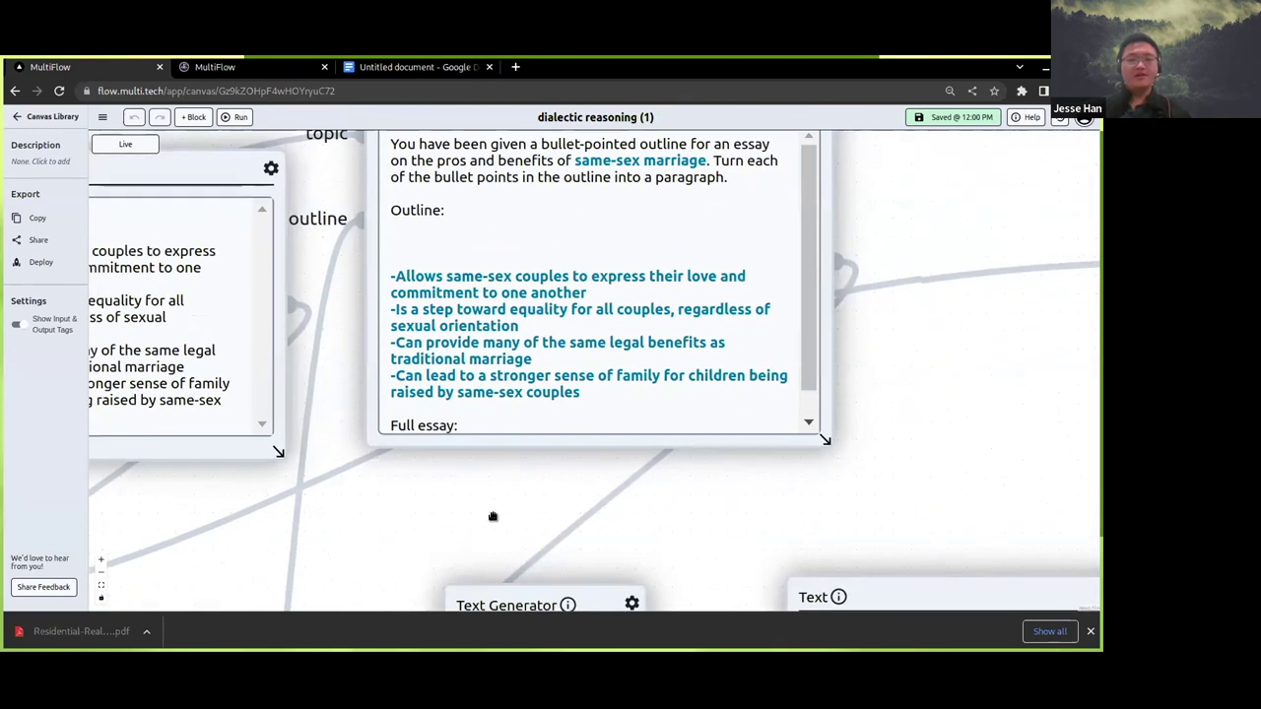
{"action": "scroll", "coordinate": [507, 505], "scroll_direction": "down", "scroll_amount": 3}
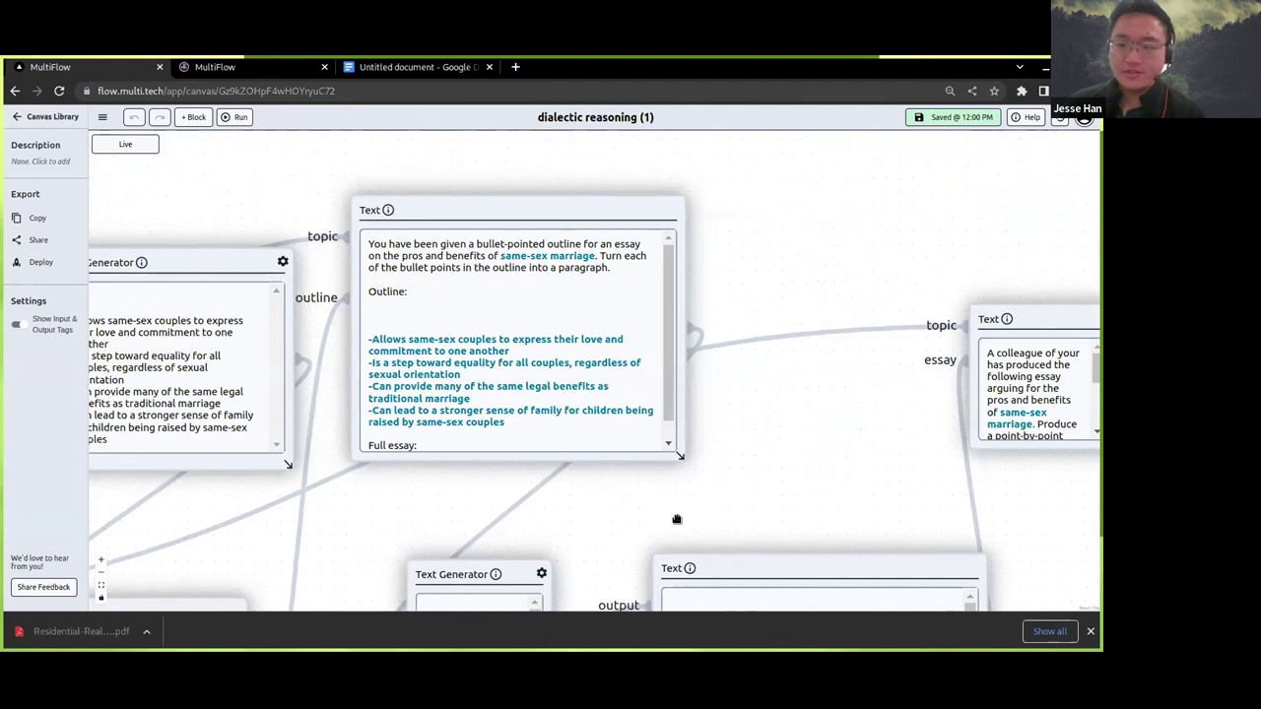
Replace the Input 0 topic with "building more housing in San Francisco" and run the canvas
{"action": "left_click_drag", "start_coordinate": [604, 525], "coordinate": [837, 427]}
{"action": "left_click_drag", "start_coordinate": [380, 380], "coordinate": [903, 346]}
{"action": "scroll", "coordinate": [332, 273], "scroll_direction": "up", "scroll_amount": 2}
{"action": "left_click_drag", "start_coordinate": [518, 348], "coordinate": [606, 138]}
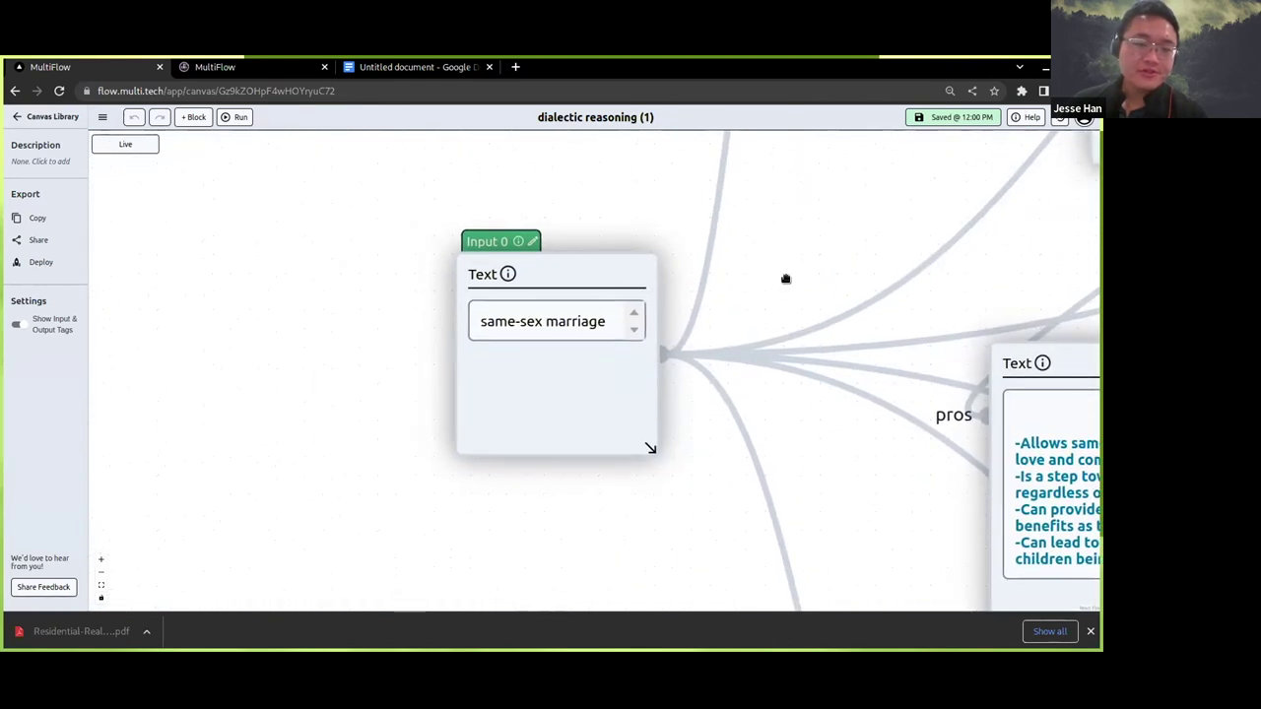
{"action": "scroll", "coordinate": [591, 325], "scroll_direction": "right", "scroll_amount": 2}
{"action": "left_click", "coordinate": [501, 348]}
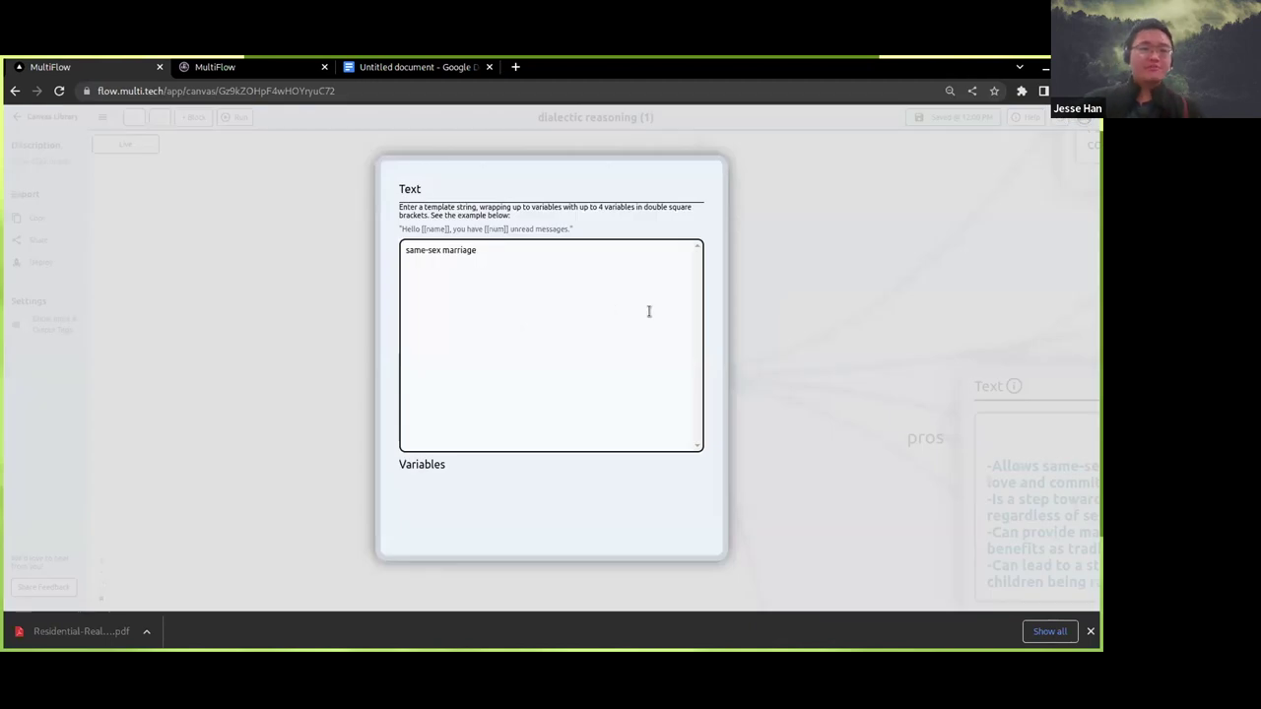
{"action": "key", "text": "ctrl+a"}
{"action": "type", "text": "buil"}
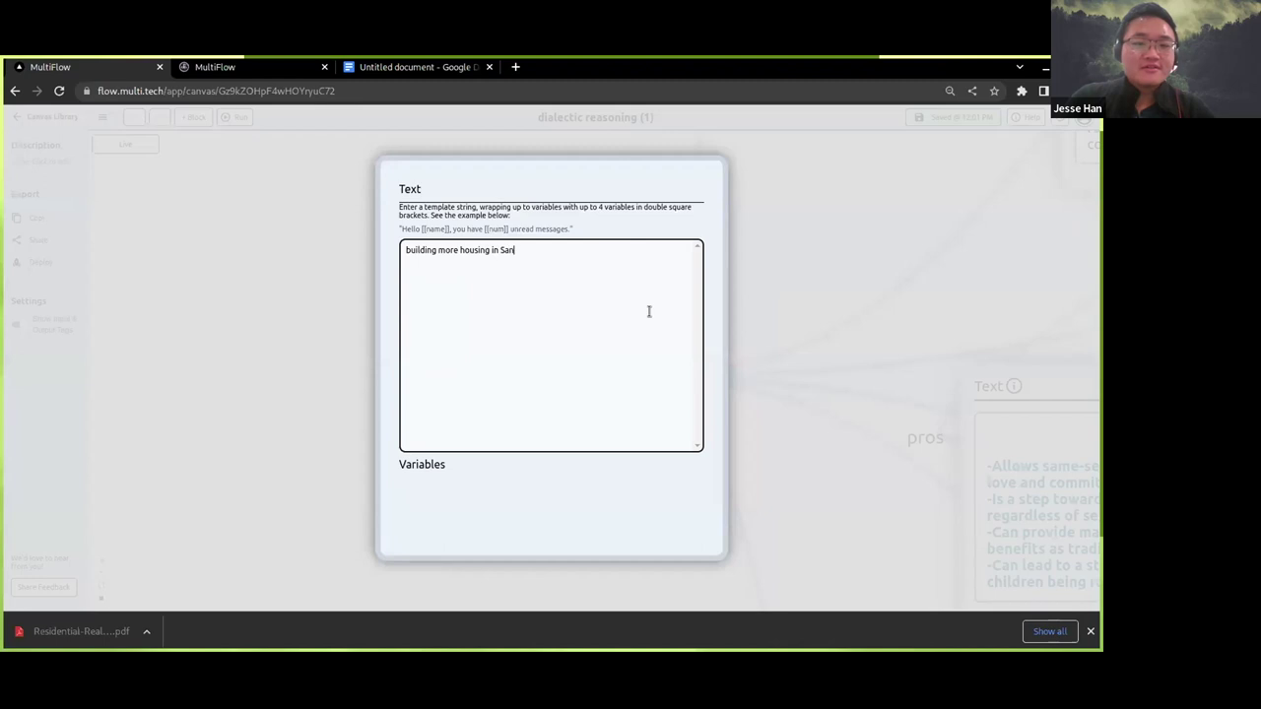
{"action": "left_click", "coordinate": [784, 271]}
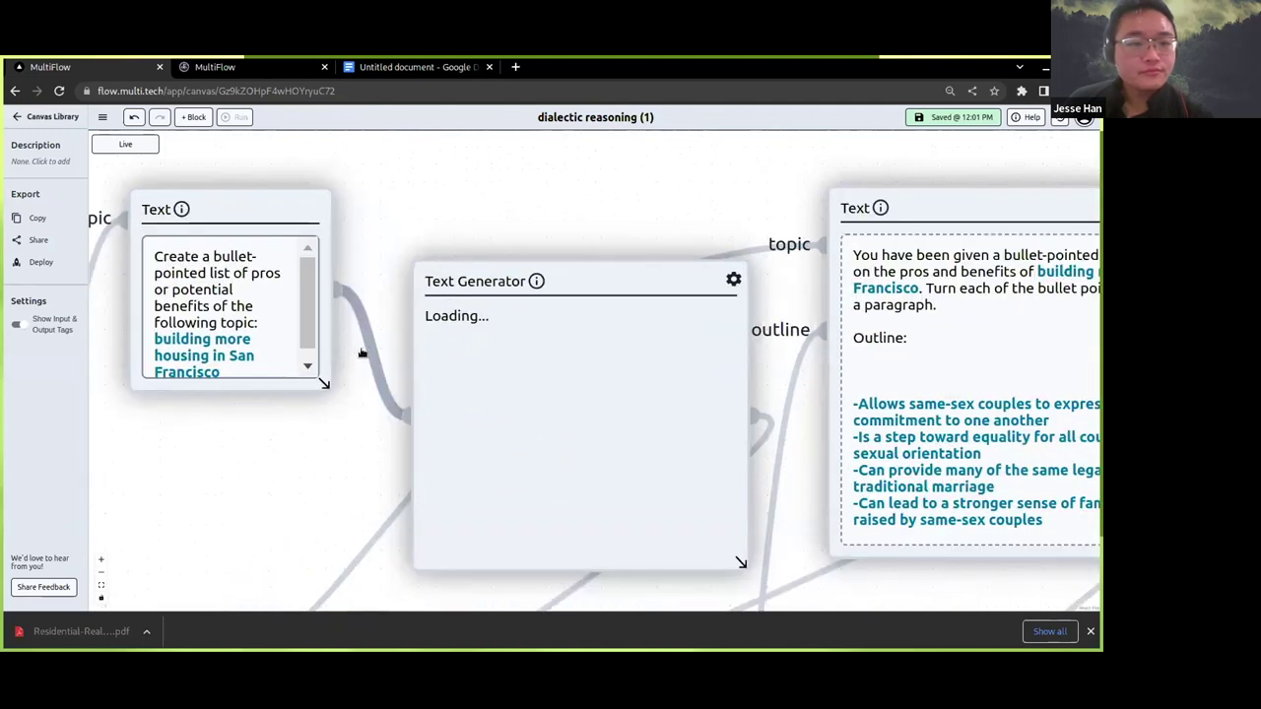
Widen the Text block that asks for a bullet-pointed list of pros and view it beside its Text Generator
{"action": "mouse_move", "coordinate": [328, 381]}
{"action": "left_mouse_down"}
{"action": "mouse_move", "coordinate": [329, 445]}
{"action": "mouse_move", "coordinate": [353, 382]}
{"action": "left_mouse_up"}
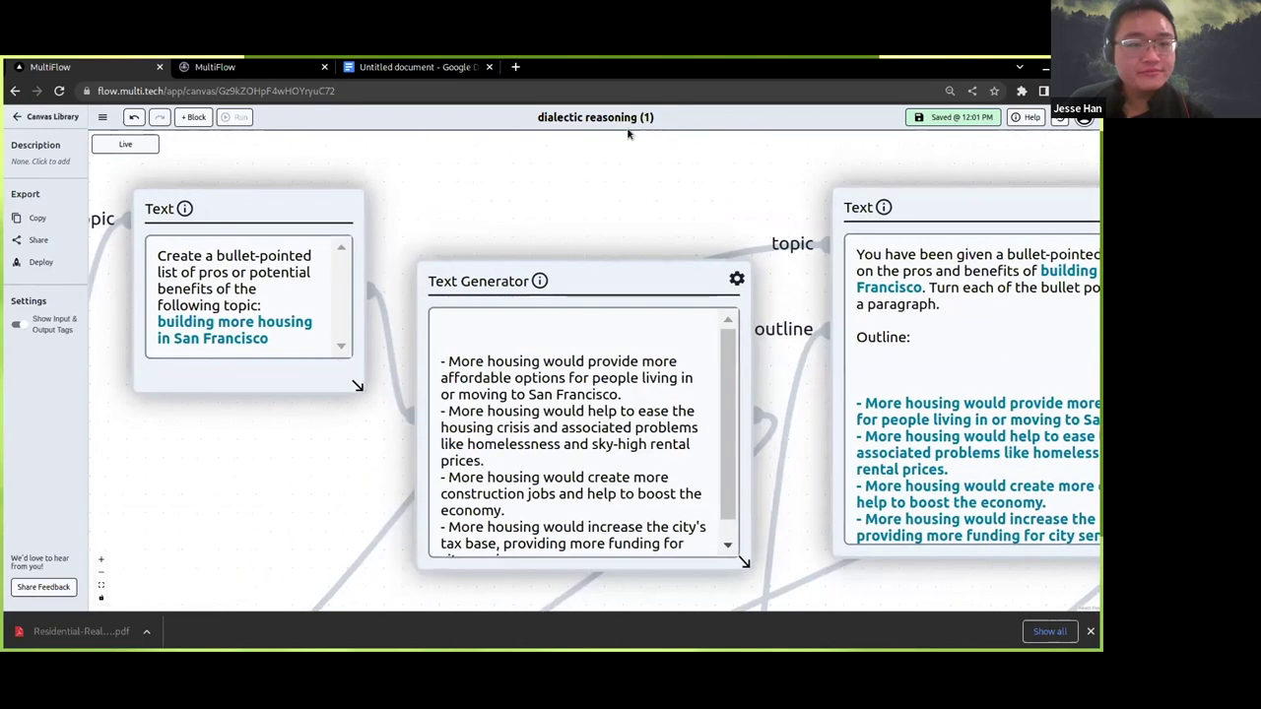
{"action": "left_click_drag", "start_coordinate": [416, 224], "coordinate": [695, 200]}
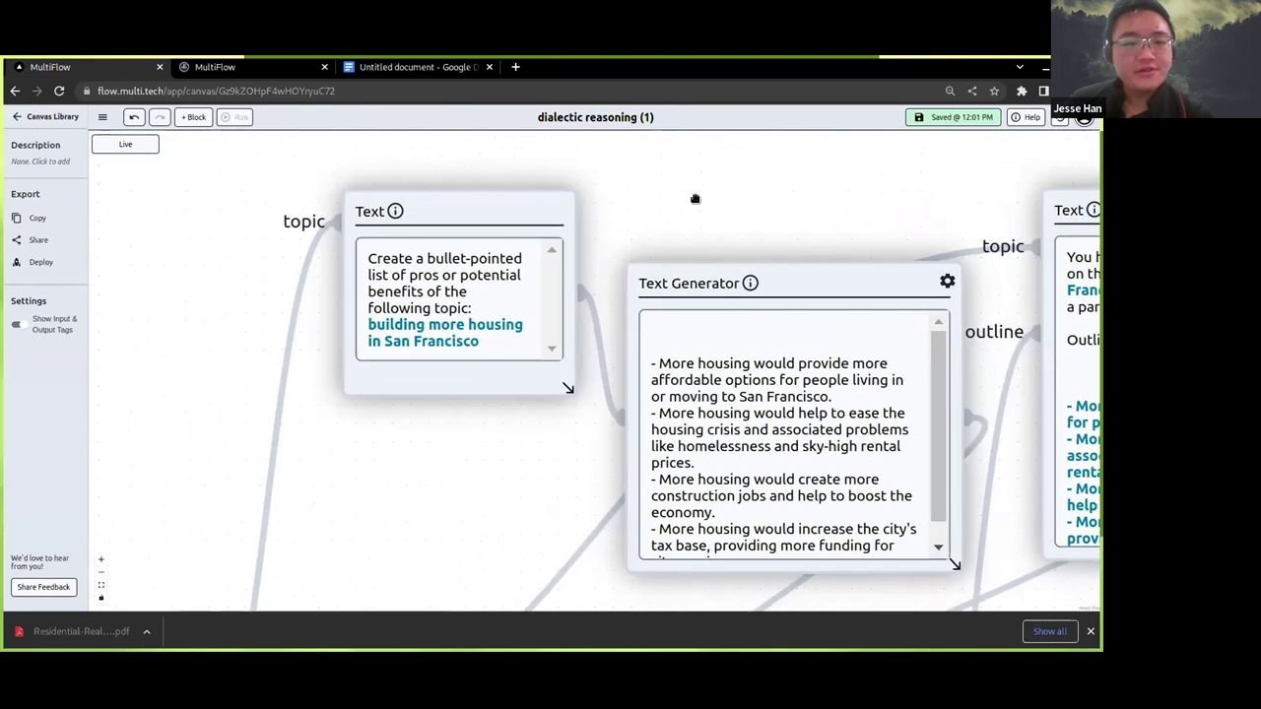
{"action": "left_click_drag", "start_coordinate": [591, 232], "coordinate": [673, 209]}
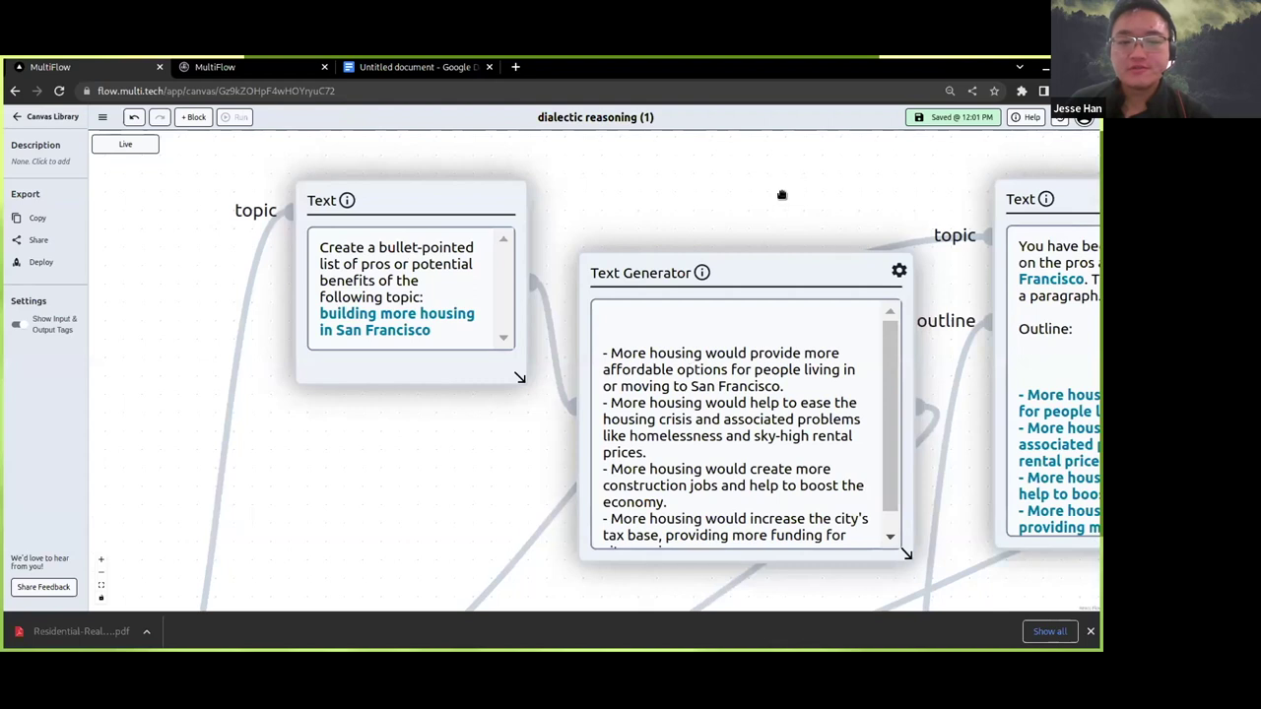
{"action": "left_click_drag", "start_coordinate": [782, 195], "coordinate": [702, 160]}
{"action": "left_click_drag", "start_coordinate": [372, 162], "coordinate": [352, 158]}
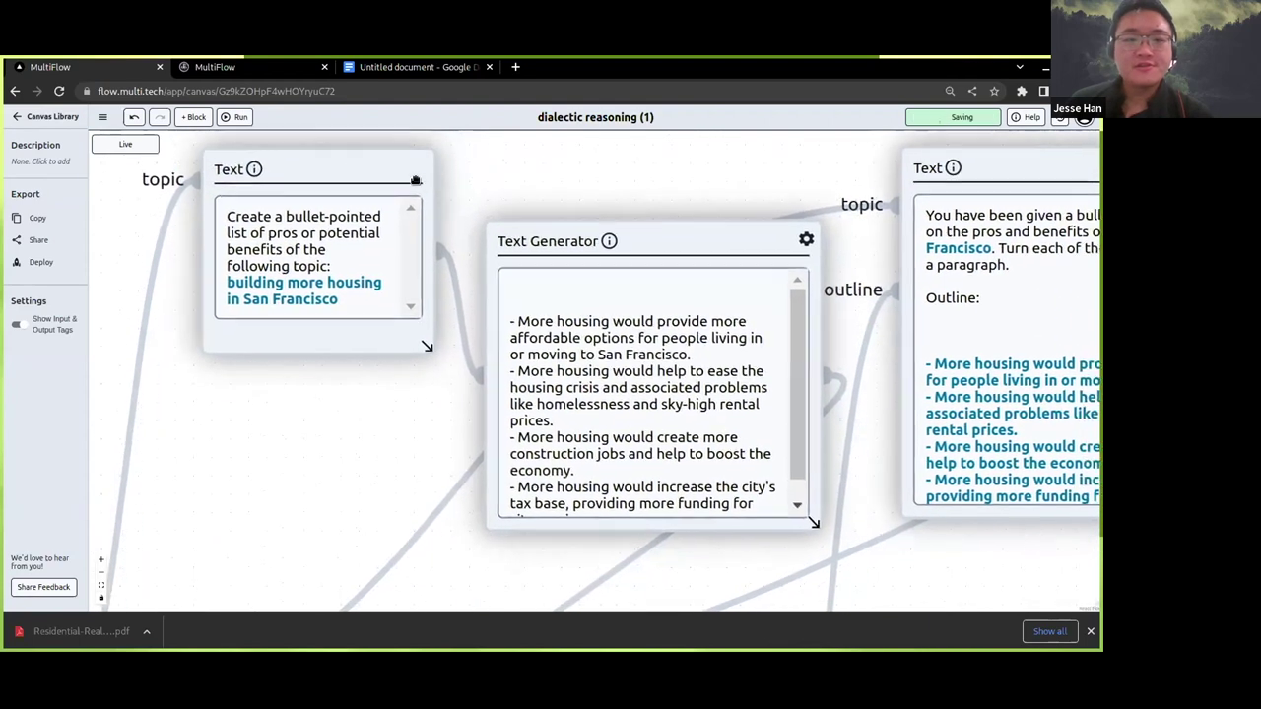
Read the full list of housing pros and check that Text Generator's temperature and max tokens settings
{"action": "left_click_drag", "start_coordinate": [597, 200], "coordinate": [676, 224]}
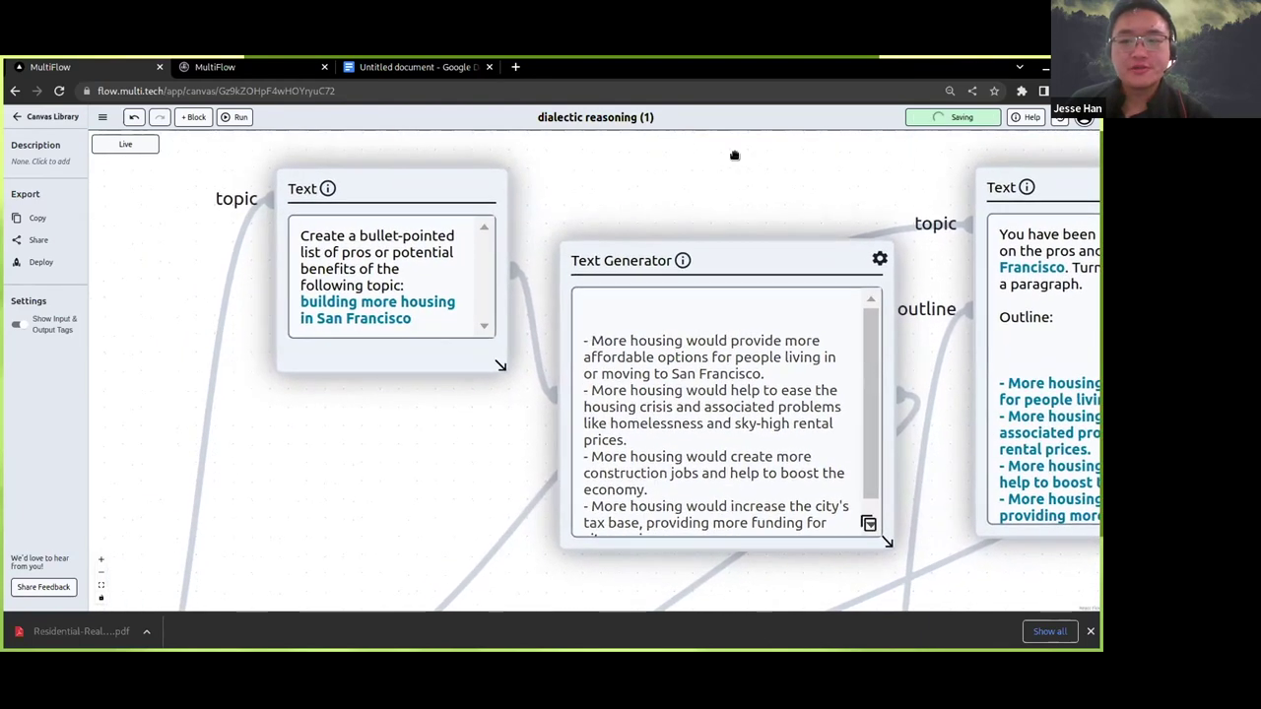
{"action": "scroll", "coordinate": [798, 246], "scroll_direction": "down", "scroll_amount": 1}
{"action": "scroll", "coordinate": [834, 361], "scroll_direction": "down", "scroll_amount": 2}
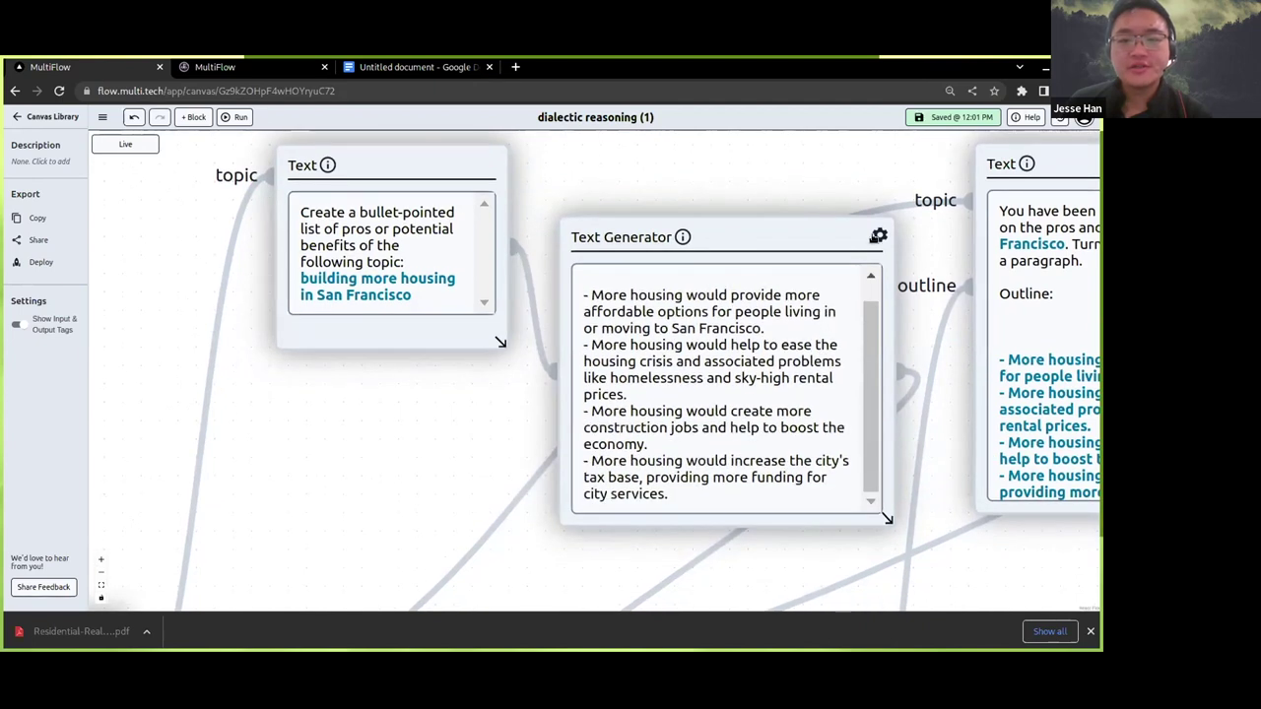
{"action": "left_click", "coordinate": [878, 236]}
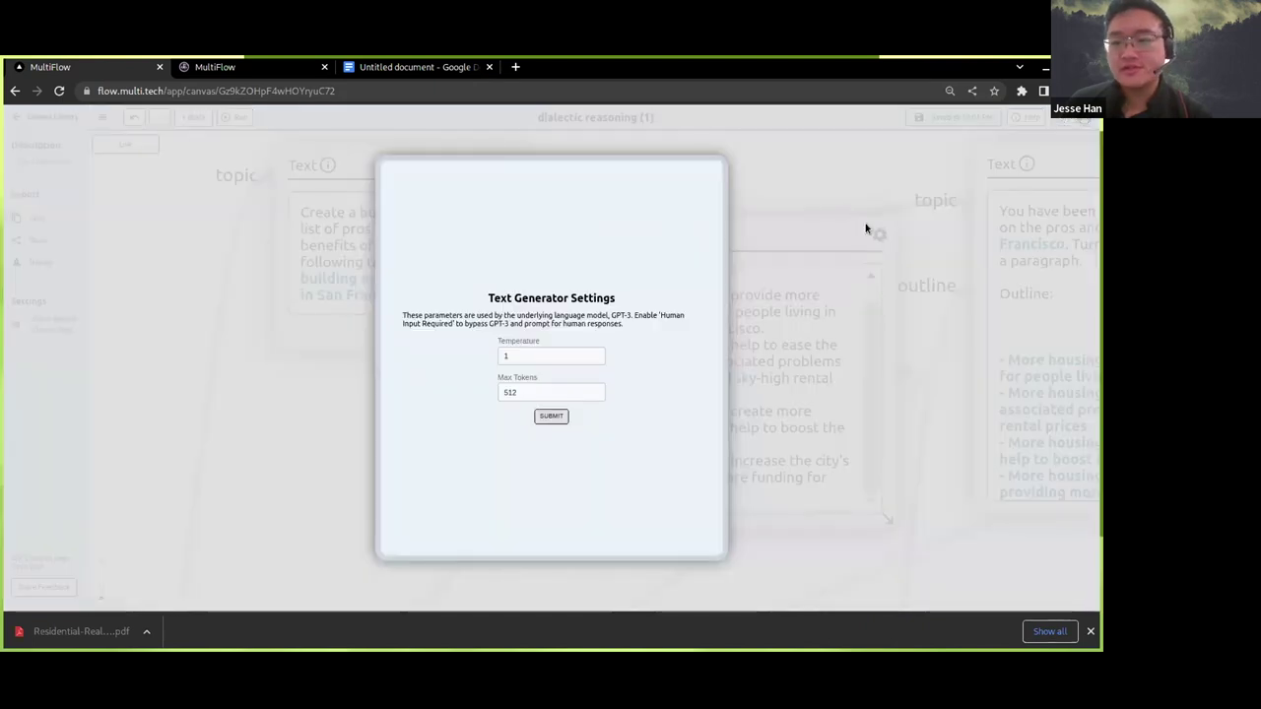
{"action": "left_click", "coordinate": [844, 198]}
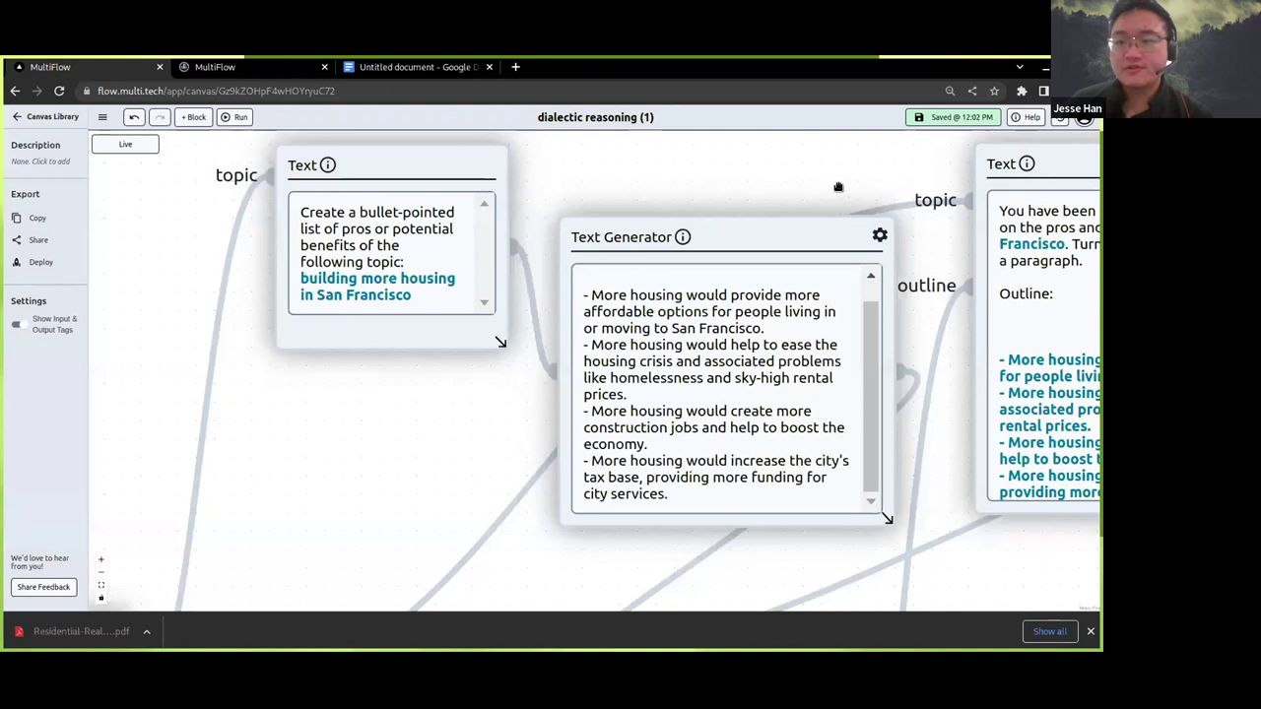
Examine how the topic and the bullet-pointed outline fill the essay prompt, down to its "Full essay:" line
{"action": "left_click_drag", "start_coordinate": [836, 189], "coordinate": [419, 162]}
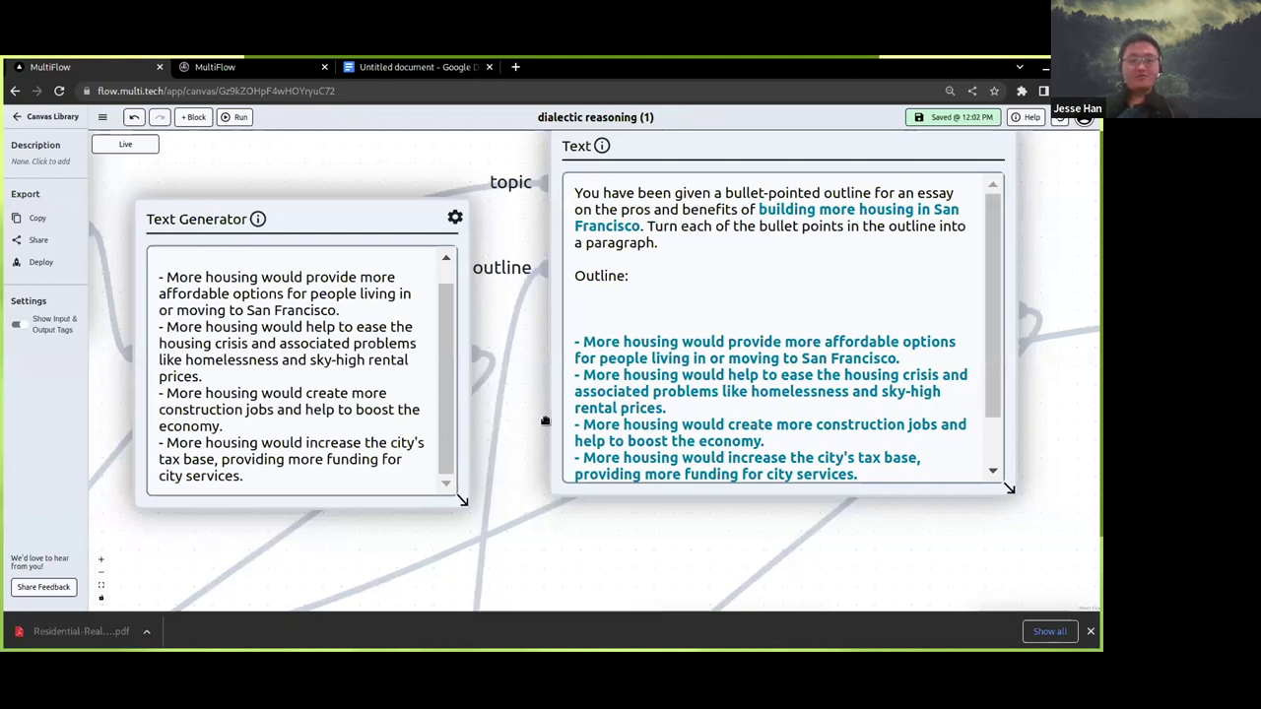
{"action": "left_click_drag", "start_coordinate": [545, 421], "coordinate": [375, 427]}
{"action": "scroll", "coordinate": [386, 439], "scroll_direction": "down", "scroll_amount": 3}
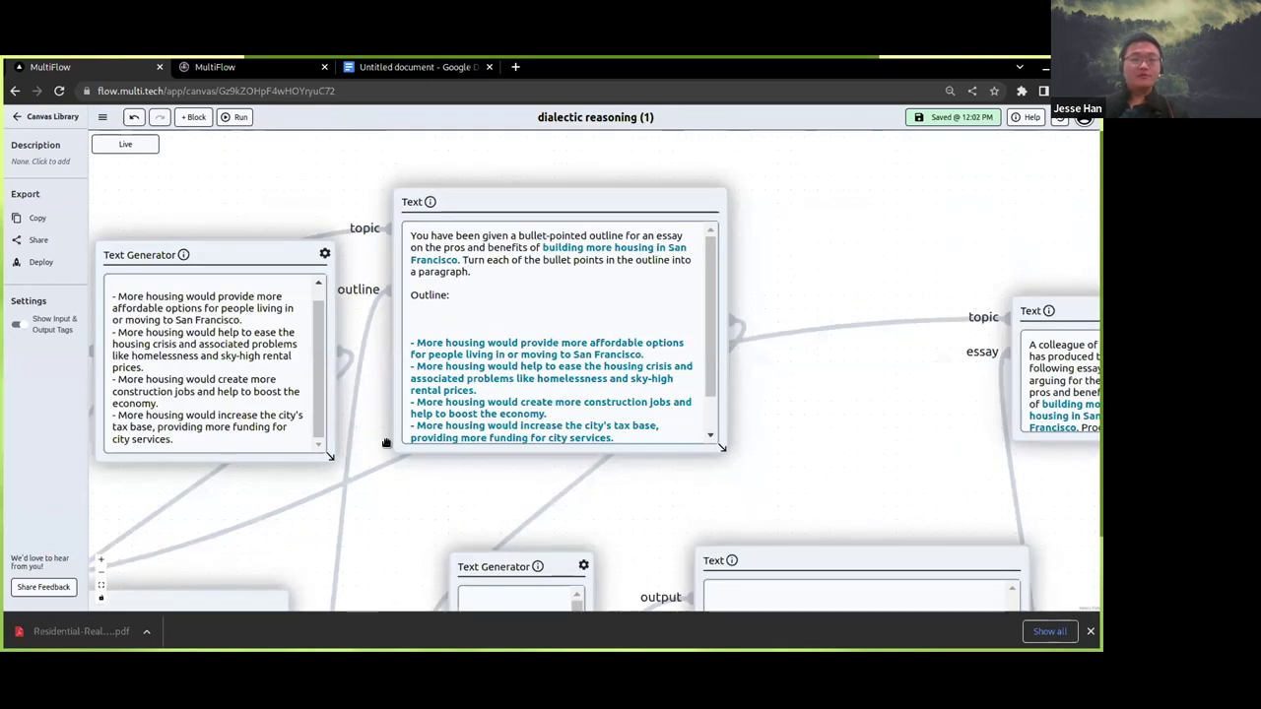
{"action": "left_click_drag", "start_coordinate": [447, 515], "coordinate": [398, 397]}
{"action": "scroll", "coordinate": [558, 279], "scroll_direction": "down", "scroll_amount": 1}
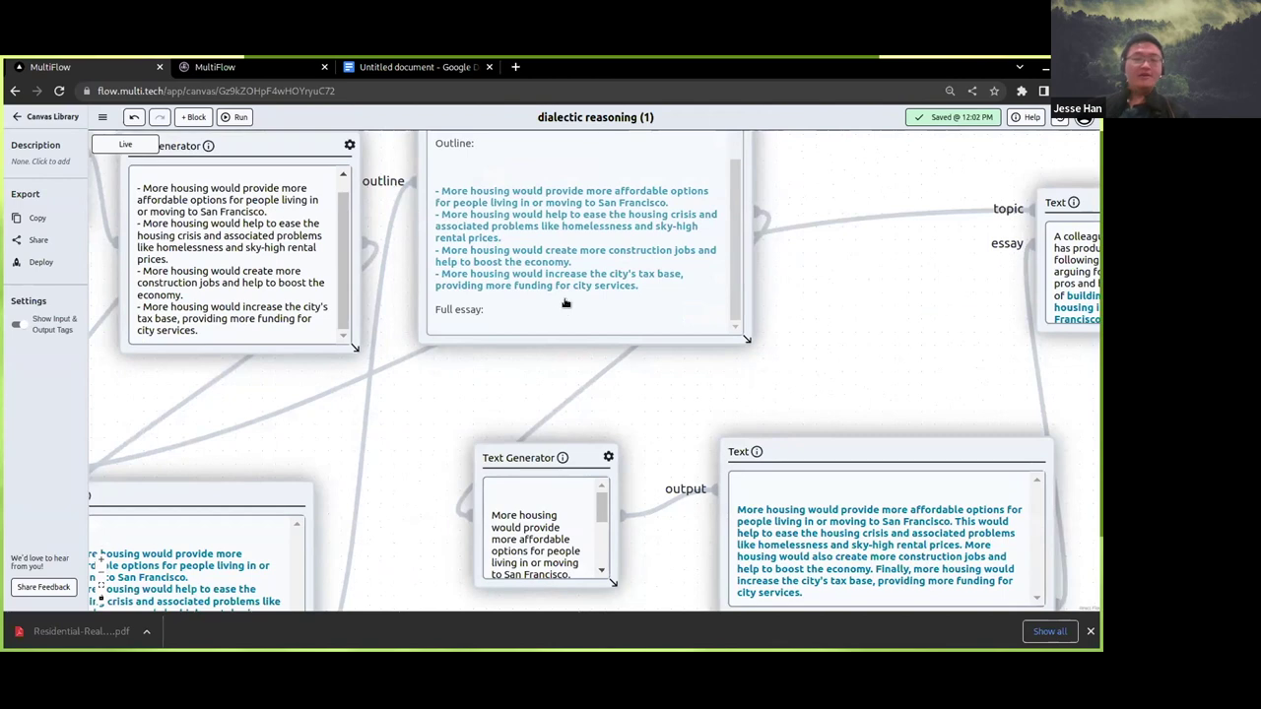
{"action": "scroll", "coordinate": [565, 302], "scroll_direction": "up", "scroll_amount": 1}
{"action": "scroll", "coordinate": [397, 543], "scroll_direction": "up", "scroll_amount": 3}
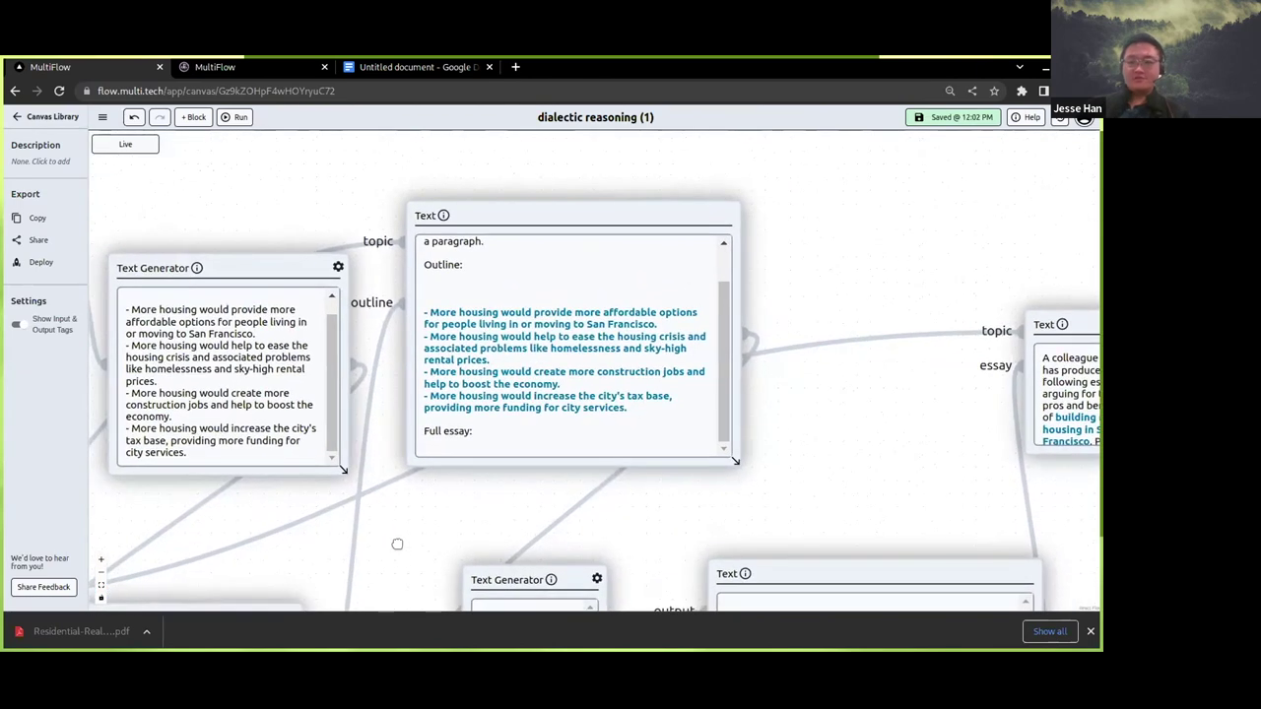
{"action": "left_click_drag", "start_coordinate": [396, 544], "coordinate": [274, 497]}
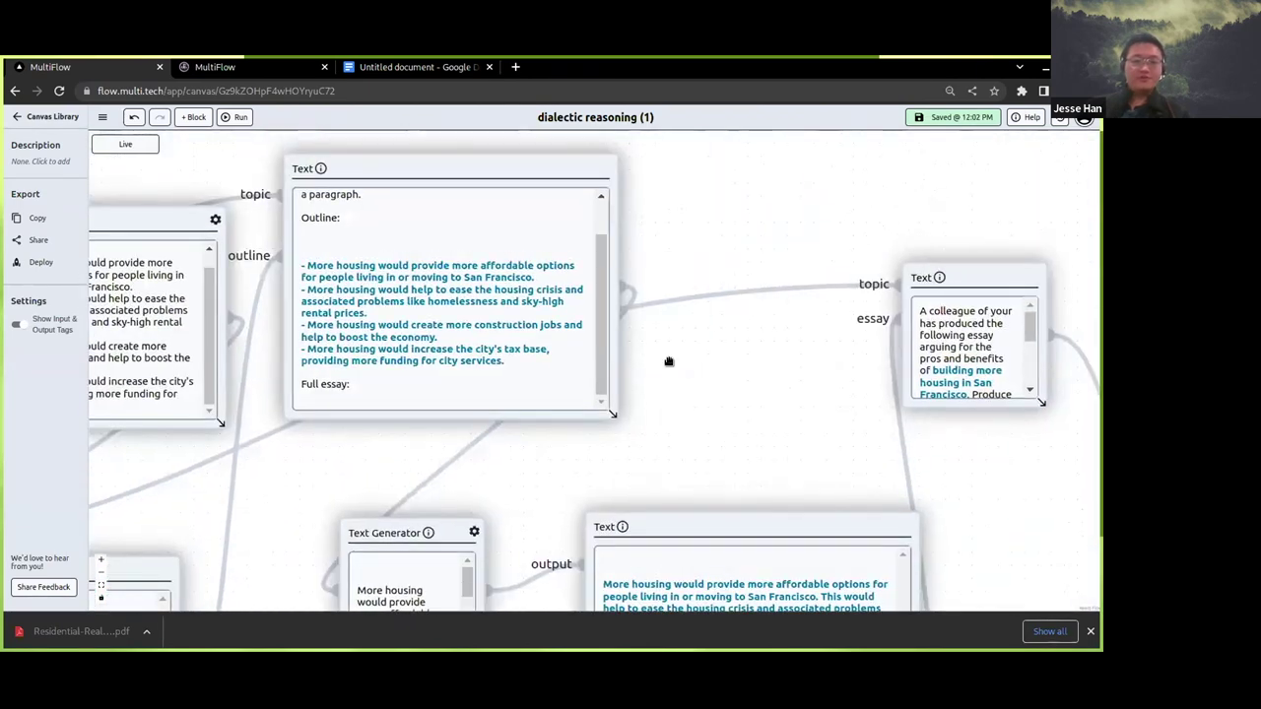
Trace the generated pro-housing essay through its Text block into the rebuttal prompt and the following Text Generator
{"action": "scroll", "coordinate": [669, 361], "scroll_direction": "down", "scroll_amount": 3}
{"action": "scroll", "coordinate": [521, 178], "scroll_direction": "down", "scroll_amount": 2}
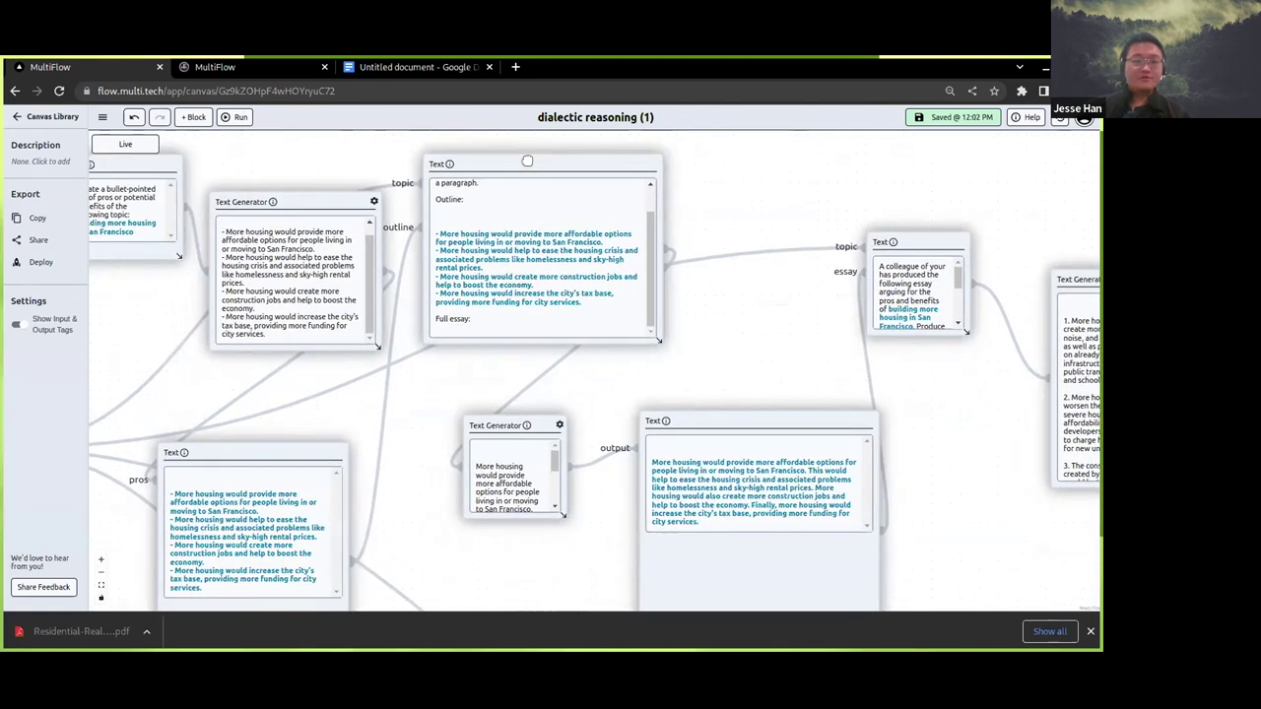
{"action": "scroll", "coordinate": [438, 403], "scroll_direction": "down", "scroll_amount": 1}
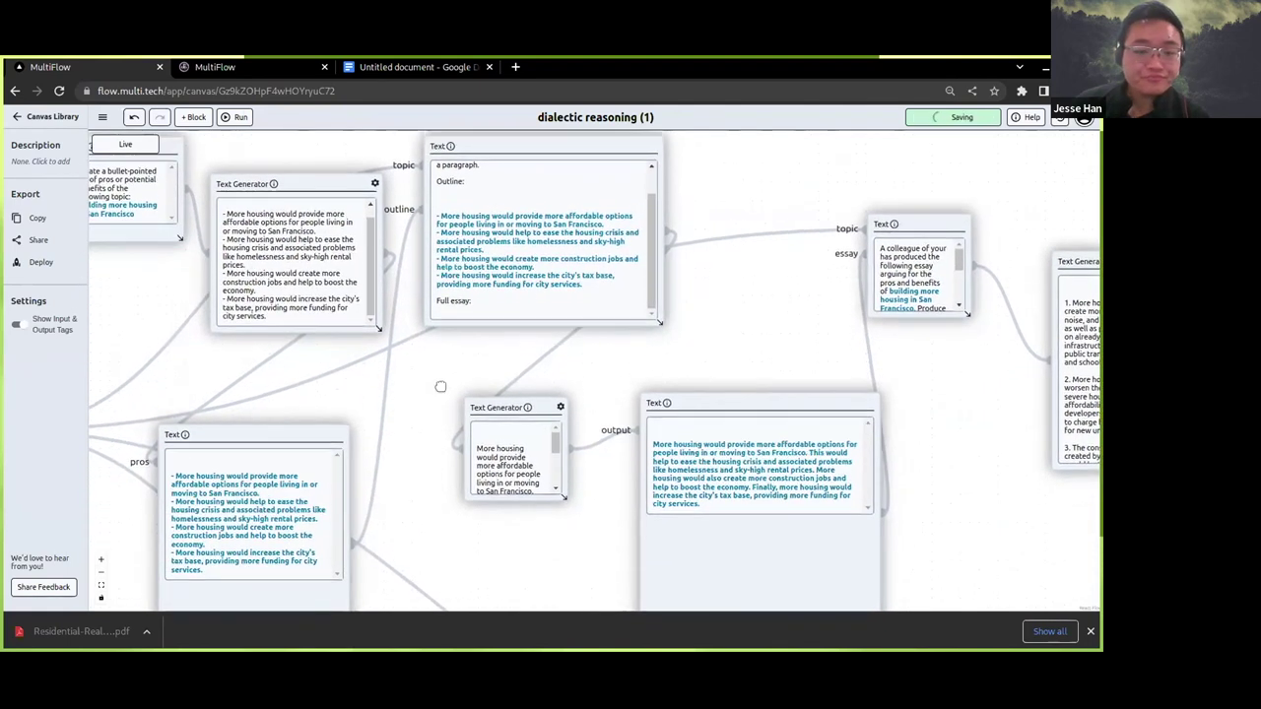
{"action": "scroll", "coordinate": [442, 380], "scroll_direction": "down", "scroll_amount": 3}
{"action": "scroll", "coordinate": [656, 309], "scroll_direction": "right", "scroll_amount": 3}
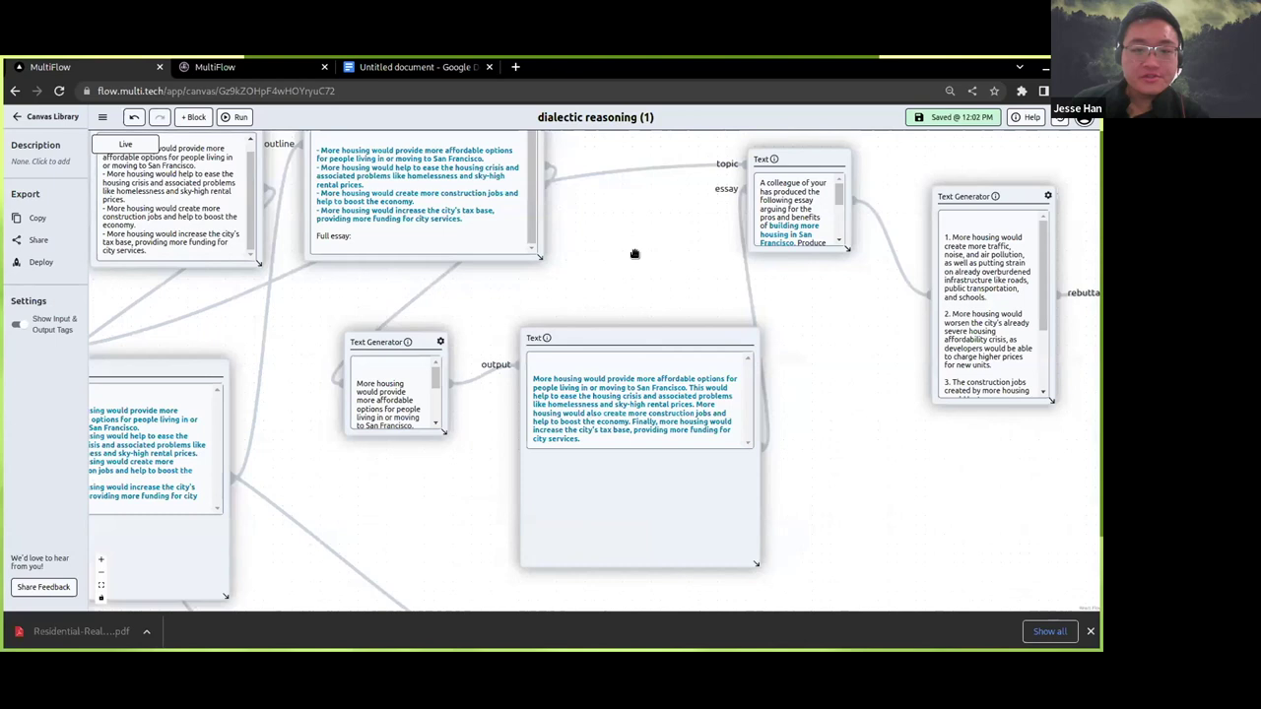
{"action": "scroll", "coordinate": [635, 254], "scroll_direction": "up", "scroll_amount": 2}
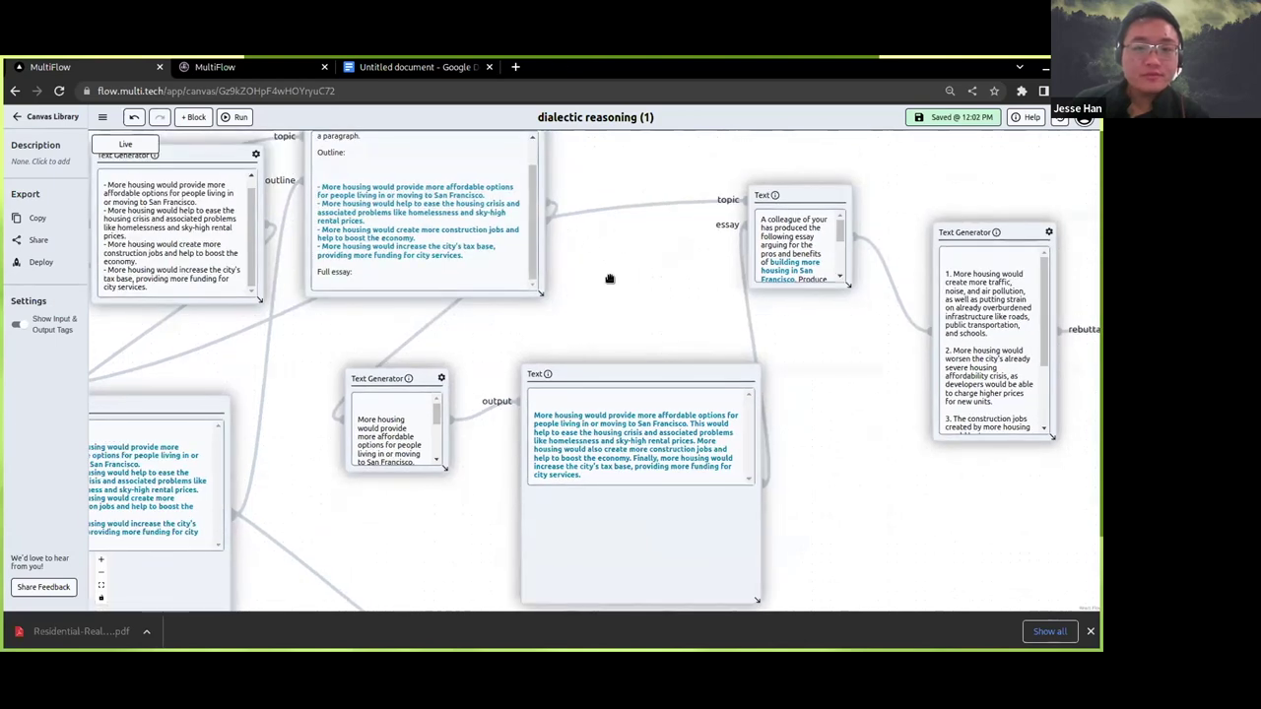
{"action": "scroll", "coordinate": [617, 161], "scroll_direction": "up", "scroll_amount": 3}
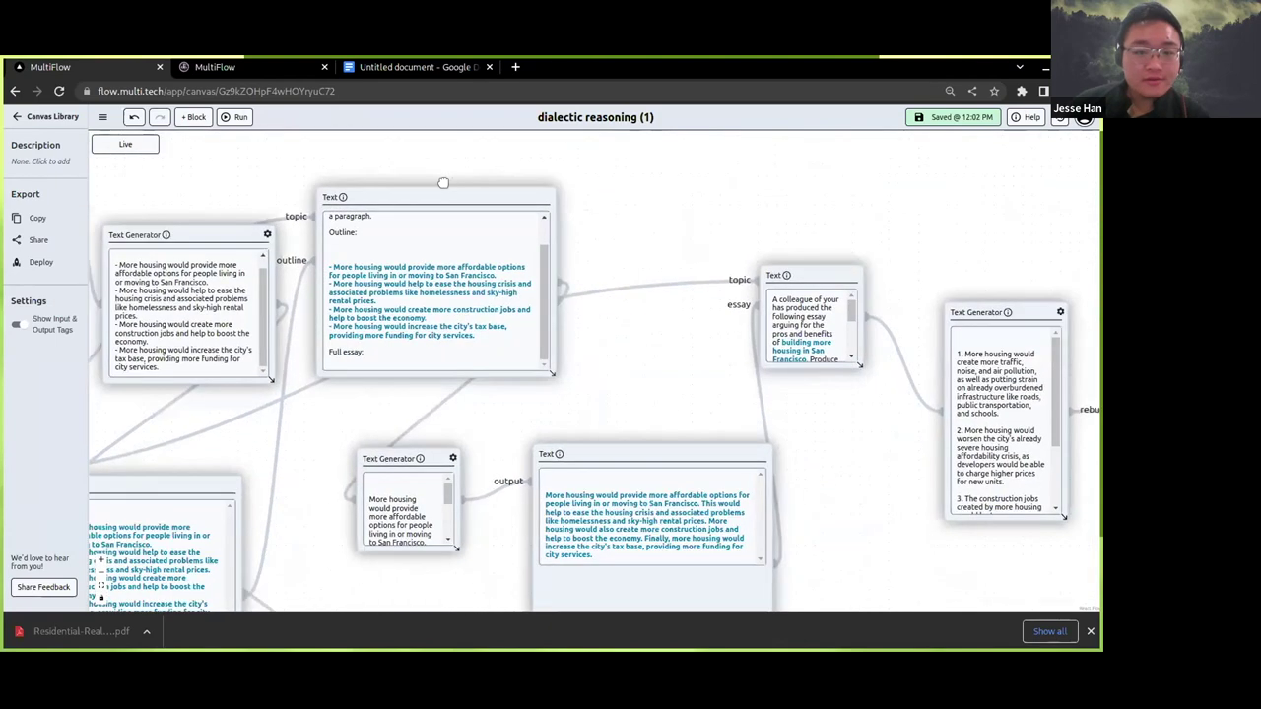
Shift the essay prompt block aside and enlarge the Text Generator that writes the pro-housing essay to read its whole output
{"action": "scroll", "coordinate": [443, 183], "scroll_direction": "right", "scroll_amount": 3}
{"action": "scroll", "coordinate": [444, 183], "scroll_direction": "down", "scroll_amount": 1}
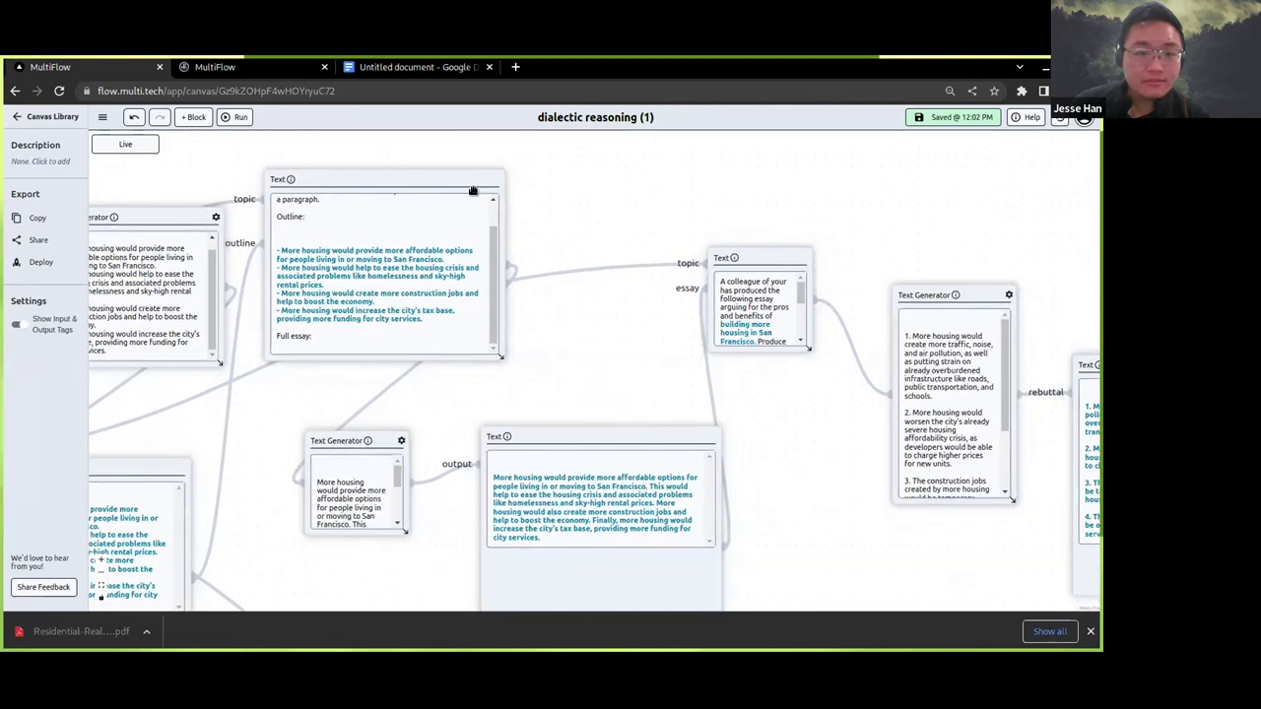
{"action": "left_click_drag", "start_coordinate": [473, 190], "coordinate": [446, 184]}
{"action": "left_click_drag", "start_coordinate": [357, 442], "coordinate": [357, 448]}
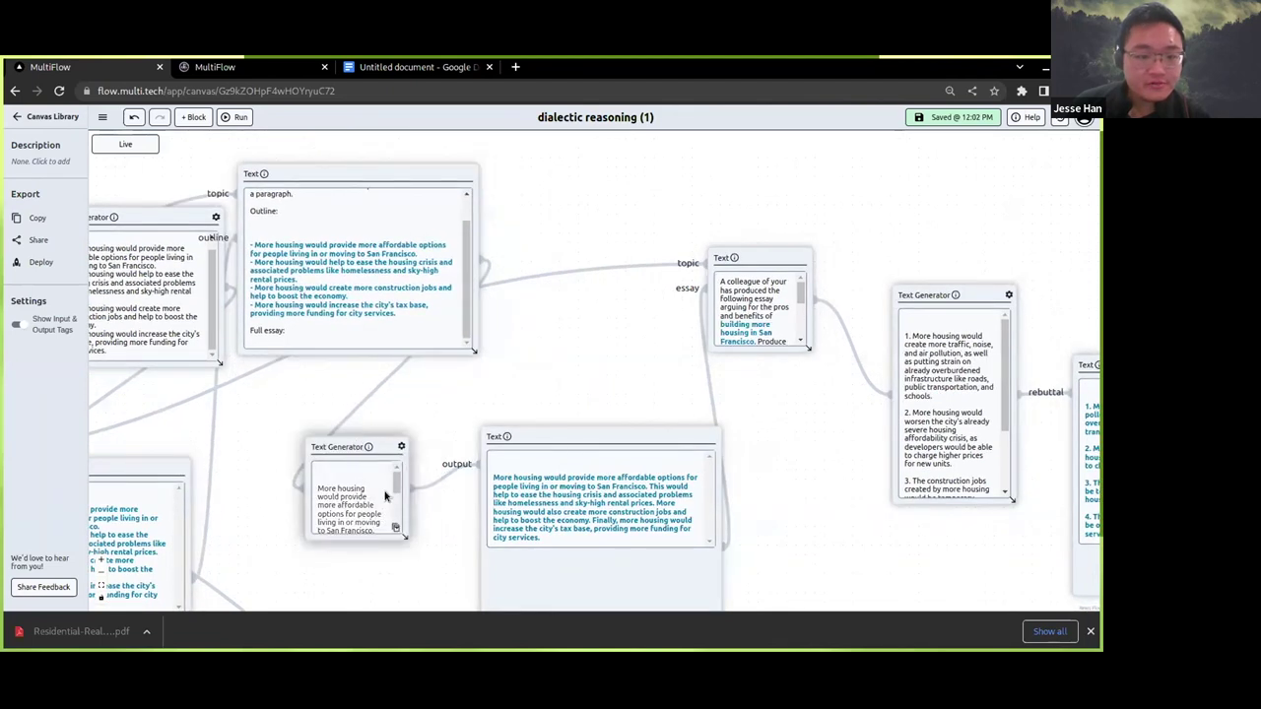
{"action": "left_click_drag", "start_coordinate": [402, 533], "coordinate": [424, 629]}
{"action": "scroll", "coordinate": [493, 389], "scroll_direction": "down", "scroll_amount": 5}
{"action": "scroll", "coordinate": [493, 389], "scroll_direction": "left", "scroll_amount": 3}
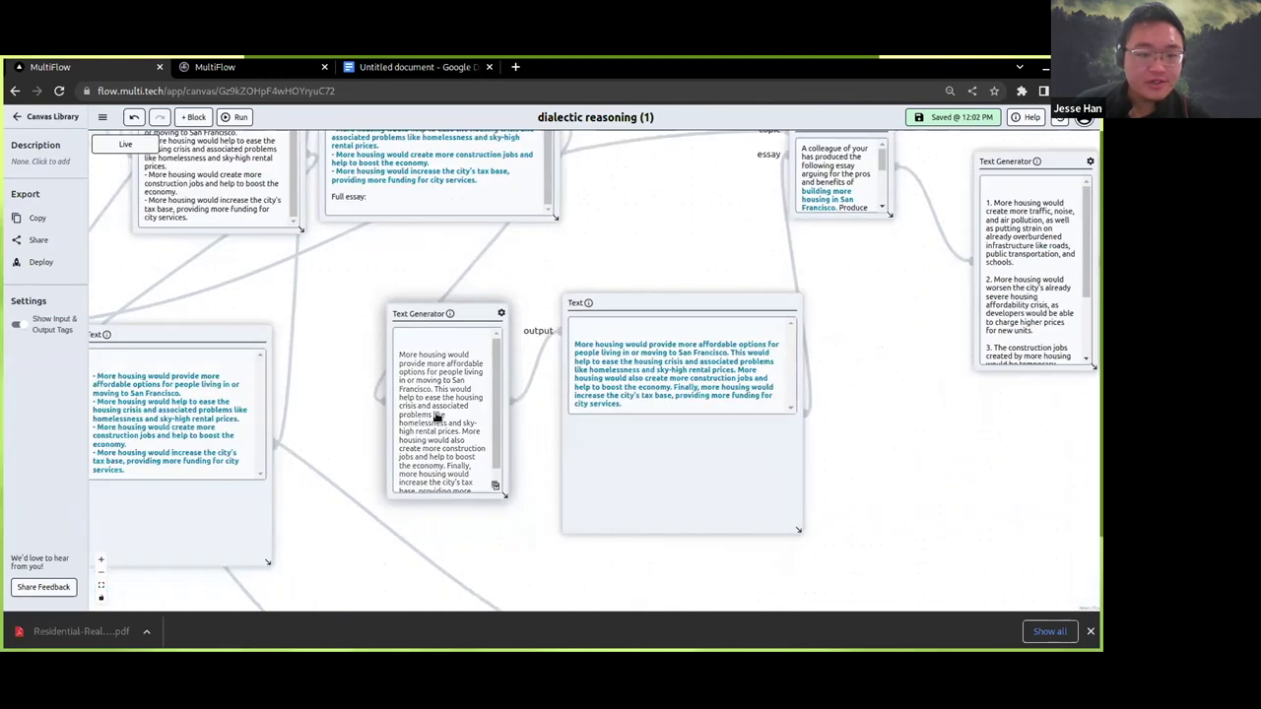
{"action": "scroll", "coordinate": [471, 424], "scroll_direction": "down", "scroll_amount": 3}
{"action": "scroll", "coordinate": [653, 259], "scroll_direction": "up", "scroll_amount": 2}
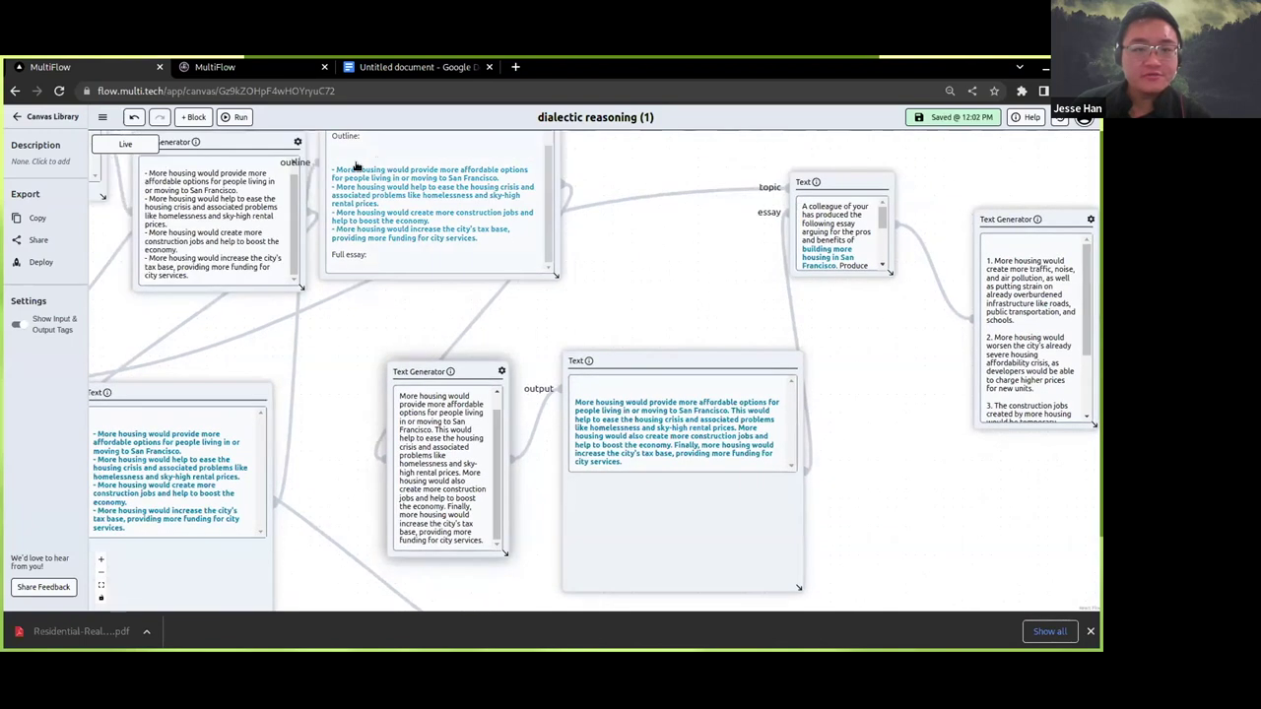
Enlarge the Text block with the rebuttal prompt and read the point-by-point rebuttal through to its output Text block
{"action": "scroll", "coordinate": [714, 313], "scroll_direction": "right", "scroll_amount": 4}
{"action": "scroll", "coordinate": [714, 313], "scroll_direction": "up", "scroll_amount": 1}
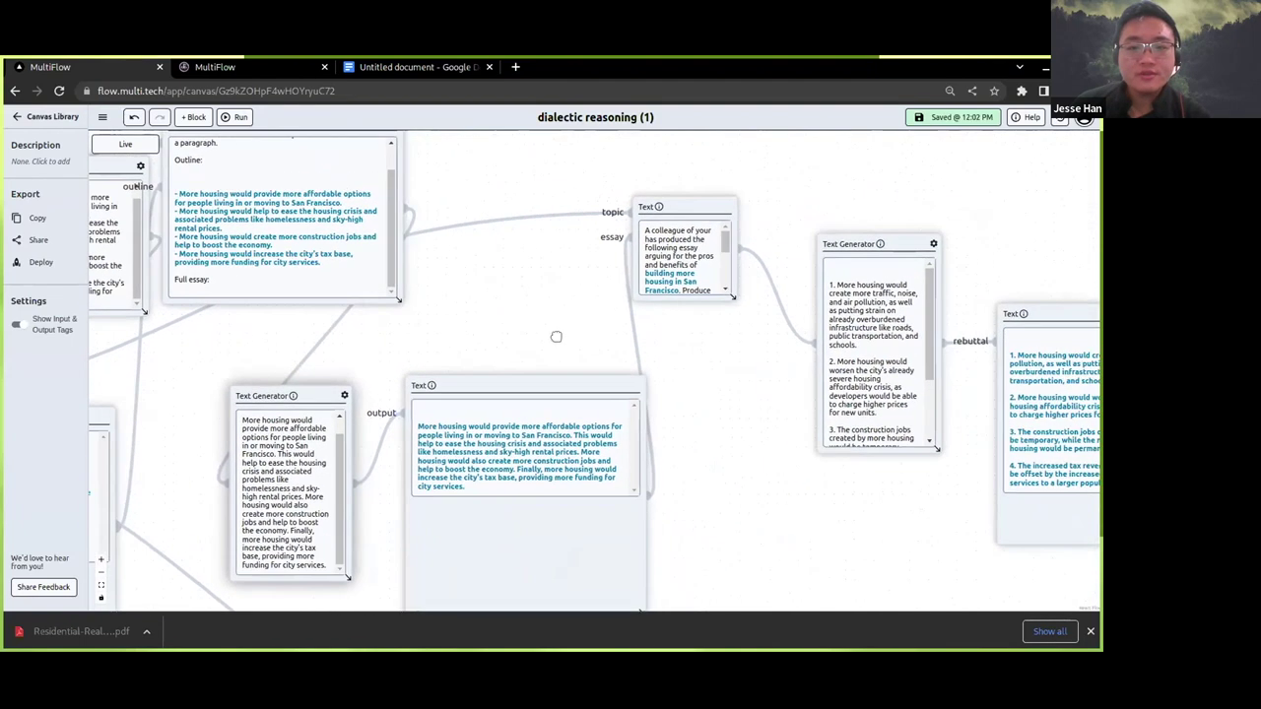
{"action": "left_click_drag", "start_coordinate": [722, 295], "coordinate": [788, 397]}
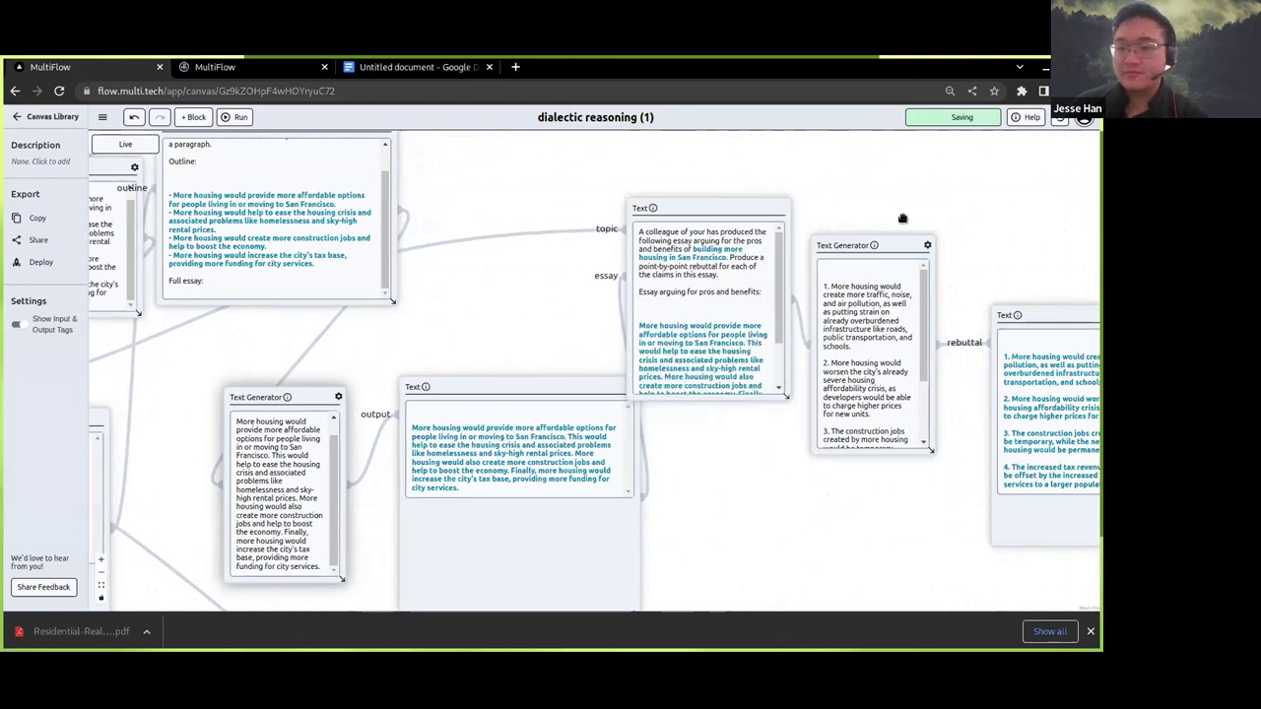
{"action": "left_click_drag", "start_coordinate": [899, 214], "coordinate": [678, 201]}
{"action": "scroll", "coordinate": [676, 281], "scroll_direction": "down", "scroll_amount": 3}
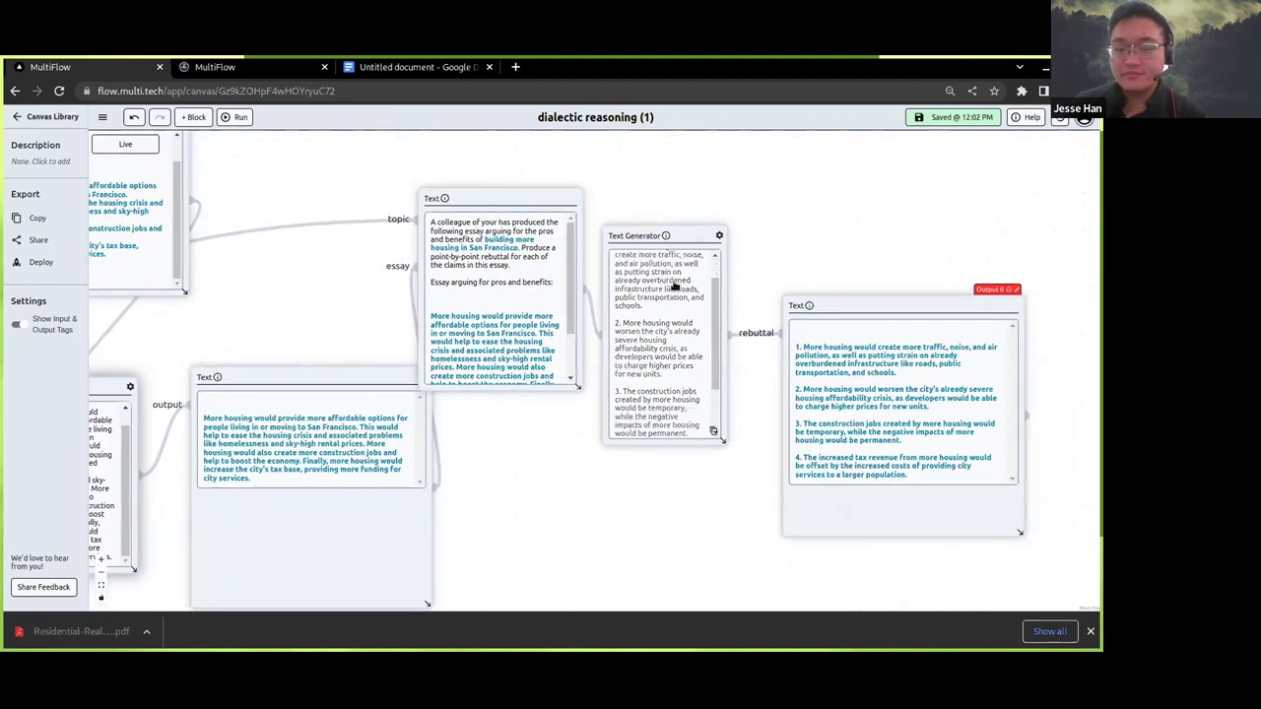
{"action": "left_click_drag", "start_coordinate": [815, 225], "coordinate": [701, 218]}
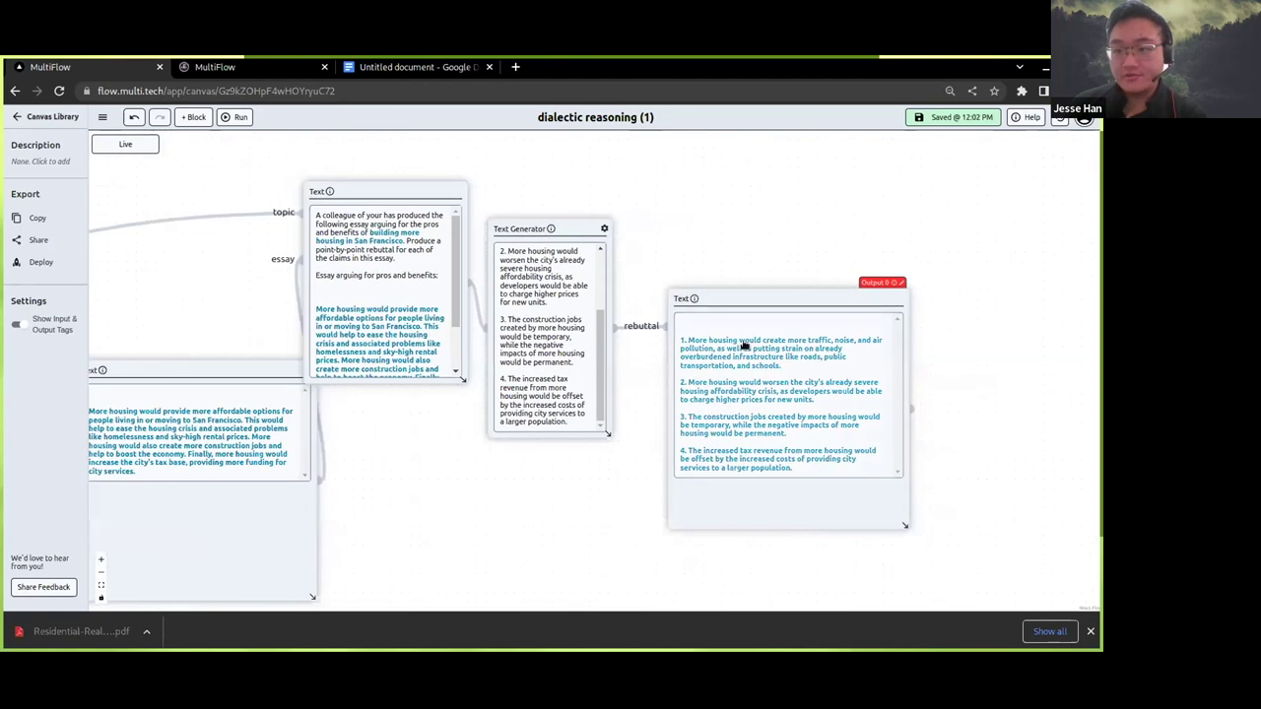
{"action": "scroll", "coordinate": [892, 562], "scroll_direction": "up", "scroll_amount": 3}
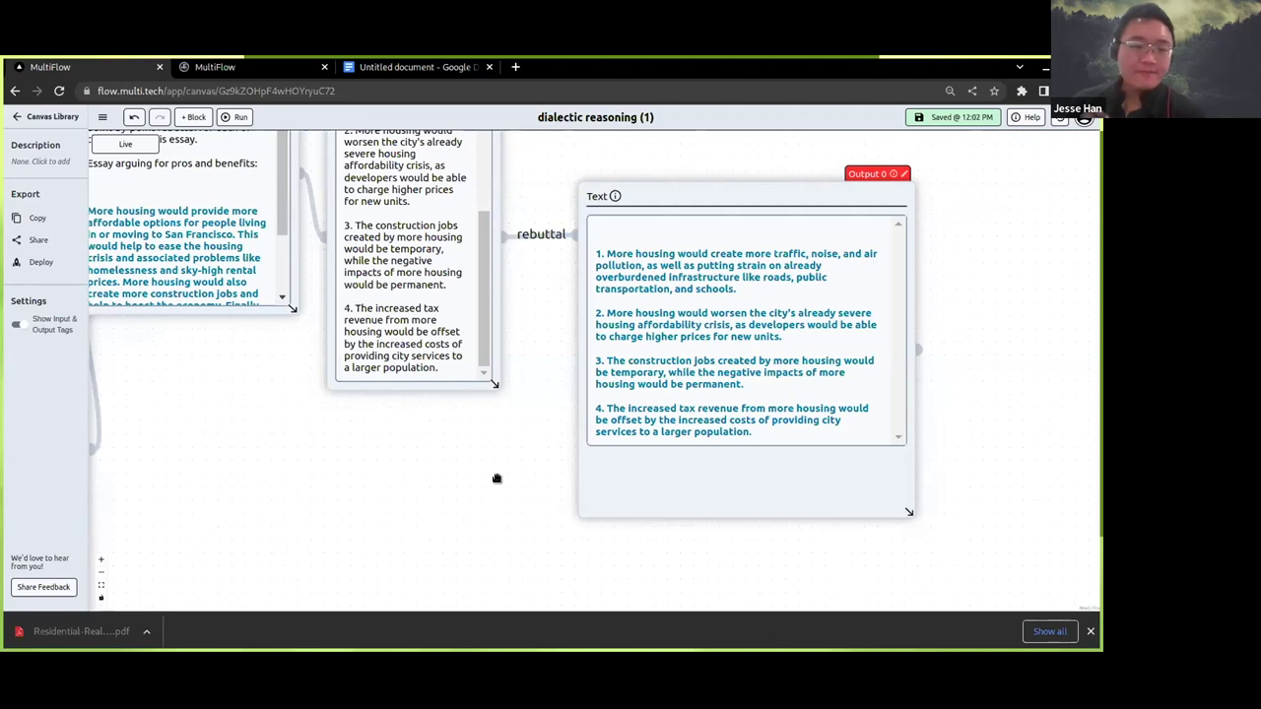
Review the whole pros branch, from the topic input through the outline and essay to the rebuttal output
{"action": "scroll", "coordinate": [424, 463], "scroll_direction": "down", "scroll_amount": 5}
{"action": "scroll", "coordinate": [788, 523], "scroll_direction": "down", "scroll_amount": 3}
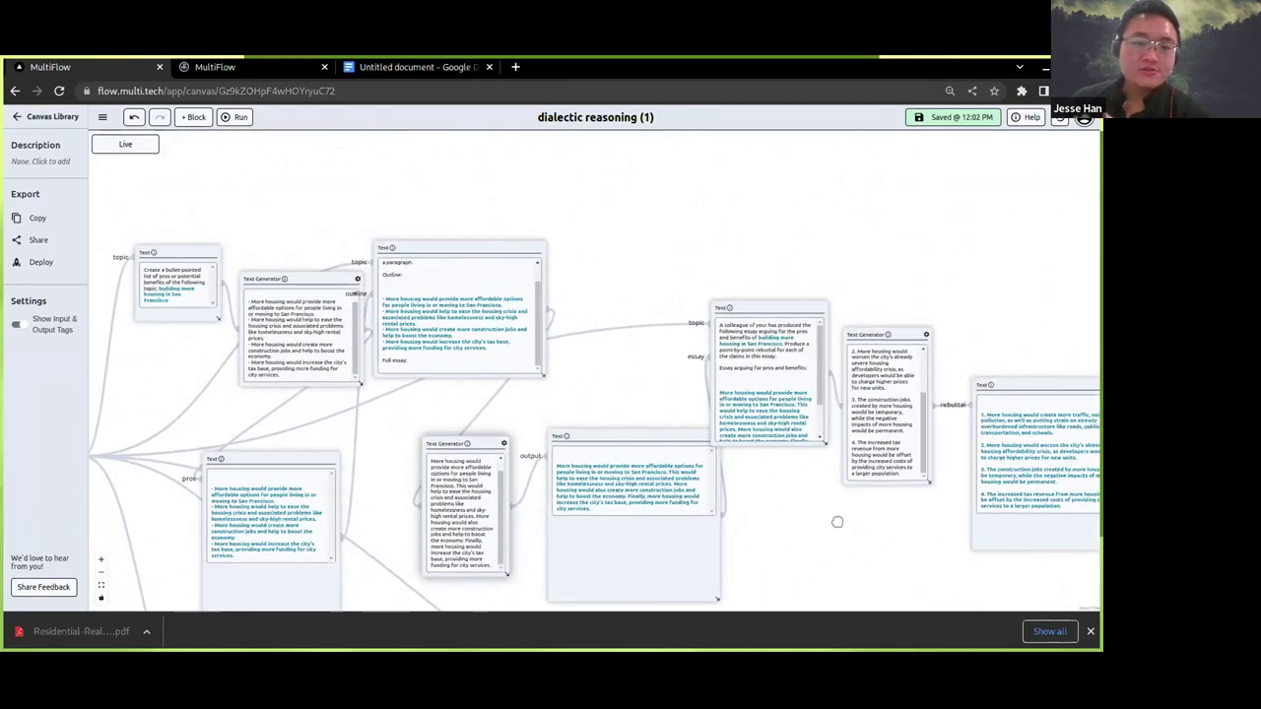
{"action": "scroll", "coordinate": [836, 521], "scroll_direction": "up", "scroll_amount": 4}
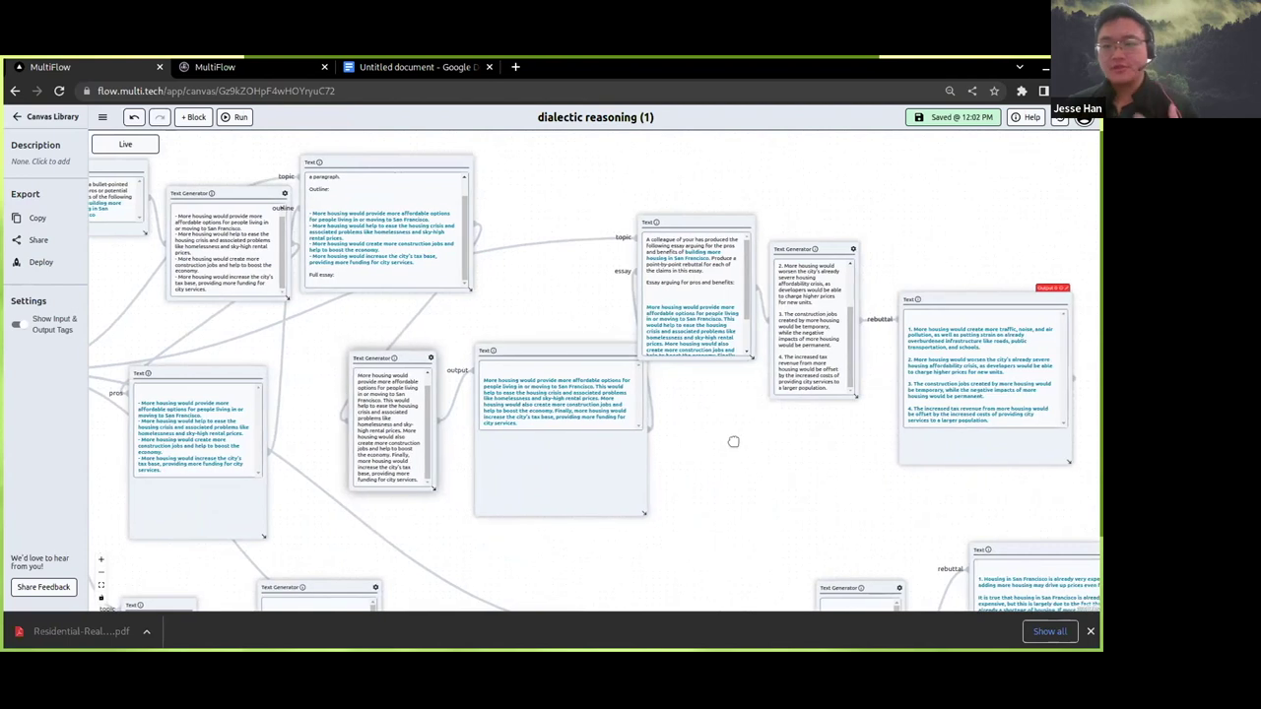
{"action": "scroll", "coordinate": [777, 443], "scroll_direction": "left", "scroll_amount": 5}
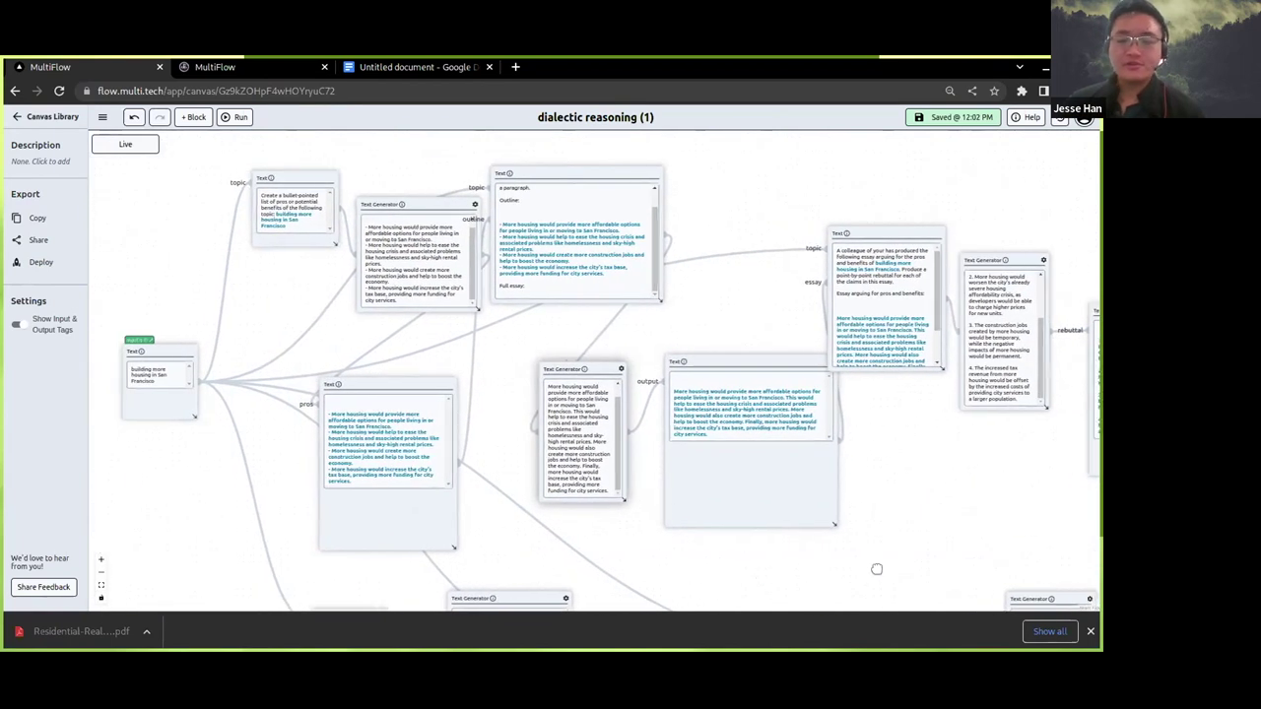
{"action": "scroll", "coordinate": [877, 569], "scroll_direction": "left", "scroll_amount": 3}
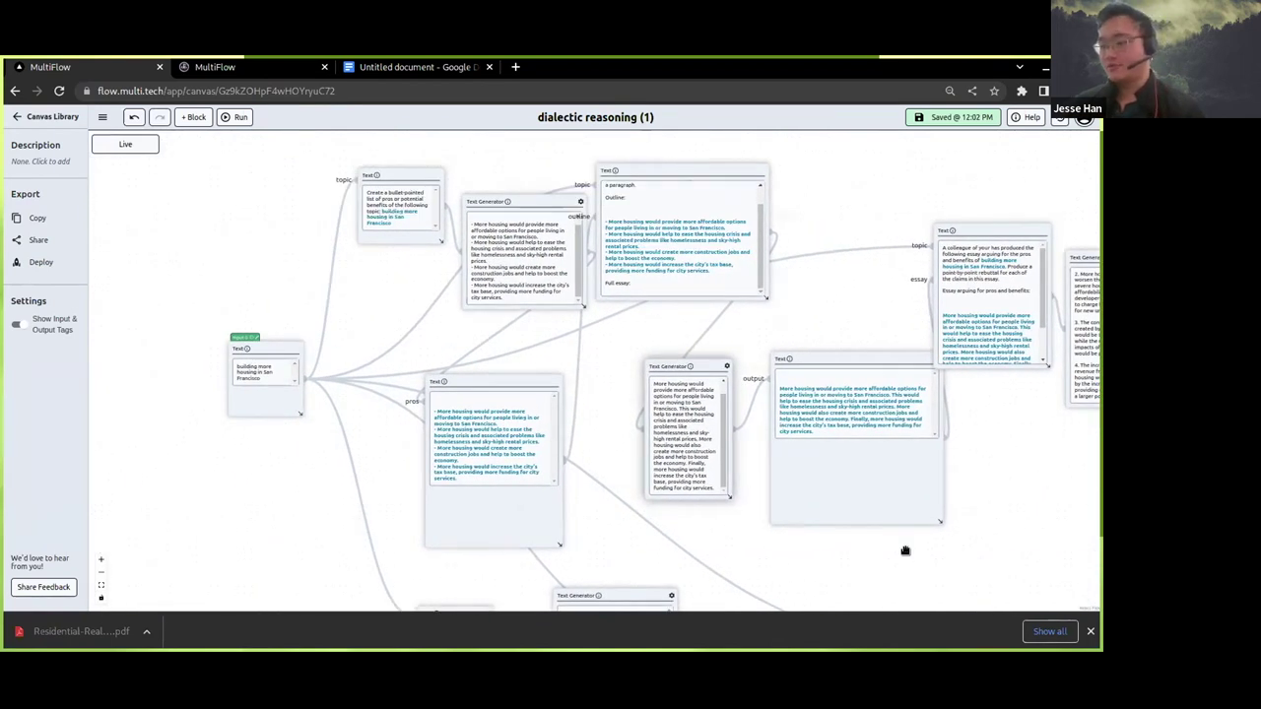
{"action": "scroll", "coordinate": [841, 538], "scroll_direction": "right", "scroll_amount": 5}
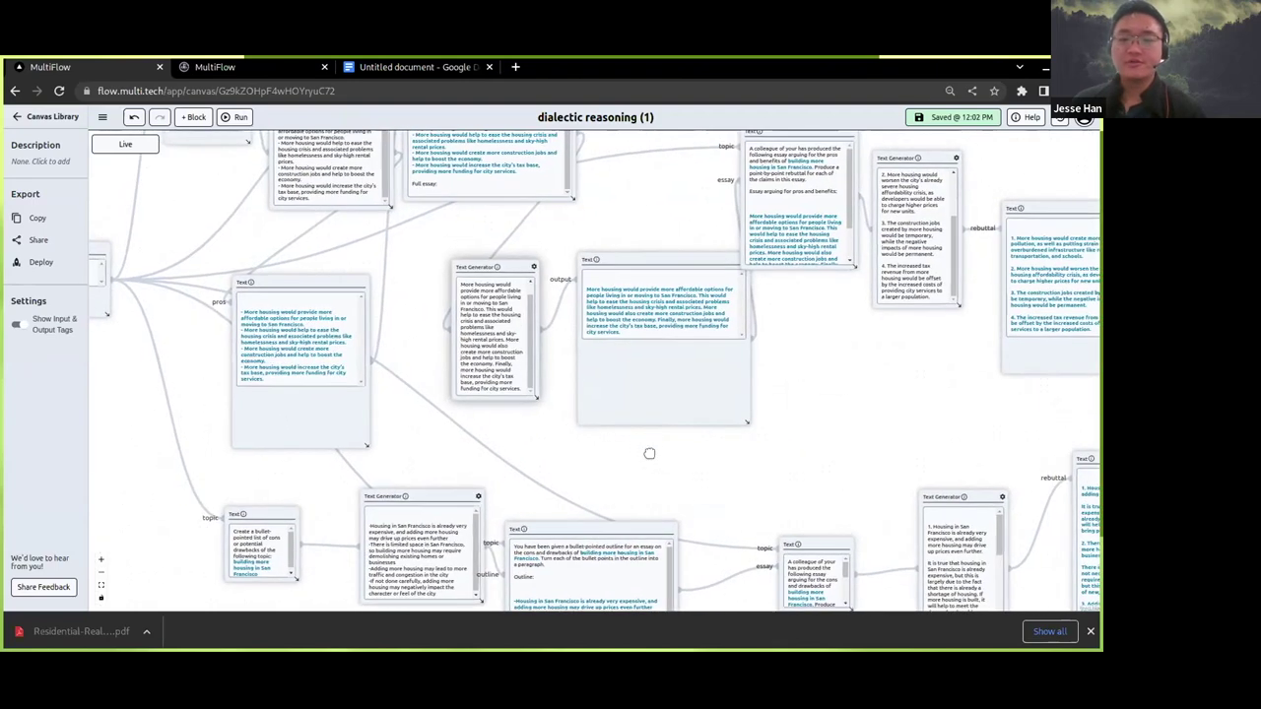
{"action": "scroll", "coordinate": [600, 503], "scroll_direction": "down", "scroll_amount": 3}
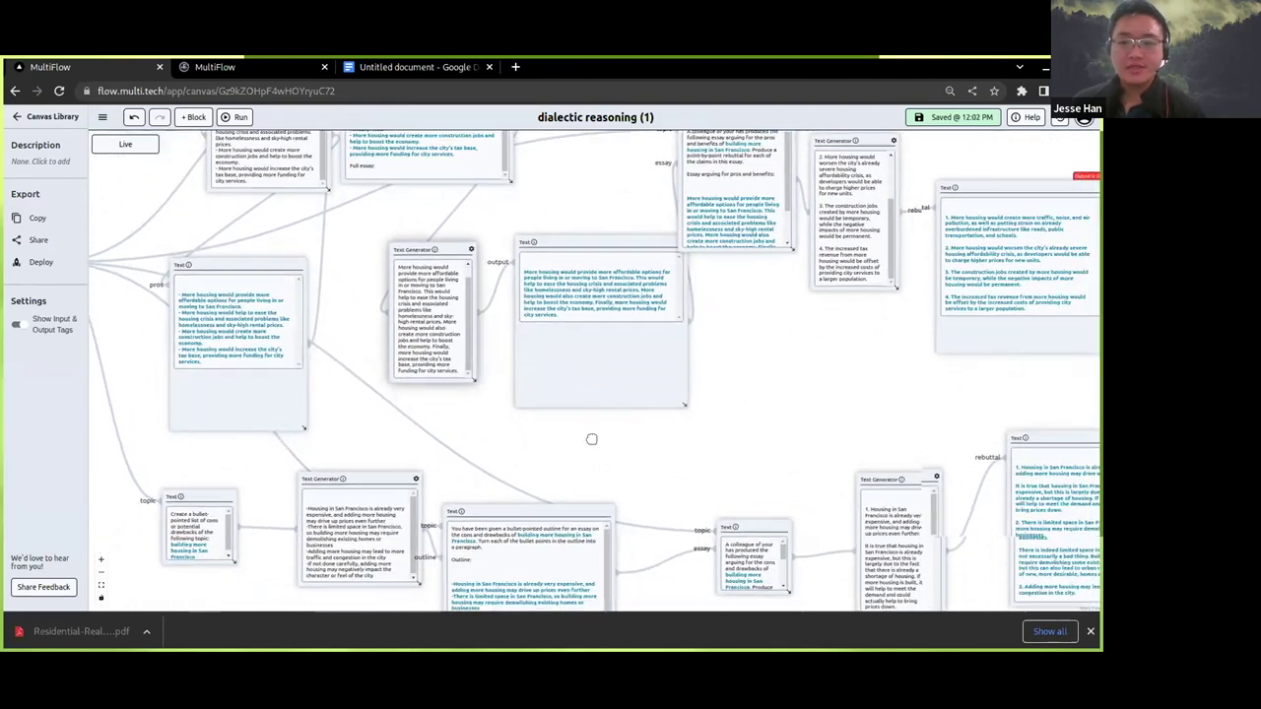
Follow the parallel cons branch from its bullet-pointed list of drawbacks through the outline and essay prompt to its rebuttal output
{"action": "left_click_drag", "start_coordinate": [611, 464], "coordinate": [583, 271]}
{"action": "left_click_drag", "start_coordinate": [735, 318], "coordinate": [1072, 361]}
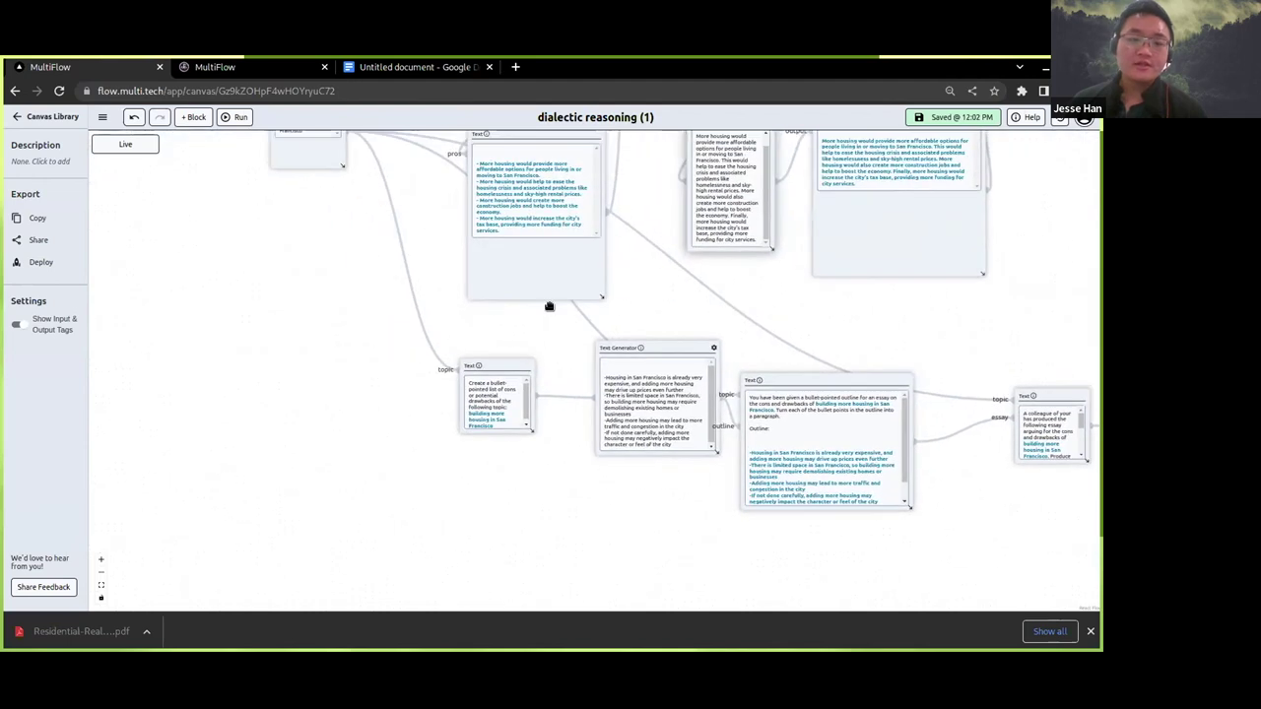
{"action": "scroll", "coordinate": [647, 307], "scroll_direction": "up", "scroll_amount": 5}
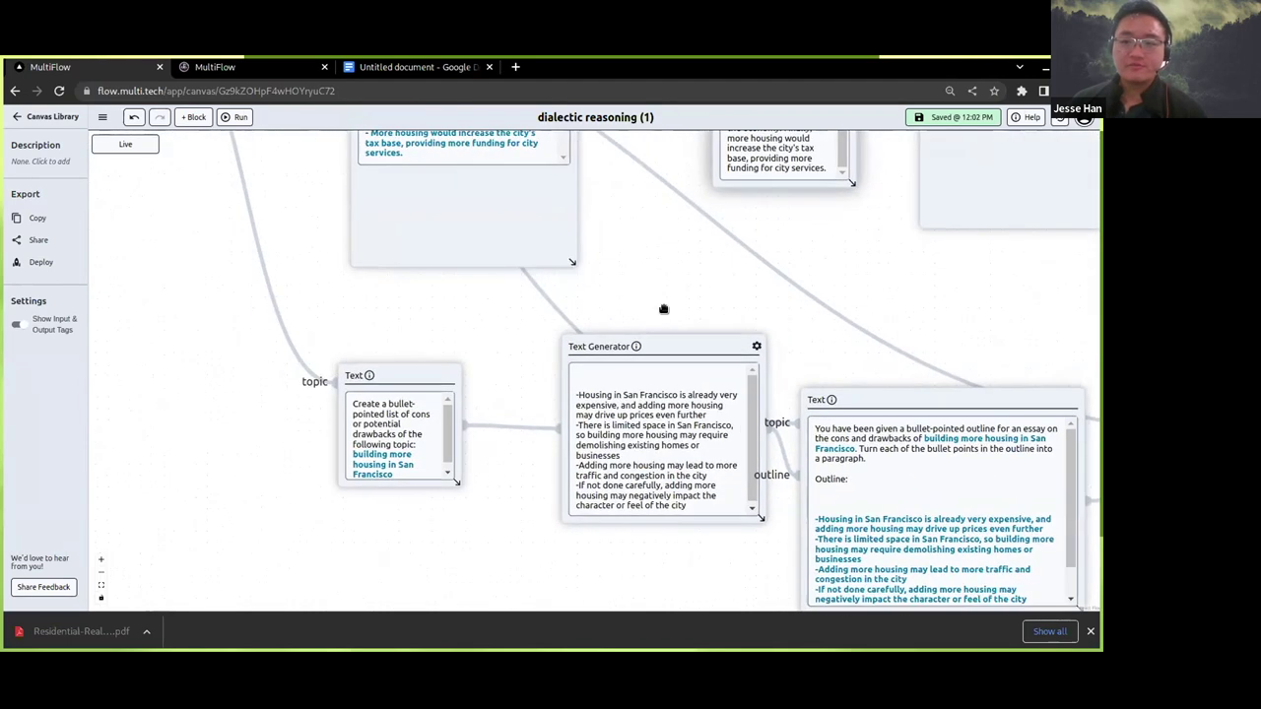
{"action": "scroll", "coordinate": [663, 309], "scroll_direction": "up", "scroll_amount": 2}
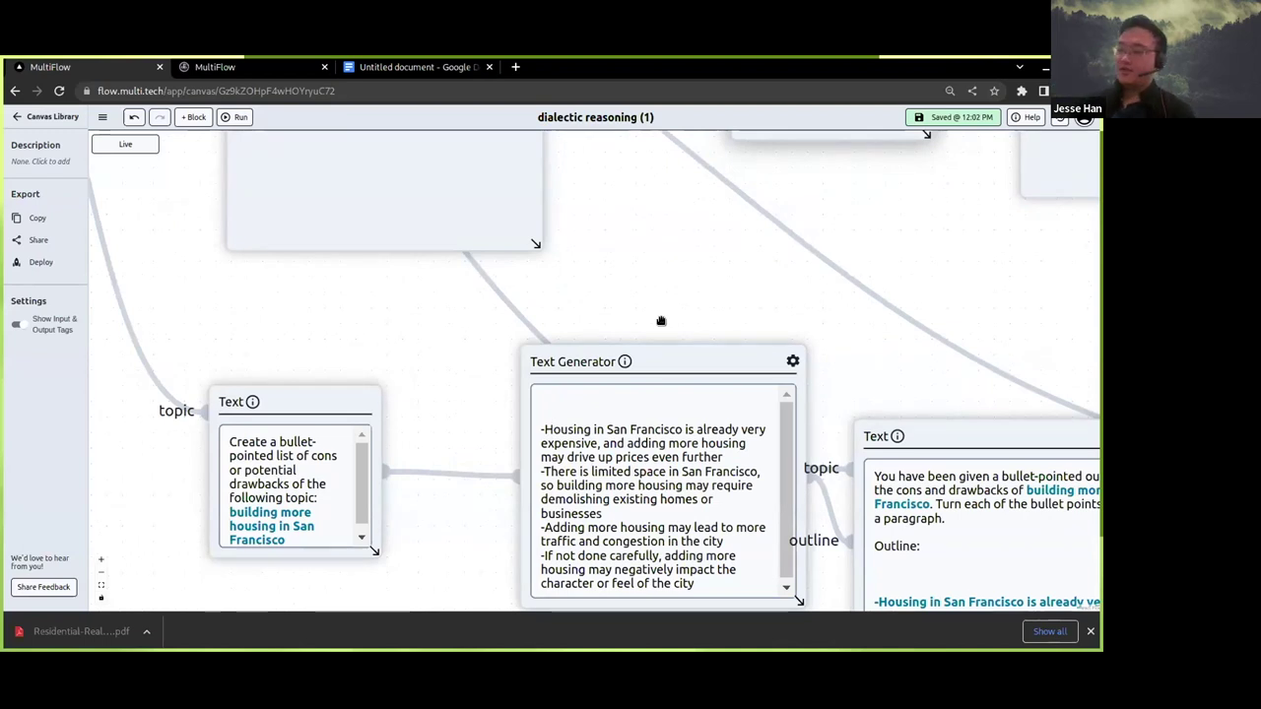
{"action": "left_click_drag", "start_coordinate": [662, 320], "coordinate": [91, 458]}
{"action": "scroll", "coordinate": [689, 379], "scroll_direction": "down", "scroll_amount": 2}
{"action": "left_click_drag", "start_coordinate": [1034, 514], "coordinate": [335, 270]}
{"action": "left_click_drag", "start_coordinate": [509, 199], "coordinate": [205, 469]}
{"action": "scroll", "coordinate": [428, 346], "scroll_direction": "down", "scroll_amount": 3}
{"action": "left_click_drag", "start_coordinate": [684, 335], "coordinate": [821, 363]}
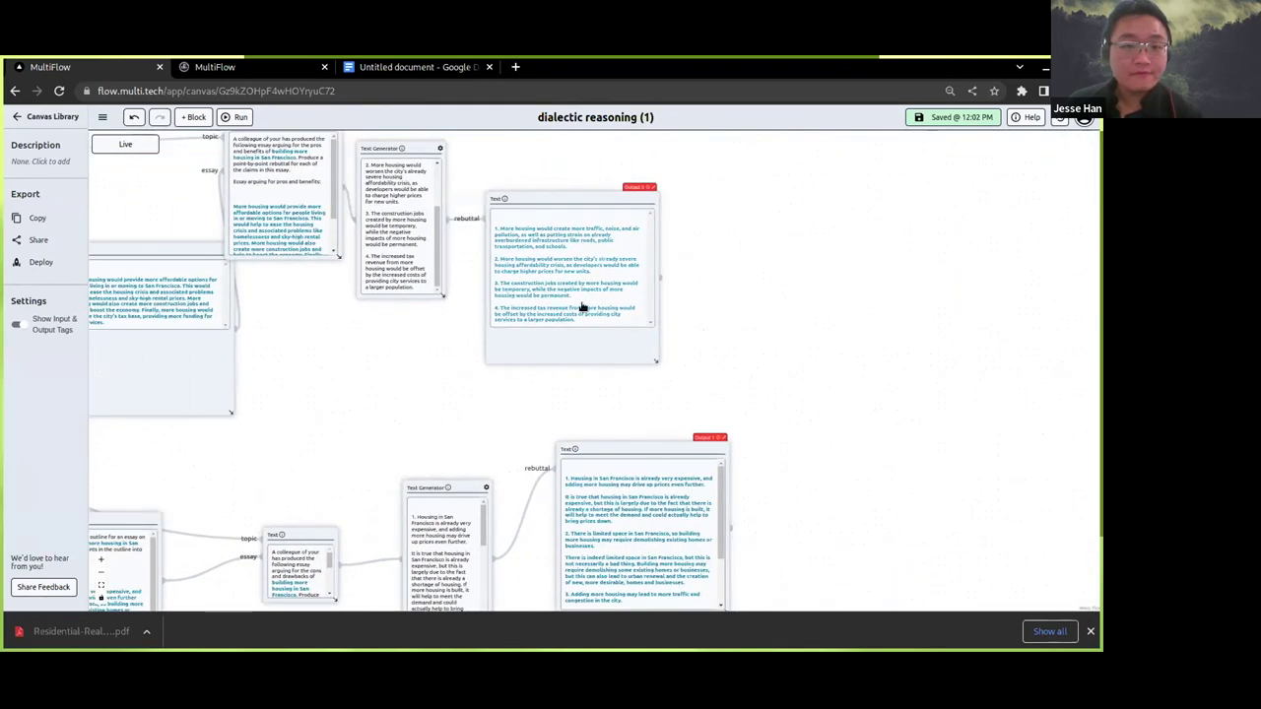
Move the two rebuttal output Text blocks so they line up one above the other with free canvas beside them
{"action": "left_click_drag", "start_coordinate": [587, 203], "coordinate": [712, 206]}
{"action": "scroll", "coordinate": [537, 370], "scroll_direction": "up", "scroll_amount": 5}
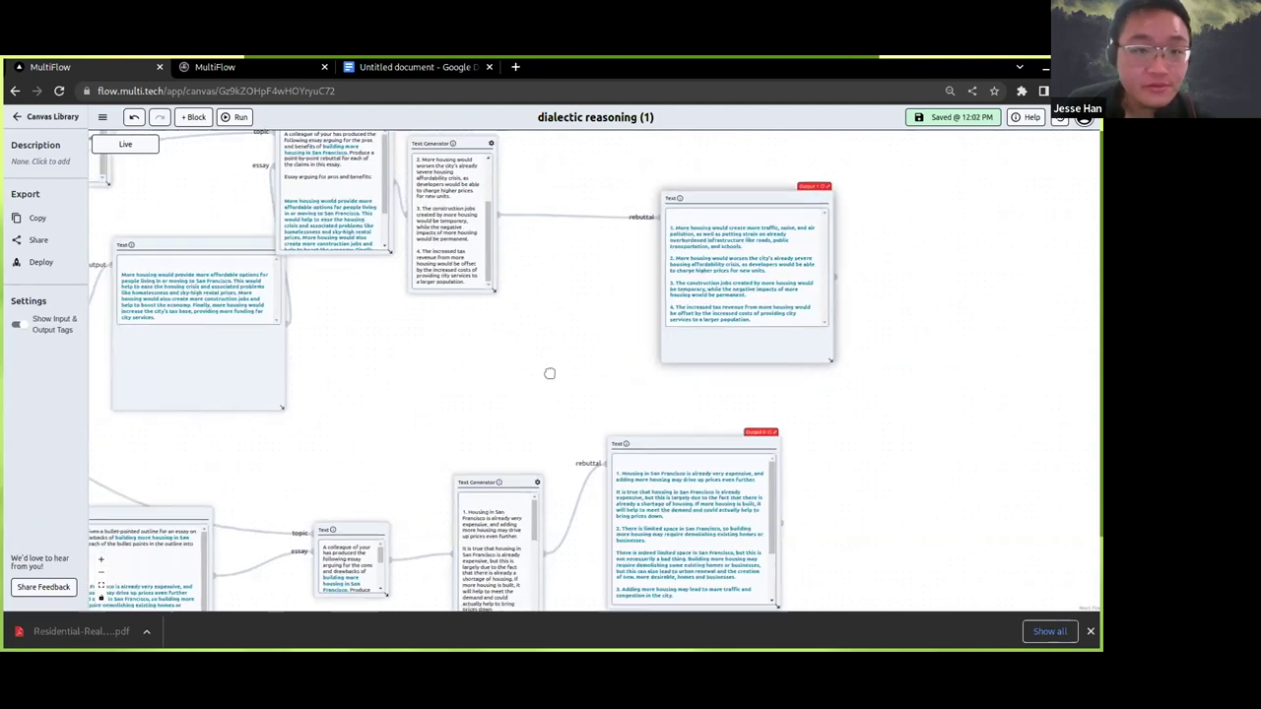
{"action": "left_click_drag", "start_coordinate": [523, 326], "coordinate": [343, 429]}
{"action": "left_click_drag", "start_coordinate": [870, 476], "coordinate": [670, 456]}
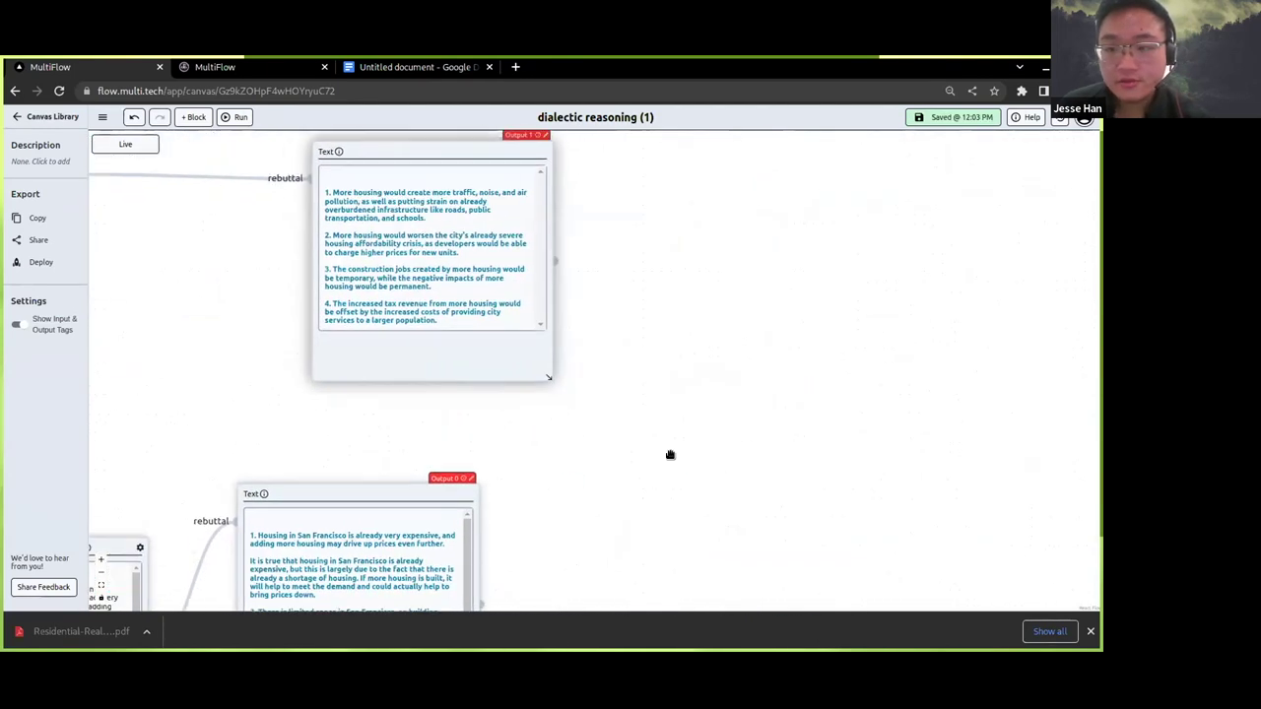
{"action": "left_click_drag", "start_coordinate": [364, 489], "coordinate": [427, 428]}
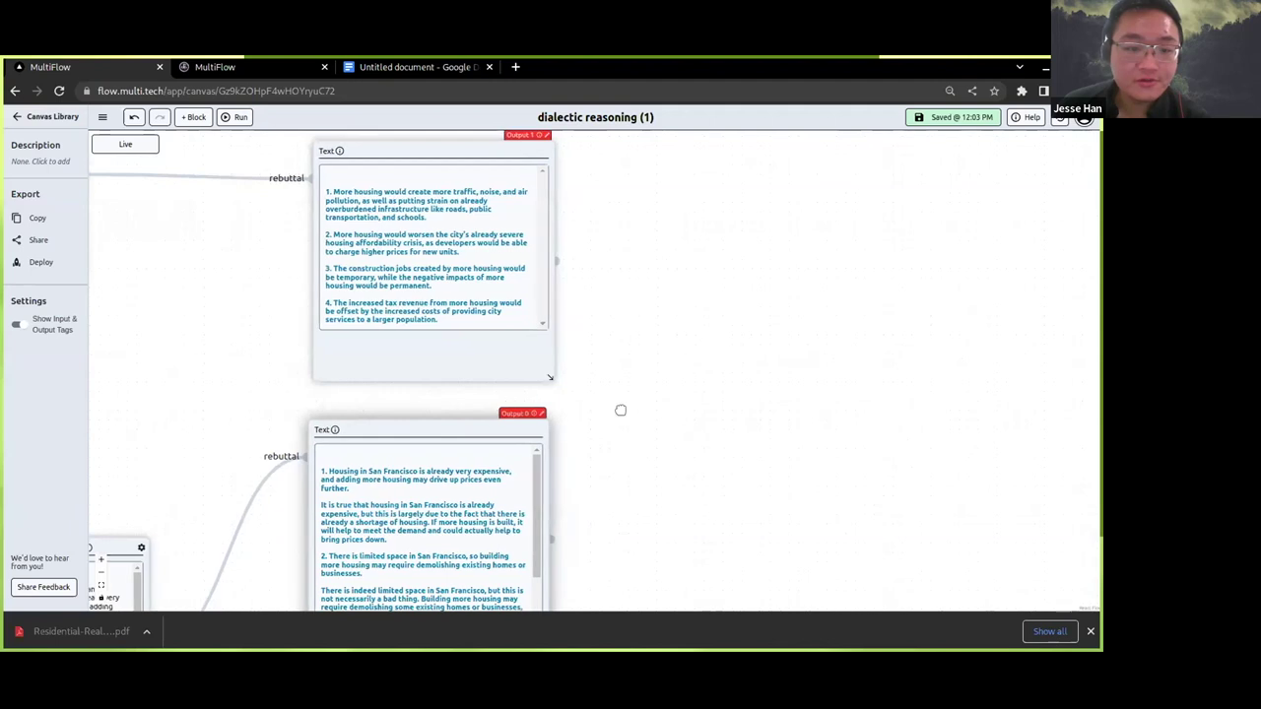
{"action": "scroll", "coordinate": [624, 422], "scroll_direction": "down", "scroll_amount": 3}
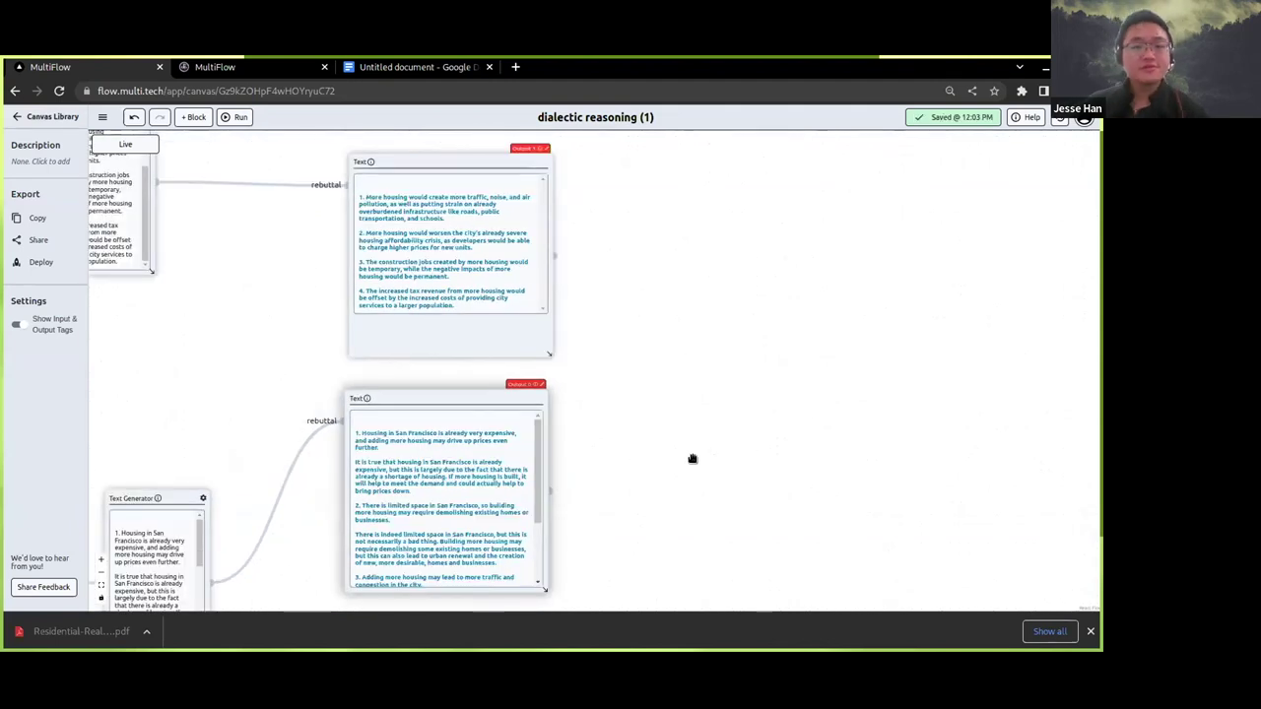
Add a new Text block in the free area beside the two rebuttal outputs and open its template for editing
{"action": "left_click", "coordinate": [195, 117]}
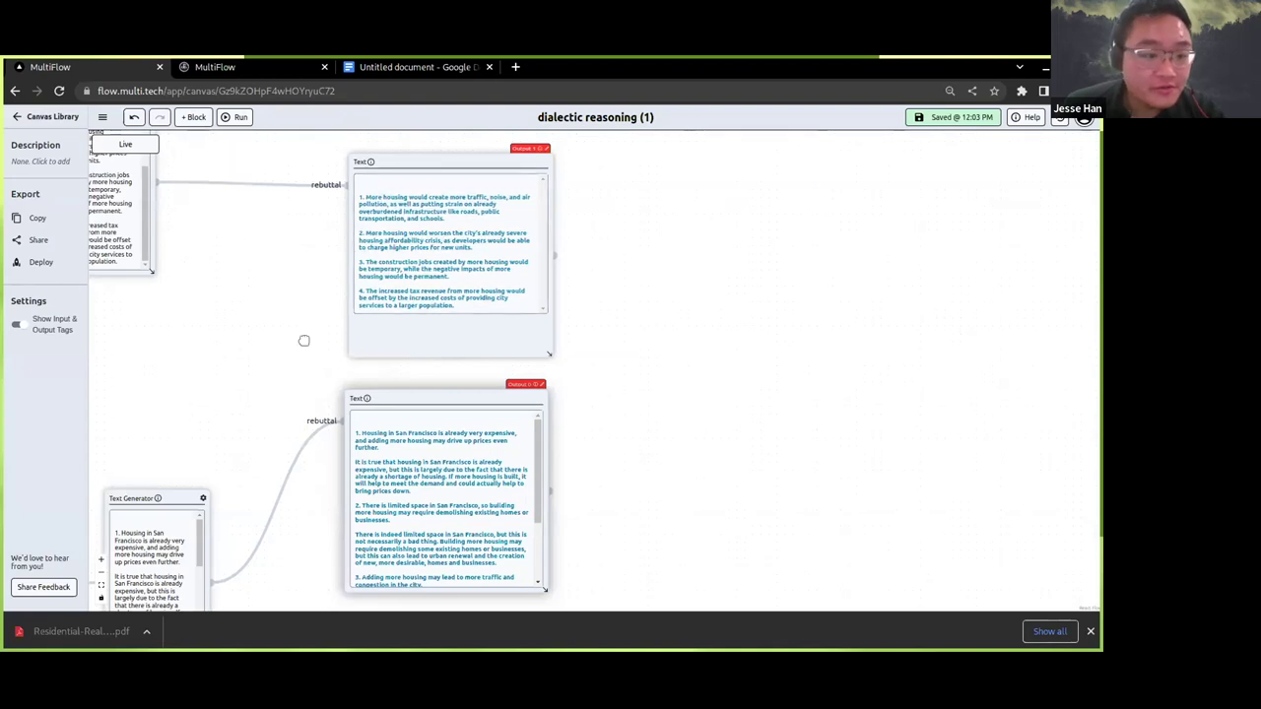
{"action": "left_click_drag", "start_coordinate": [305, 341], "coordinate": [324, 344]}
{"action": "left_click", "coordinate": [195, 118]}
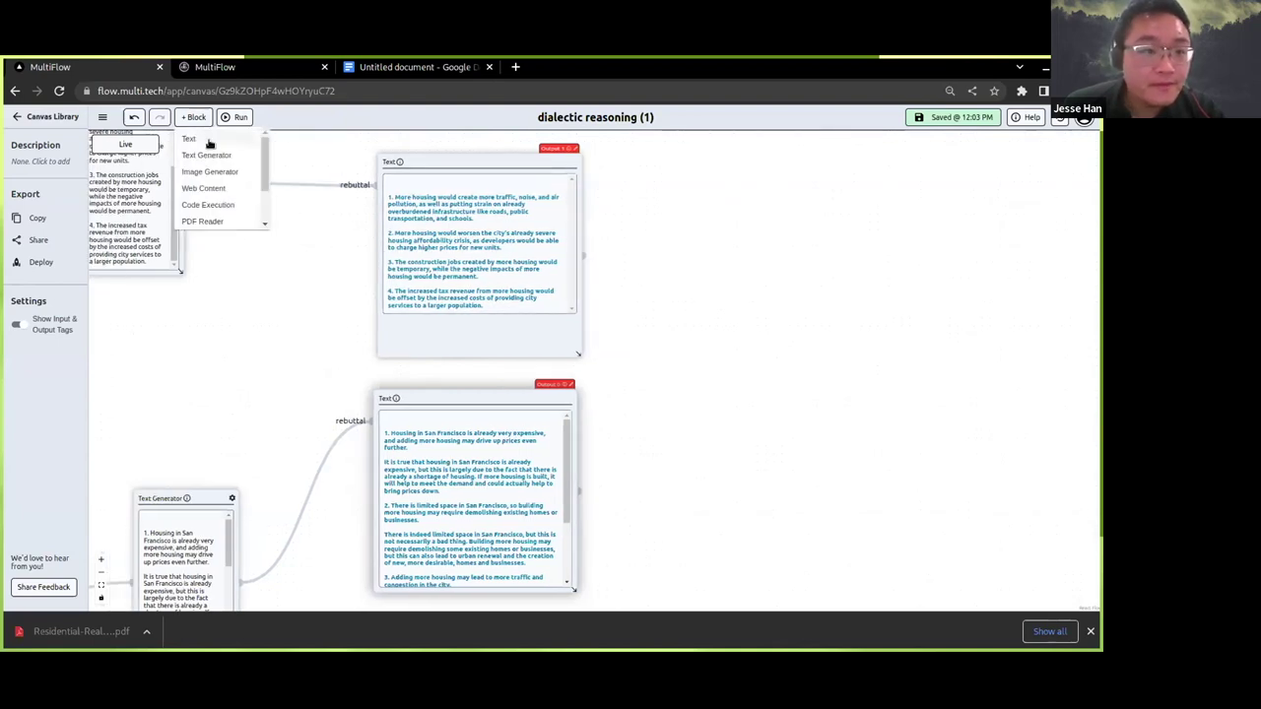
{"action": "left_click", "coordinate": [207, 139]}
{"action": "left_click_drag", "start_coordinate": [748, 254], "coordinate": [757, 285]}
{"action": "left_click_drag", "start_coordinate": [654, 382], "coordinate": [794, 304]}
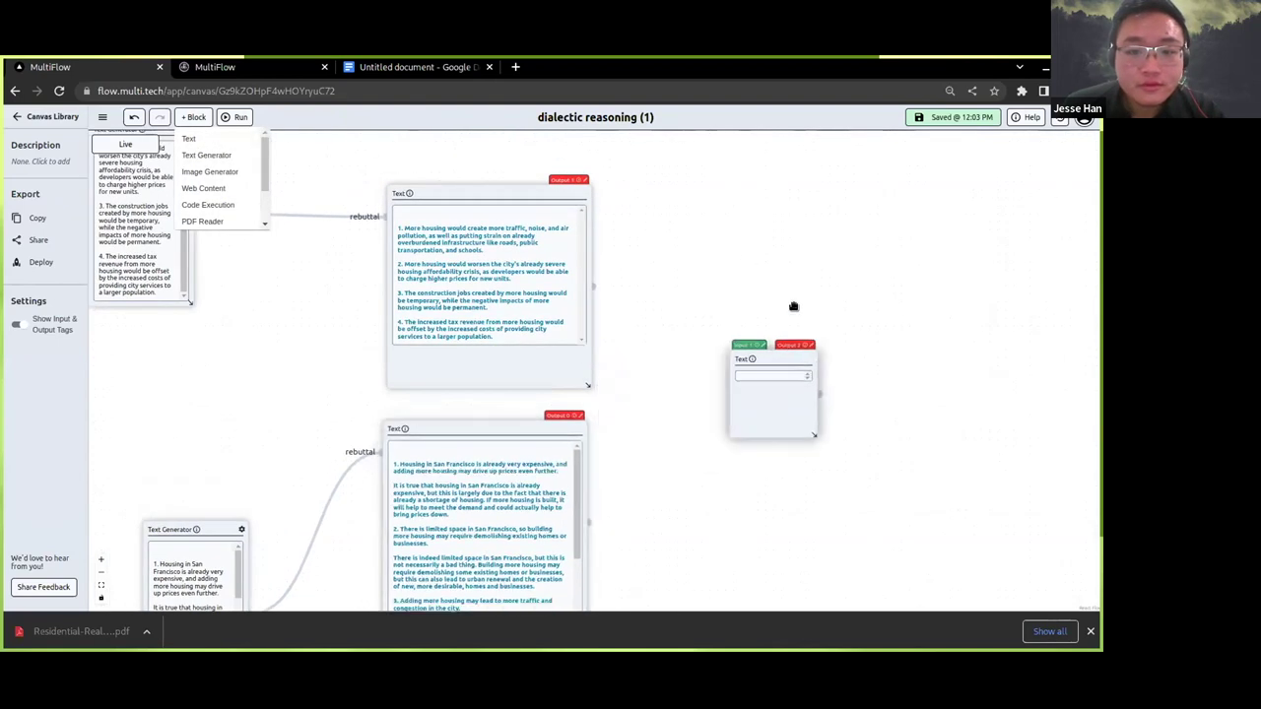
{"action": "left_click", "coordinate": [786, 331]}
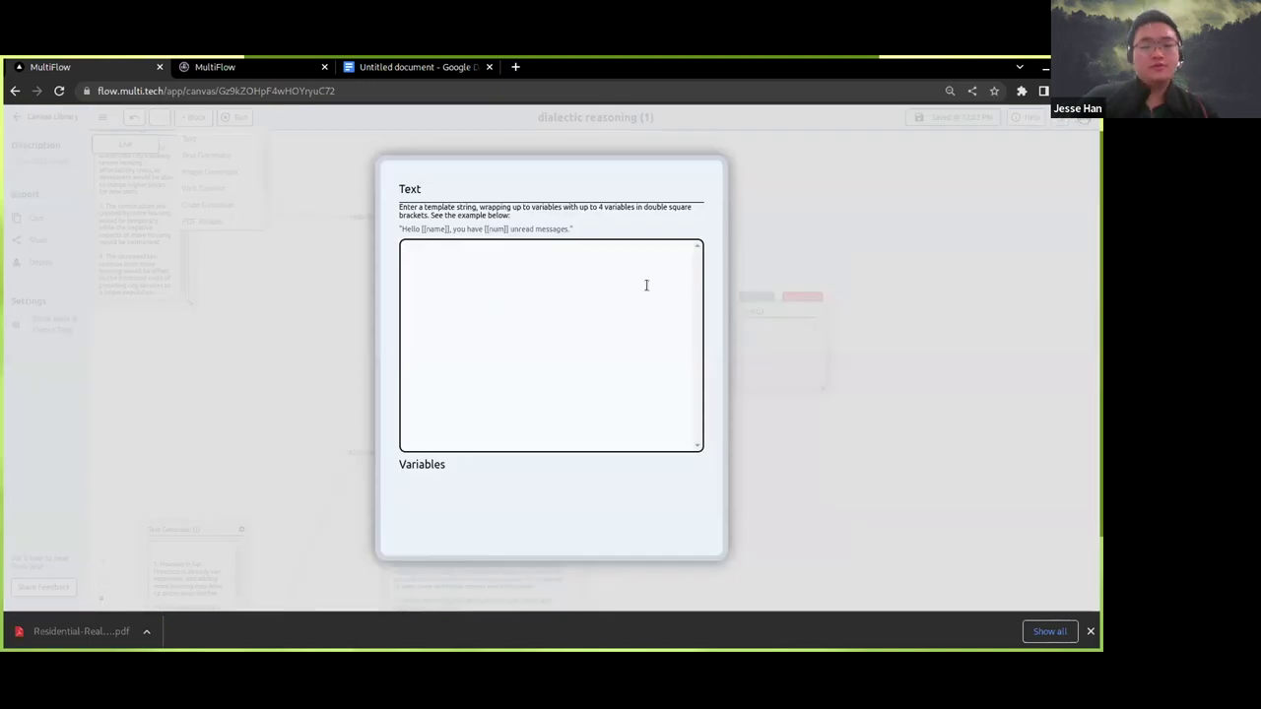
Start the template with the variables [[rebuttal_1]] and [[rebuttal_2]] on separate lines above the words "The above"
{"action": "type", "text": "You"}
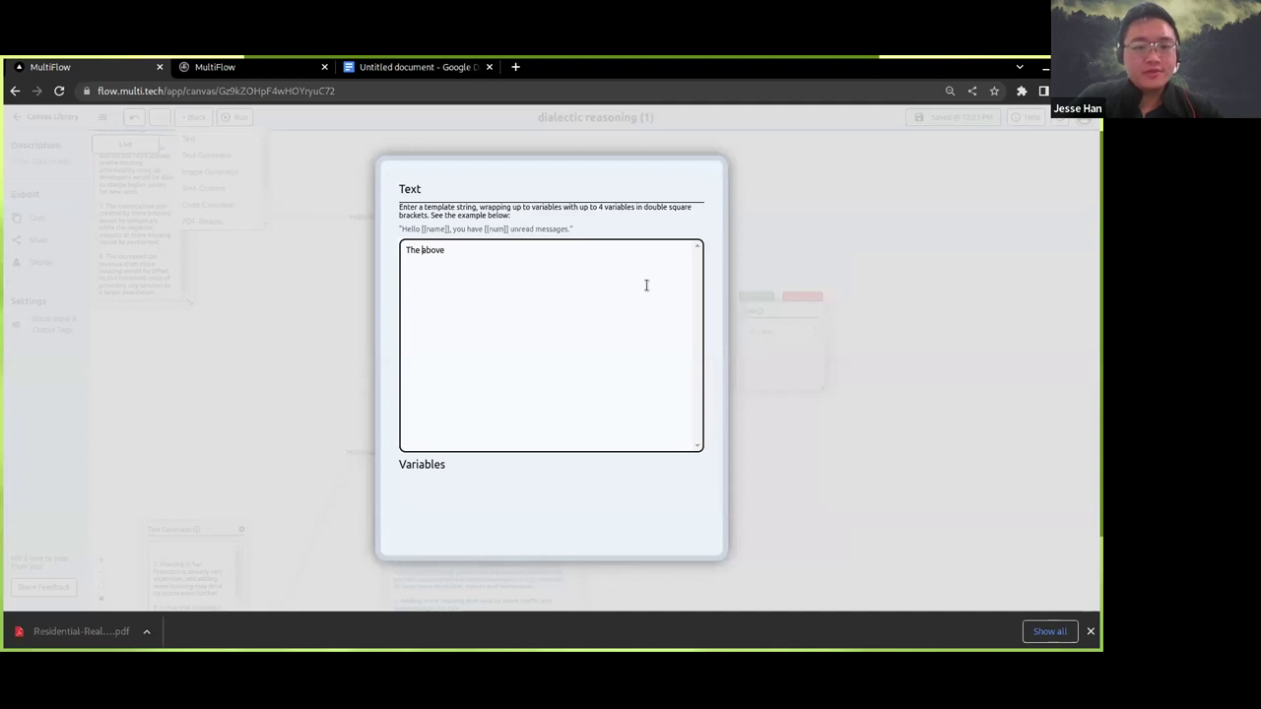
{"action": "key", "text": "Return"}
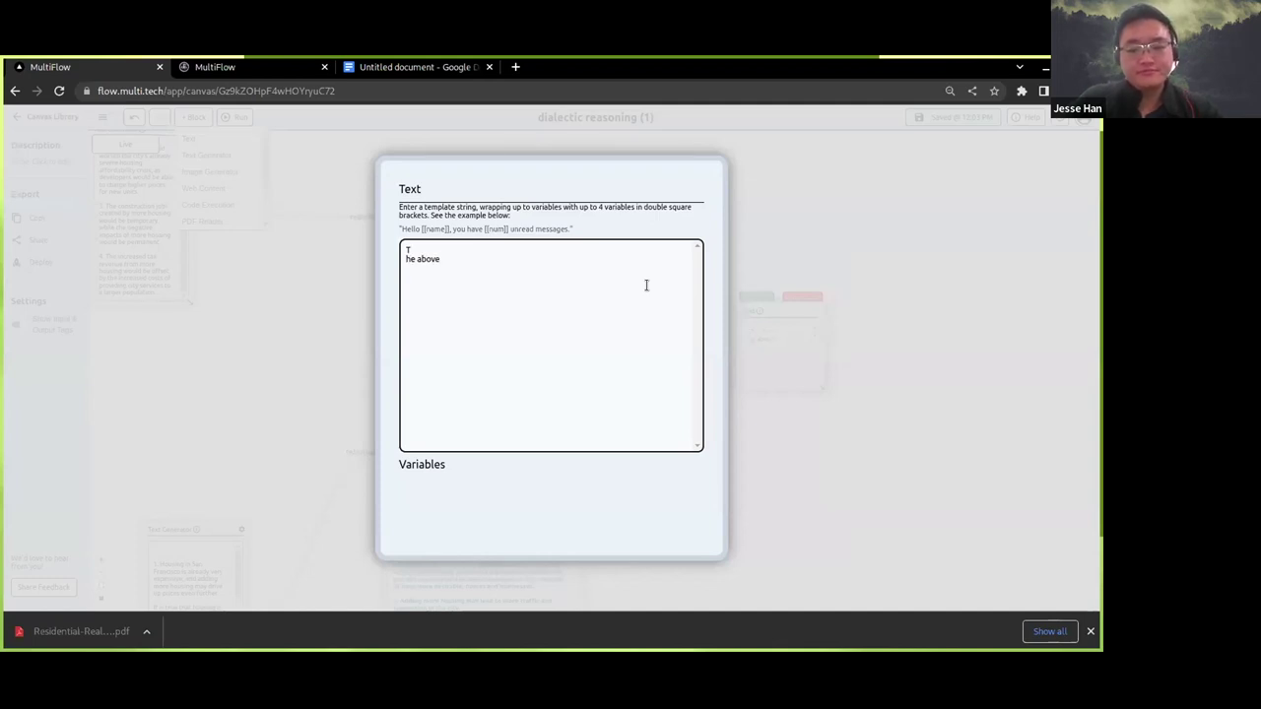
{"action": "key", "text": "BackSpace"}
{"action": "key", "text": "Left"}
{"action": "key", "text": "Return"}
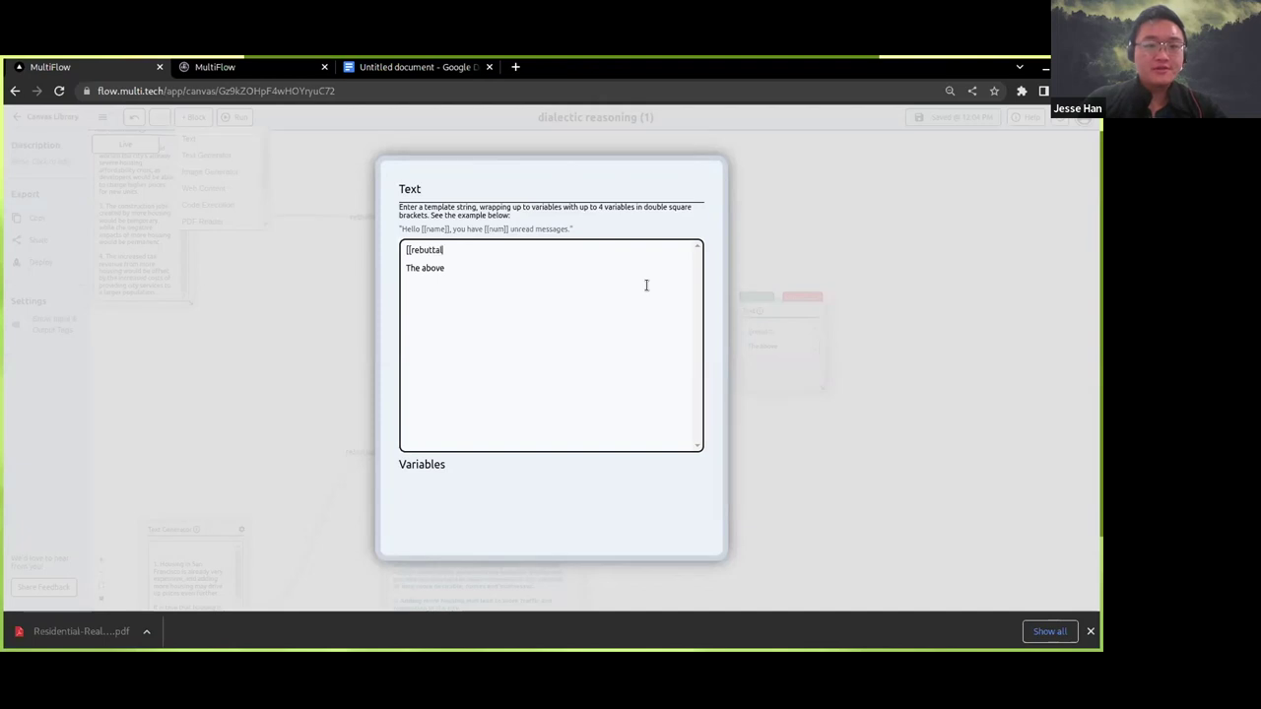
{"action": "type", "text": "]"}
{"action": "key", "text": "Return"}
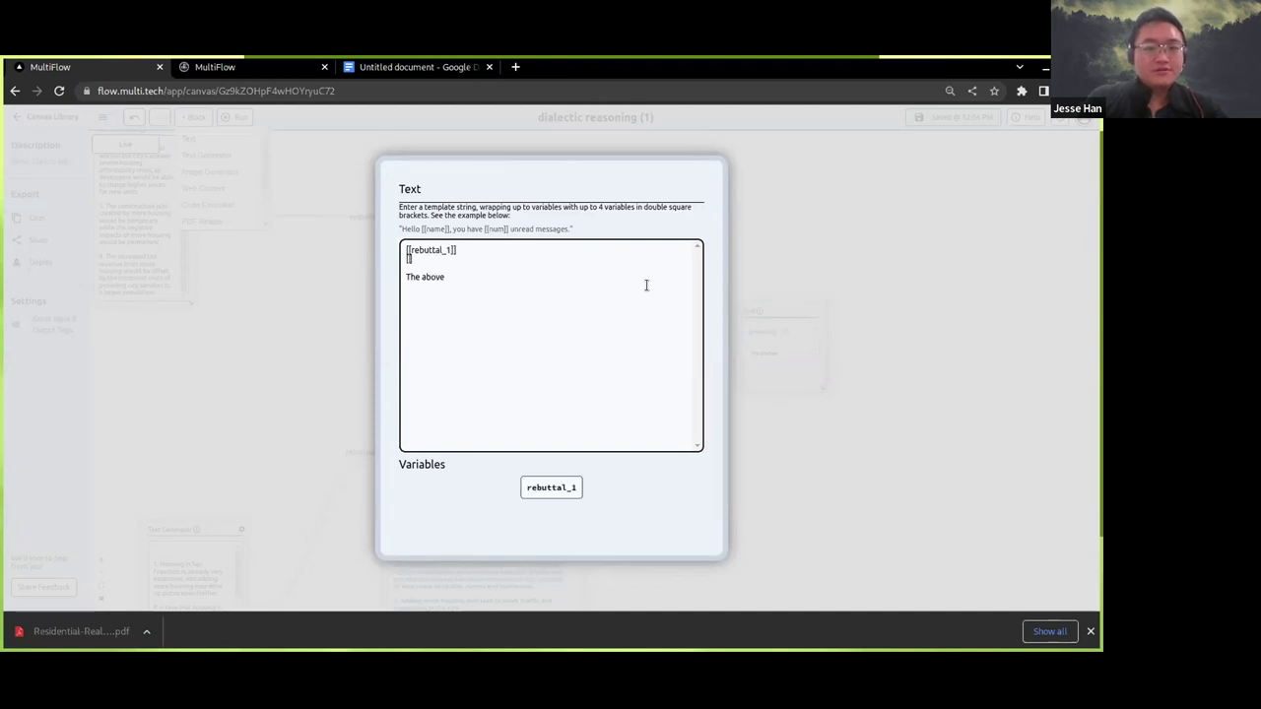
{"action": "type", "text": "[[rebuttal_2]]"}
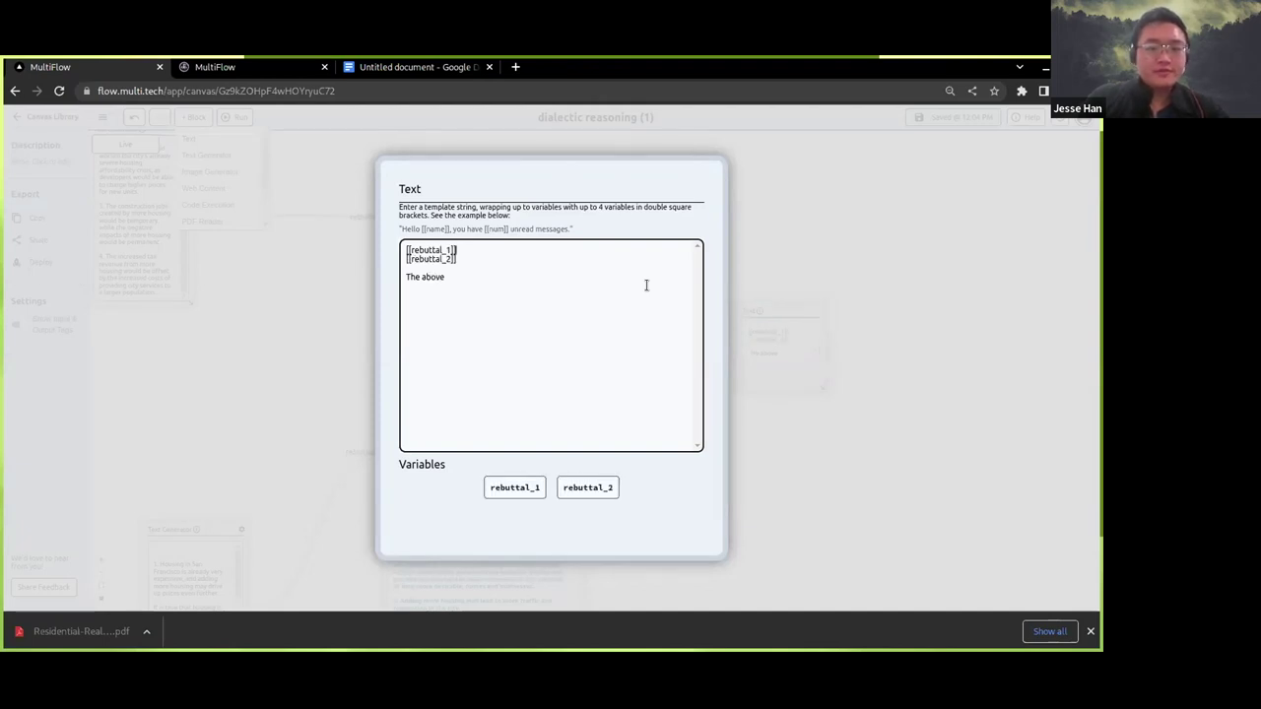
Put a "----" separator line below each of the two rebuttal variables in the template, with blank lines around it
{"action": "key", "text": "Return"}
{"action": "key", "text": "Return"}
{"action": "key", "text": "Return"}
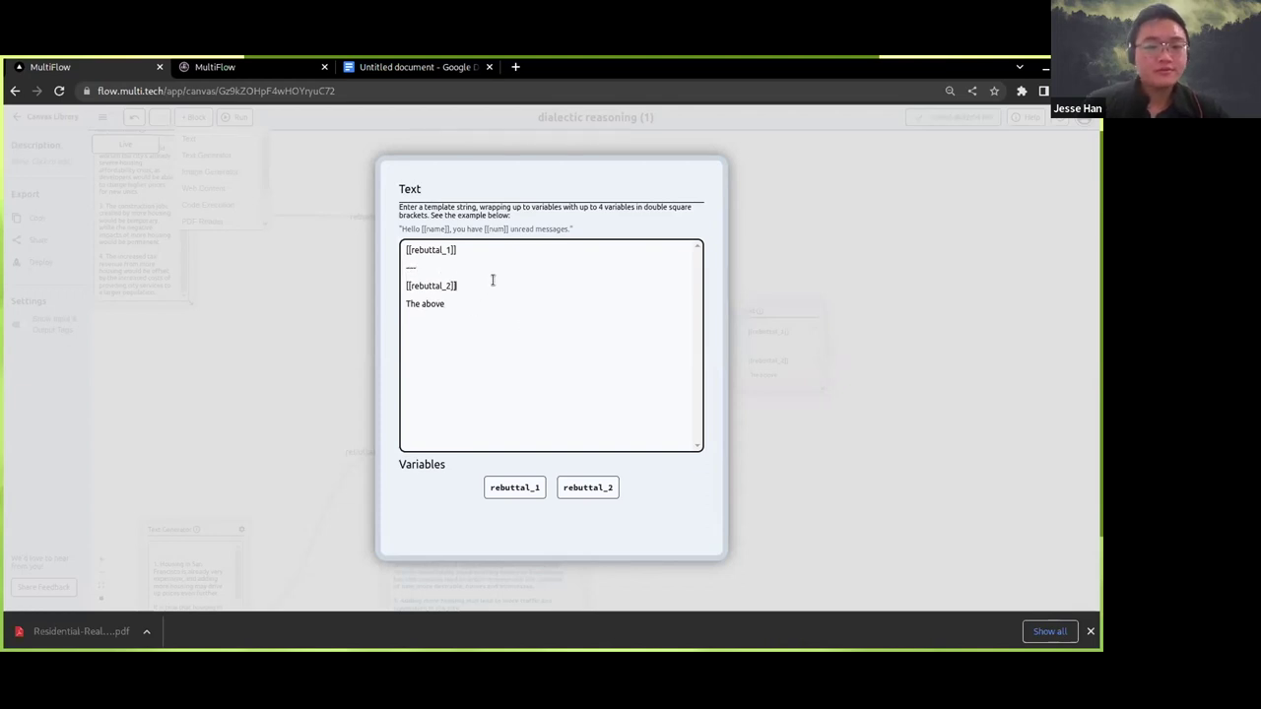
{"action": "key", "text": "Return"}
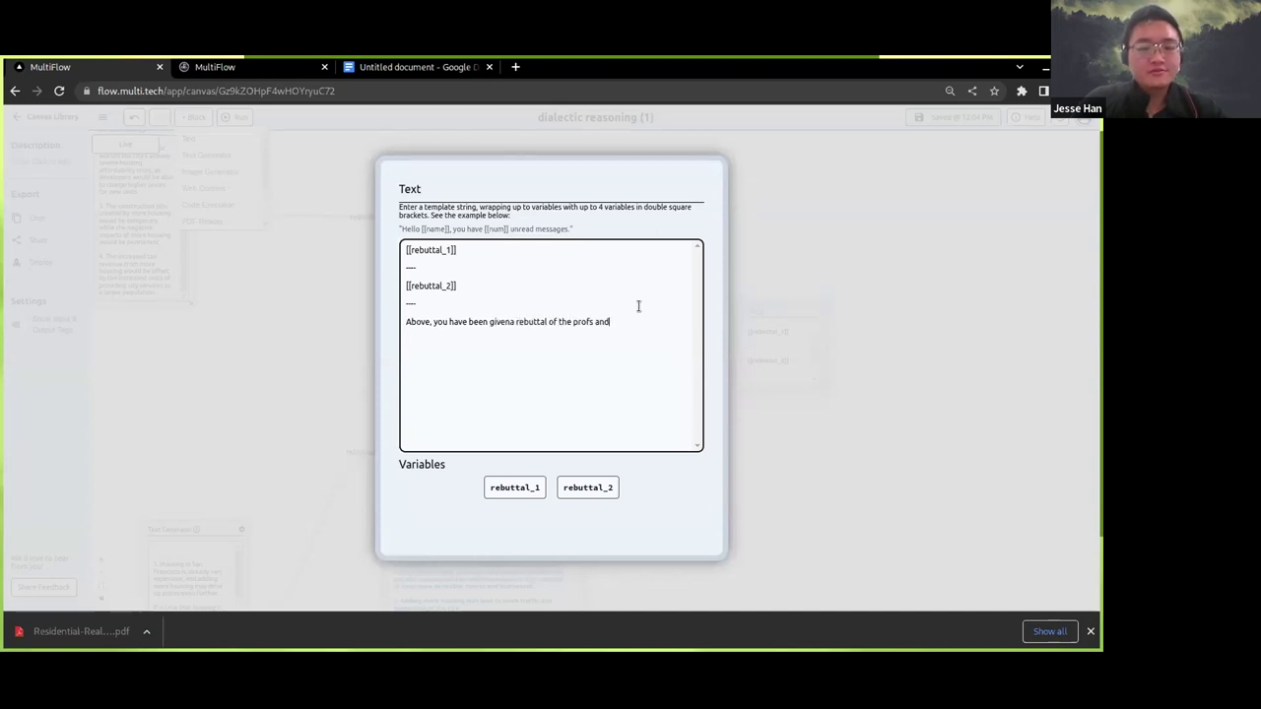
Complete the sentence "Above, you have been given a rebuttal of the profs and cons of [[topic]]", correcting "ot" and the missing space in "givena"
{"action": "type", "text": "cons ot []"}
{"action": "type", "text": "topic]]"}
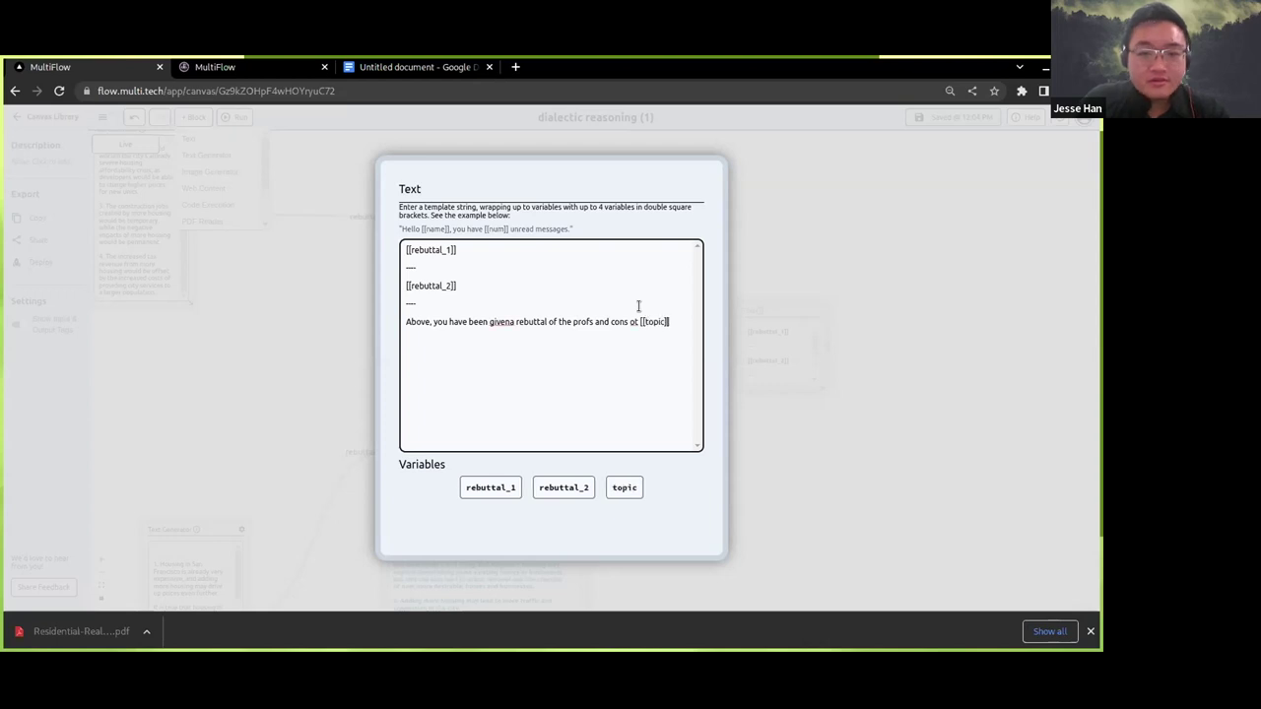
{"action": "key", "text": "Left"}
{"action": "key", "text": "BackSpace"}
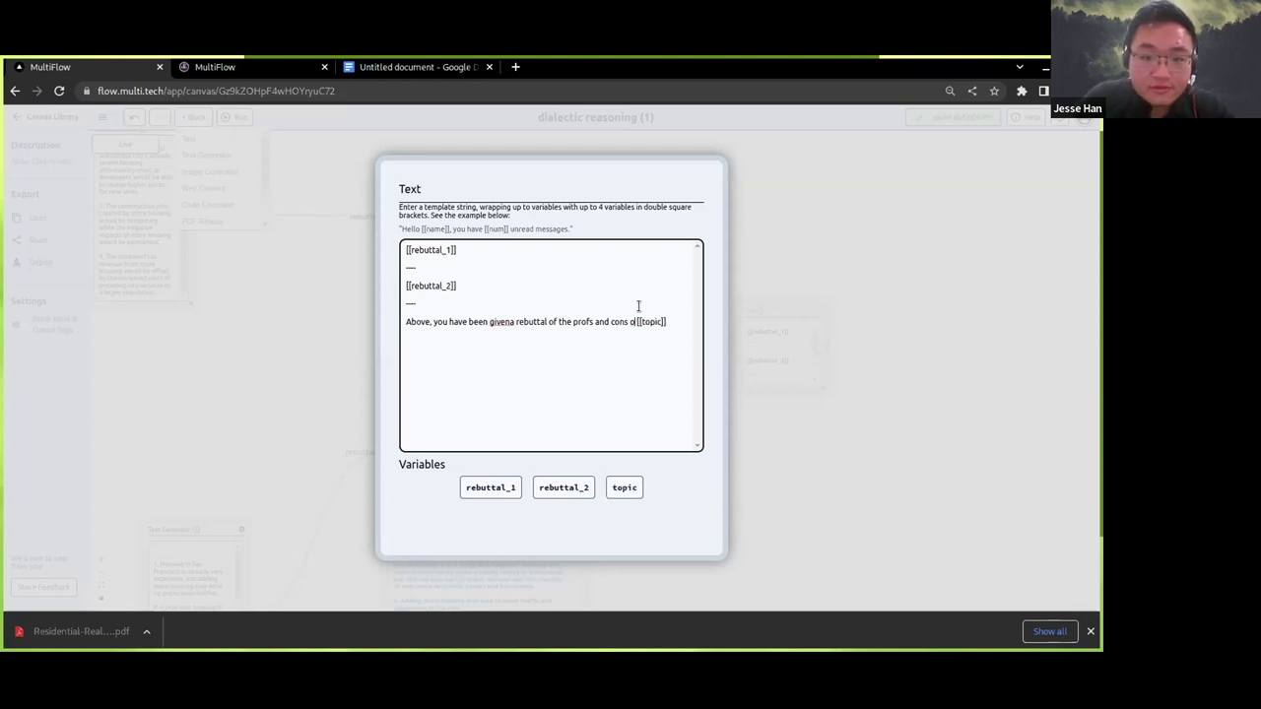
{"action": "type", "text": "f"}
{"action": "left_click_drag", "start_coordinate": [504, 314], "coordinate": [507, 321]}
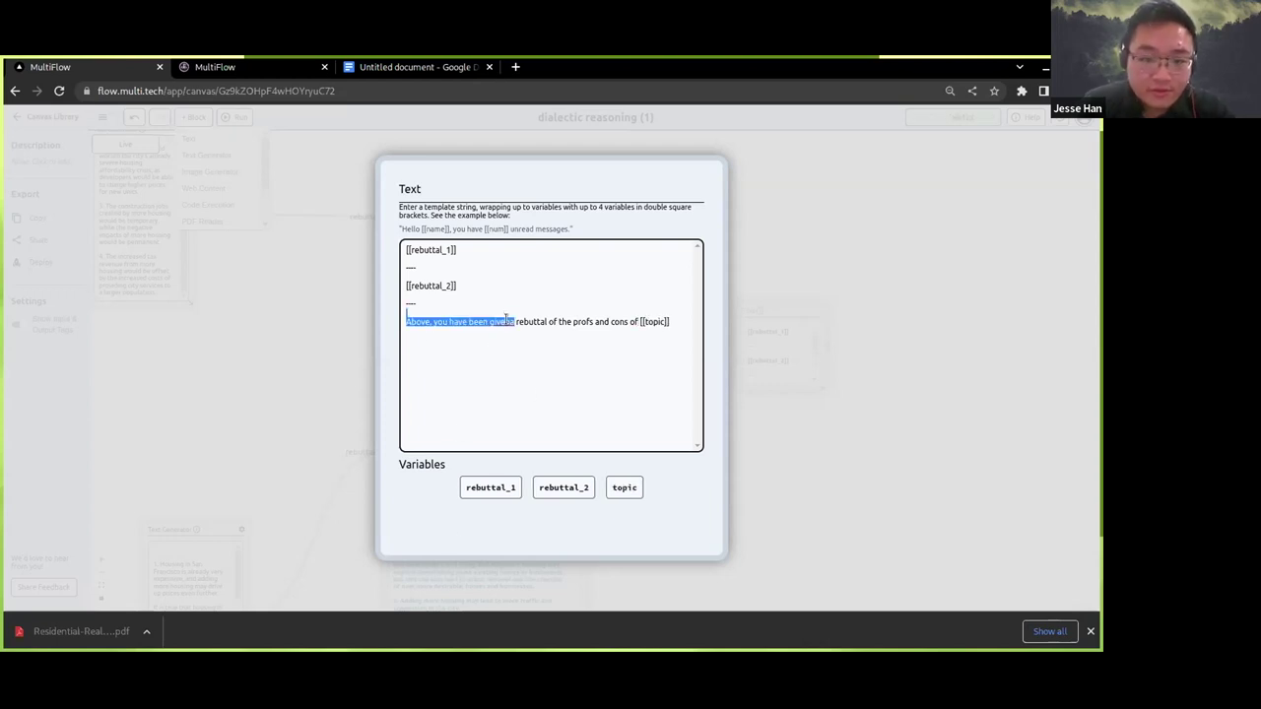
{"action": "left_click", "coordinate": [509, 321]}
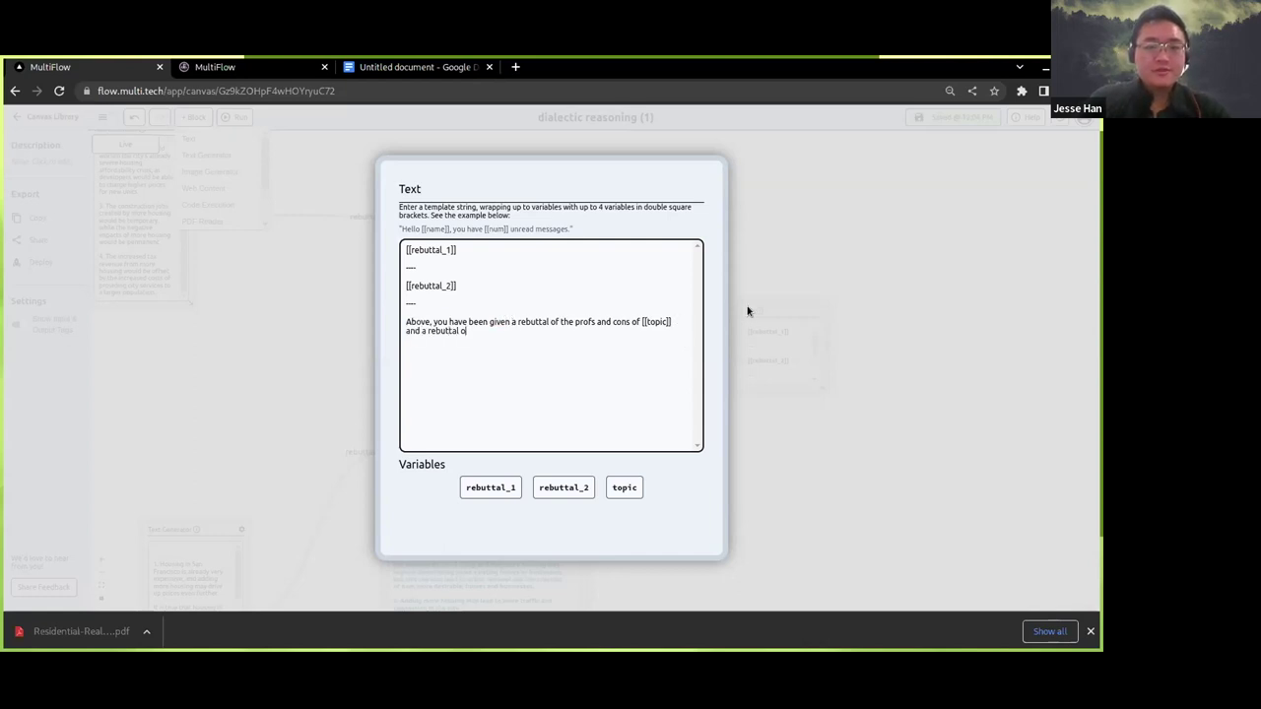
Reword the sentence to "pros and benefits of [[topic]]" and end it with "and a rebuttal of the cons and drawbacks of [[topic]]."
{"action": "left_click", "coordinate": [588, 321], "text": "shift"}
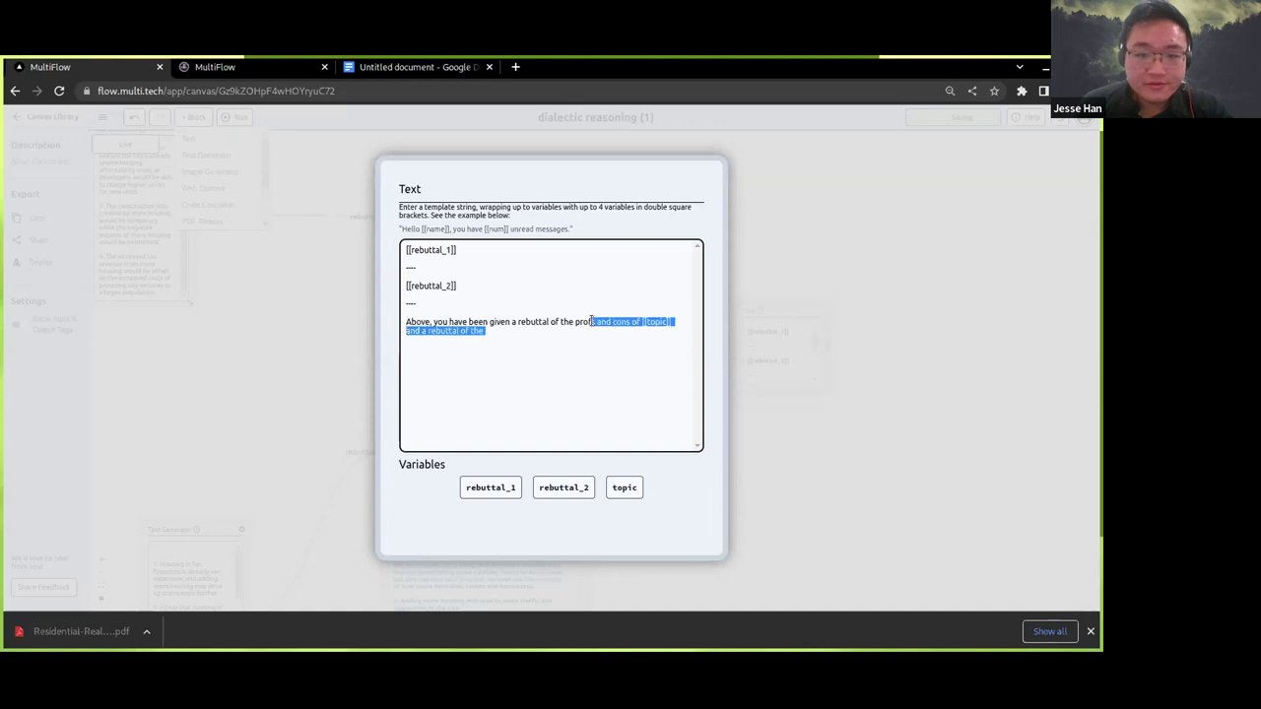
{"action": "left_click", "coordinate": [586, 321]}
{"action": "left_click_drag", "start_coordinate": [627, 319], "coordinate": [584, 321]}
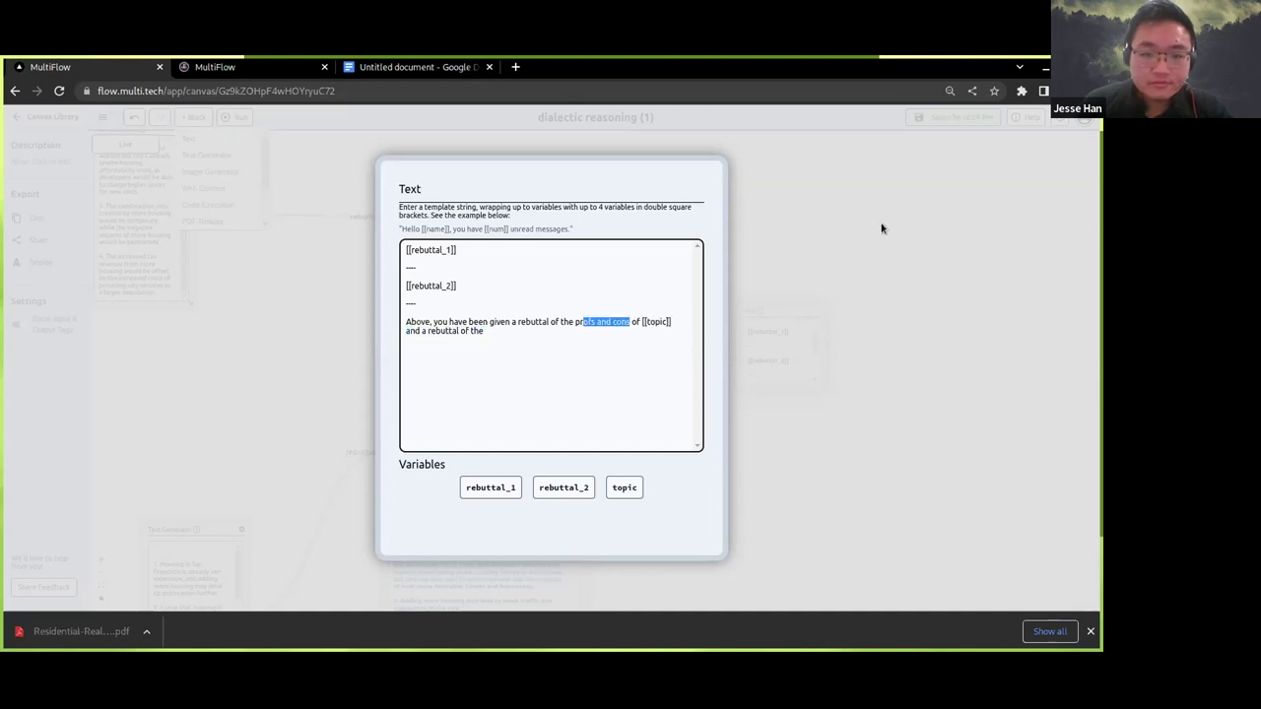
{"action": "type", "text": "os and be"}
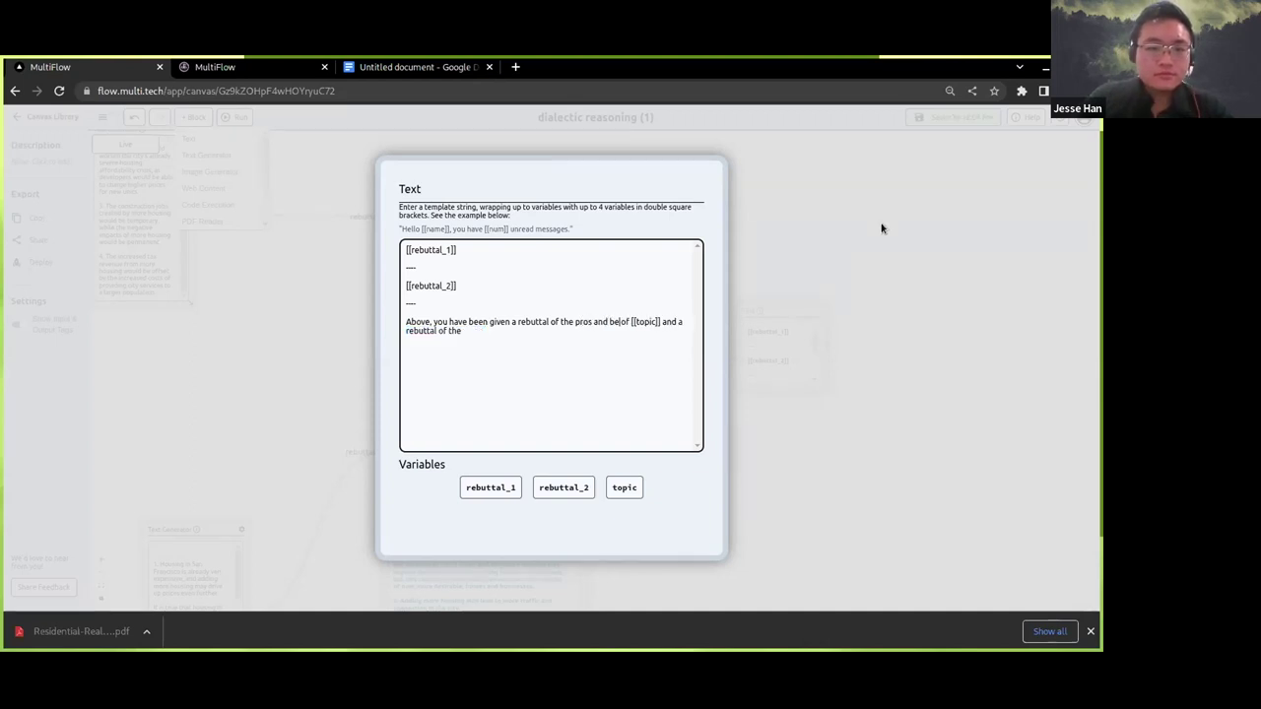
{"action": "type", "text": "nefits"}
{"action": "key", "text": "ctrl+End"}
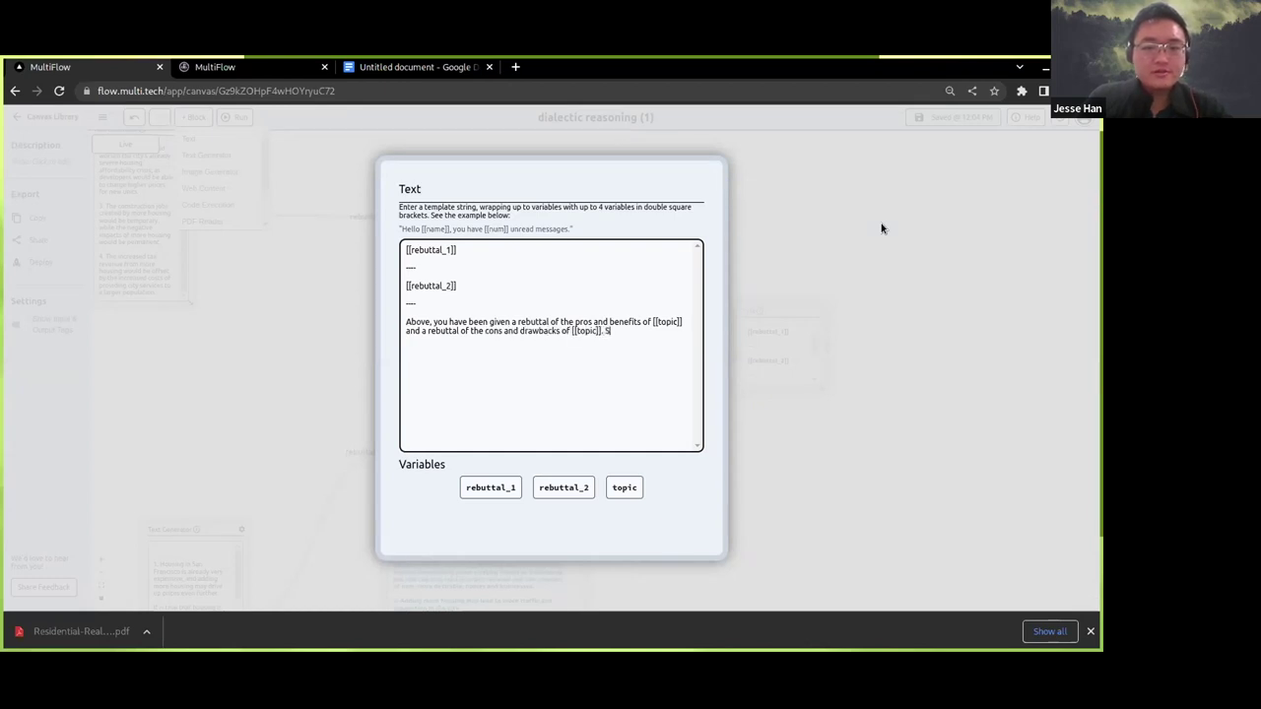
Add the instruction "Synthesize these into an essay with multiple paragraphs." at the end of the paragraph
{"action": "type", "text": "ese"}
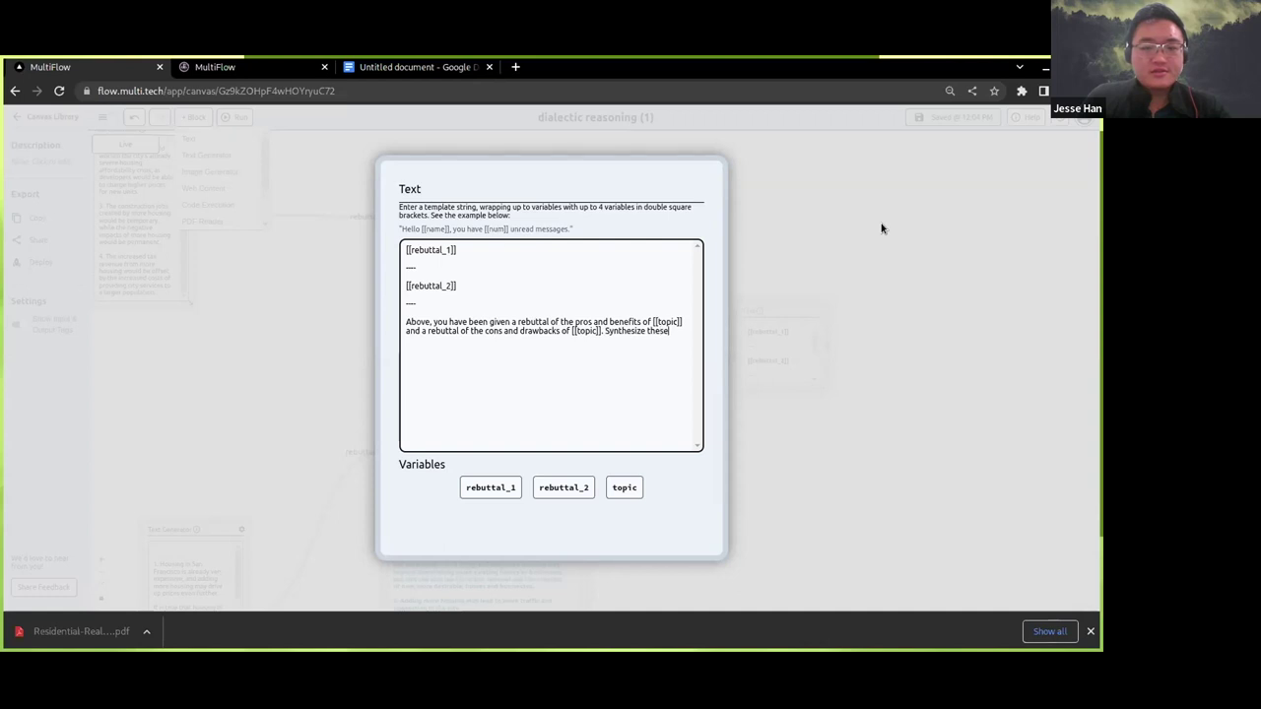
{"action": "type", "text": " into an essay with mul"}
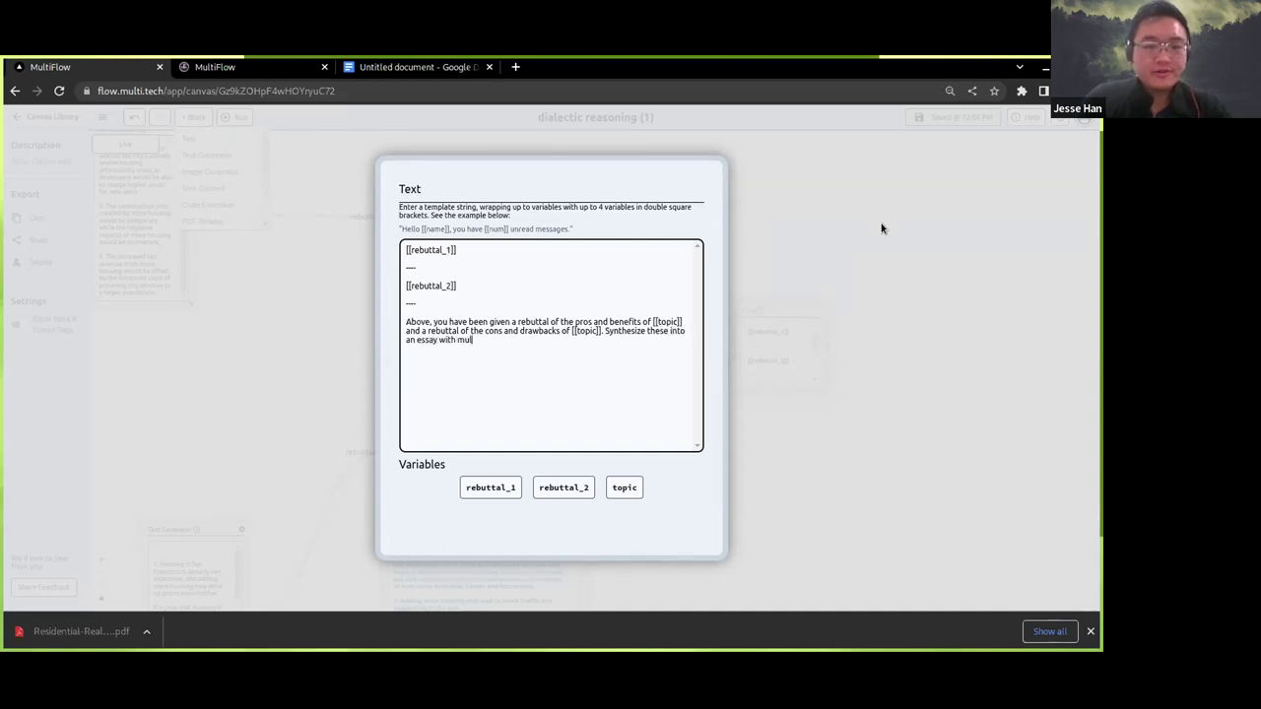
{"action": "type", "text": "tiple paragra"}
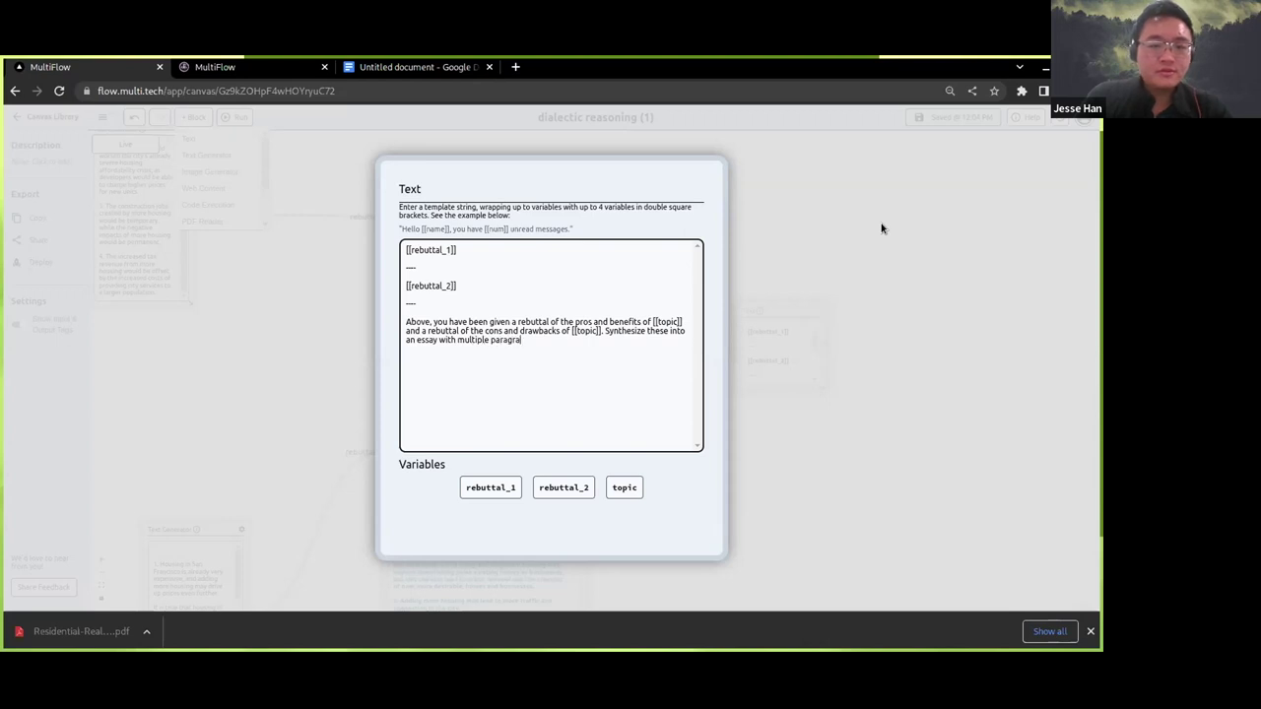
{"action": "type", "text": "phs."}
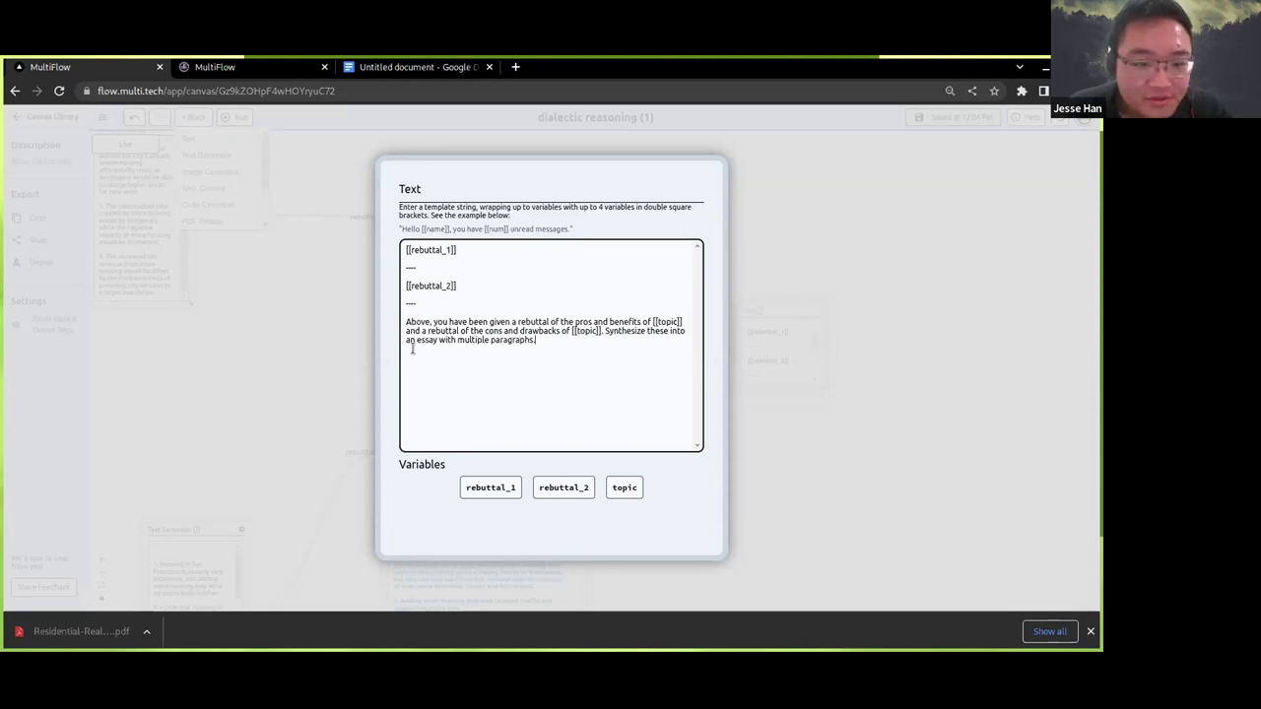
Insert "eloquent, well-articulated" before the word "essay" in the synthesis instruction
{"action": "left_click", "coordinate": [417, 340]}
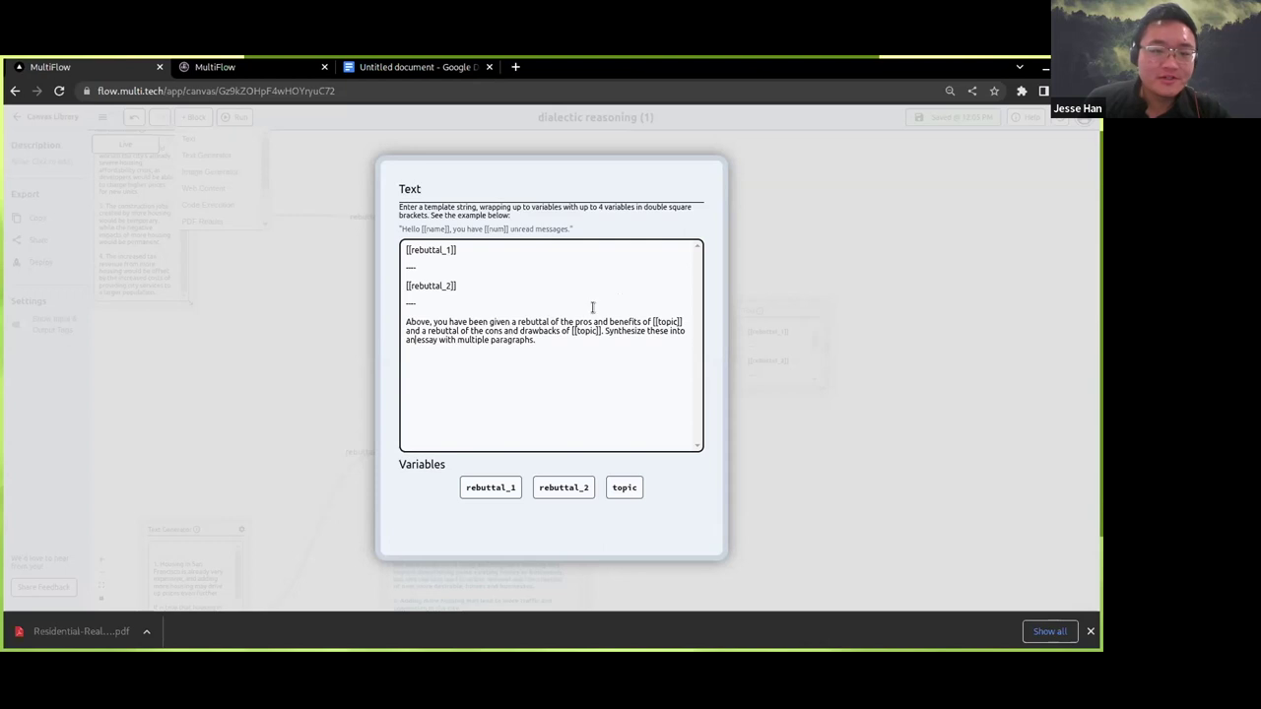
{"action": "type", "text": "eloquent"}
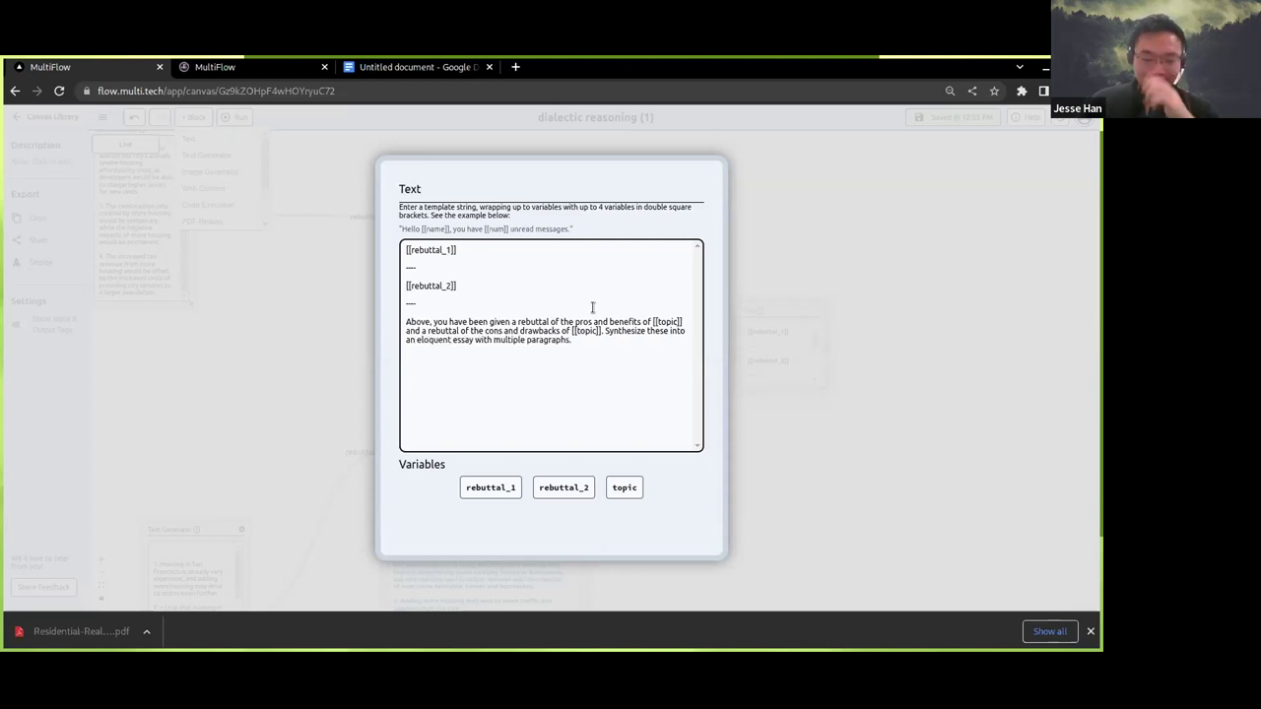
{"action": "type", "text": ", well-"}
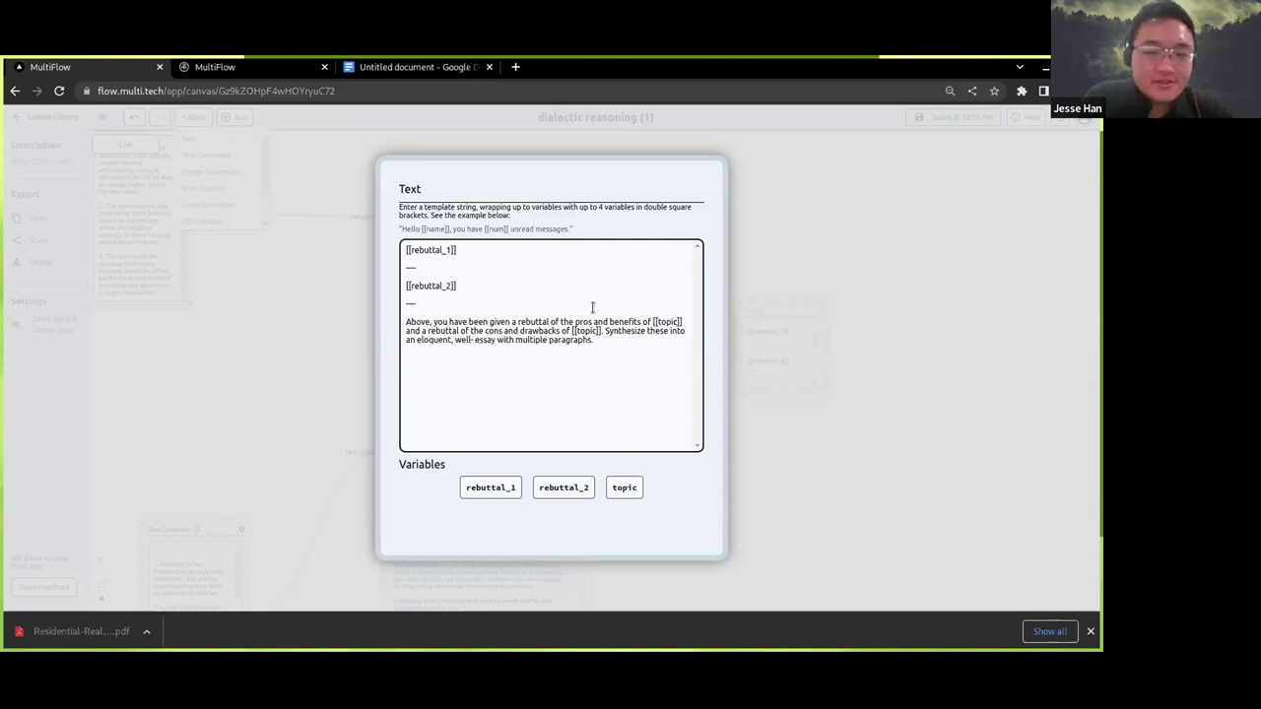
{"action": "type", "text": "articulated"}
End the template with a separate "Output:" line below the paragraph and close the template editor
{"action": "left_click", "coordinate": [660, 346]}
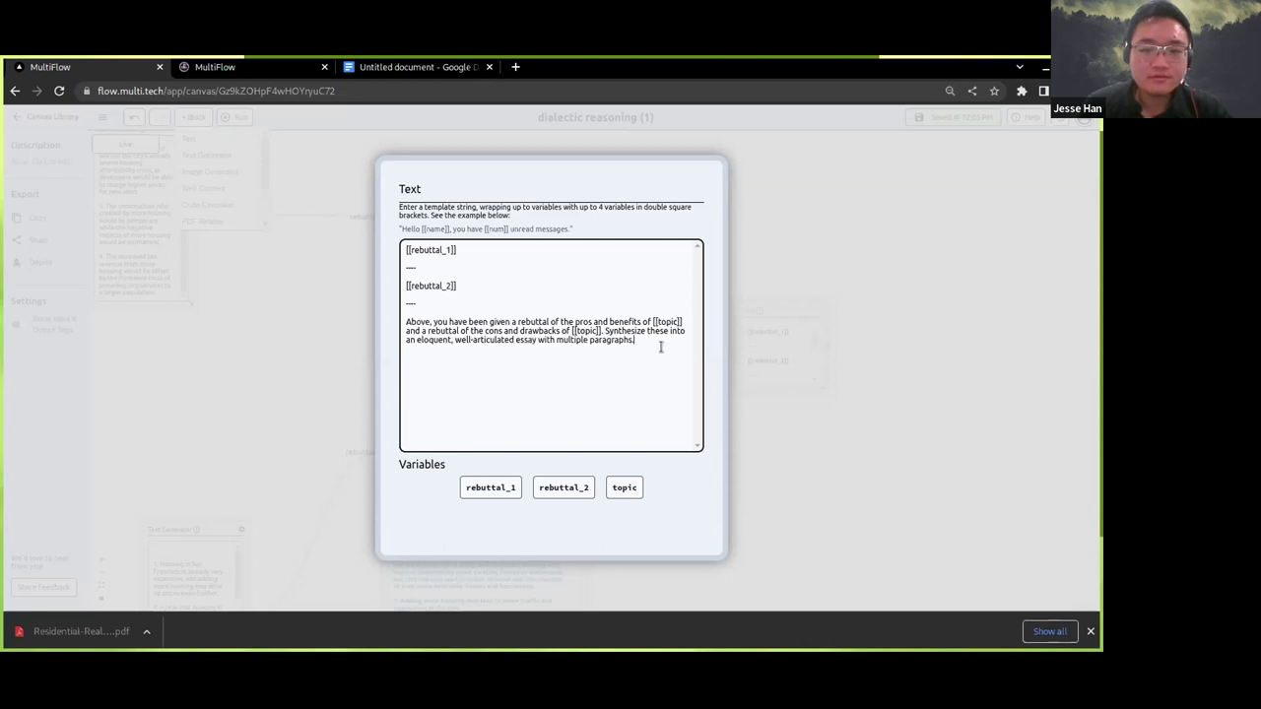
{"action": "key", "text": "Return"}
{"action": "key", "text": "Return"}
{"action": "type", "text": "Output:"}
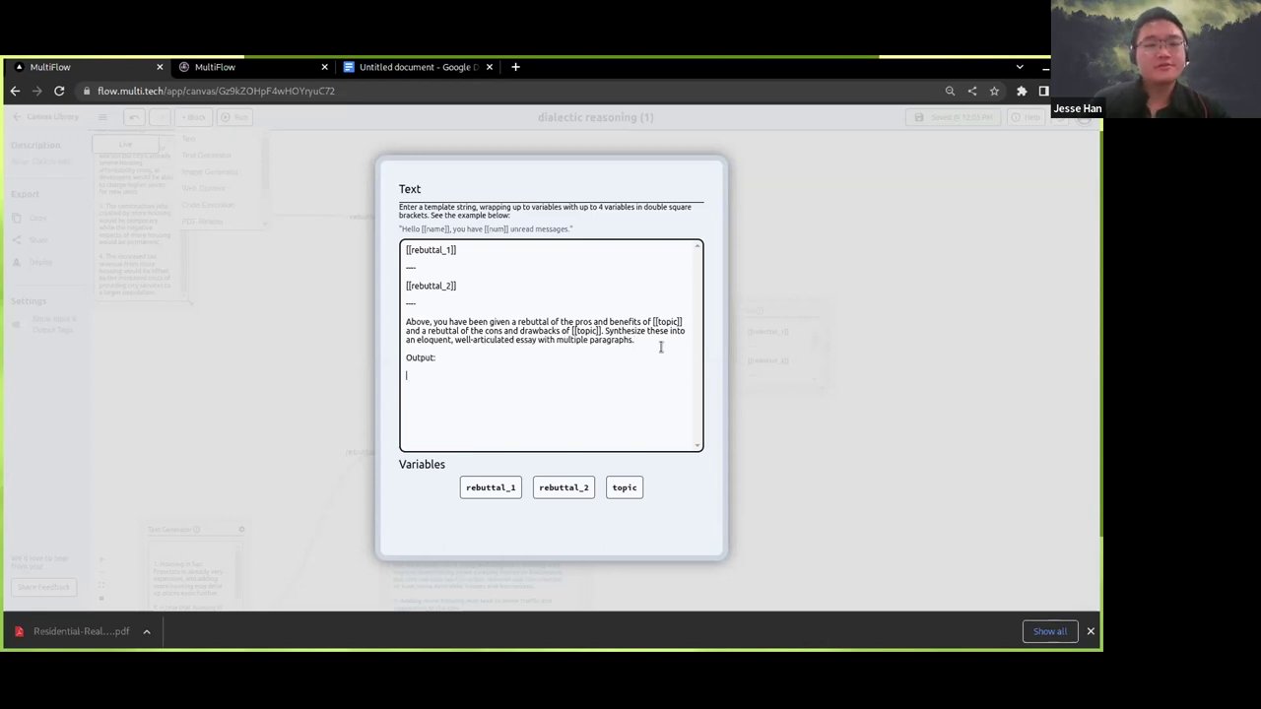
{"action": "left_click", "coordinate": [860, 508]}
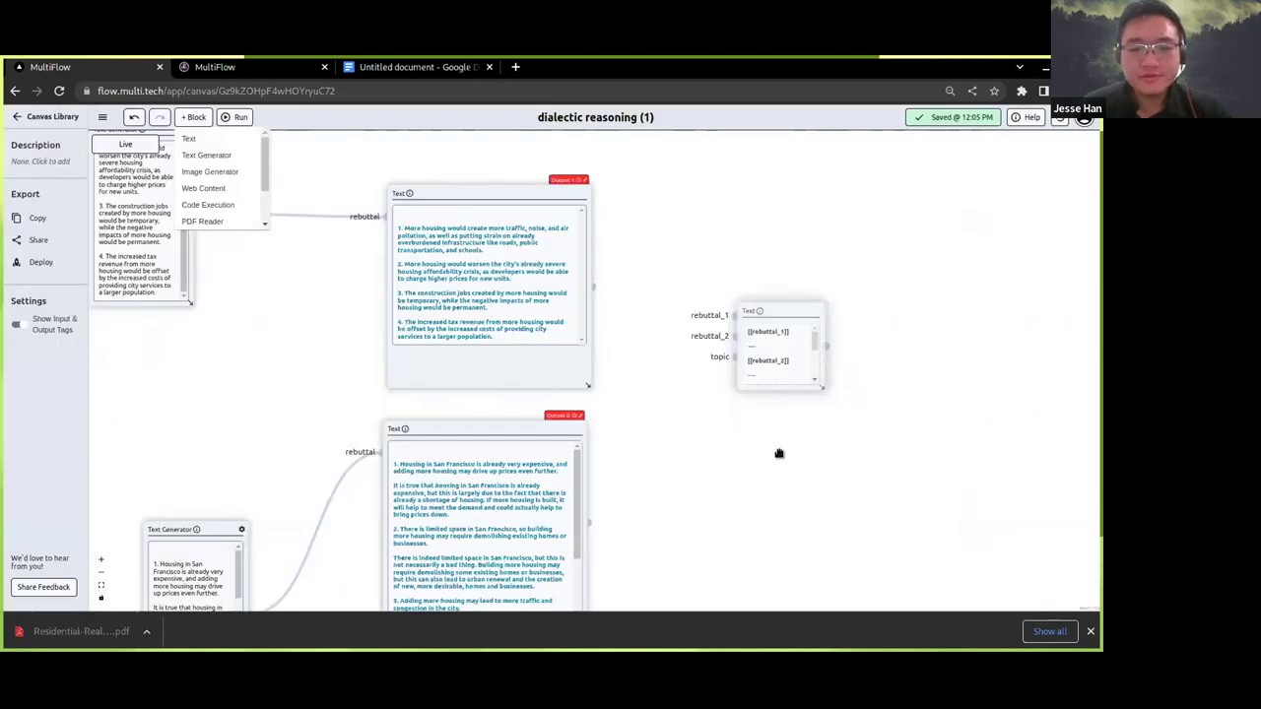
Enlarge the new Text block until its entire template fits inside it
{"action": "scroll", "coordinate": [778, 453], "scroll_direction": "up", "scroll_amount": 5}
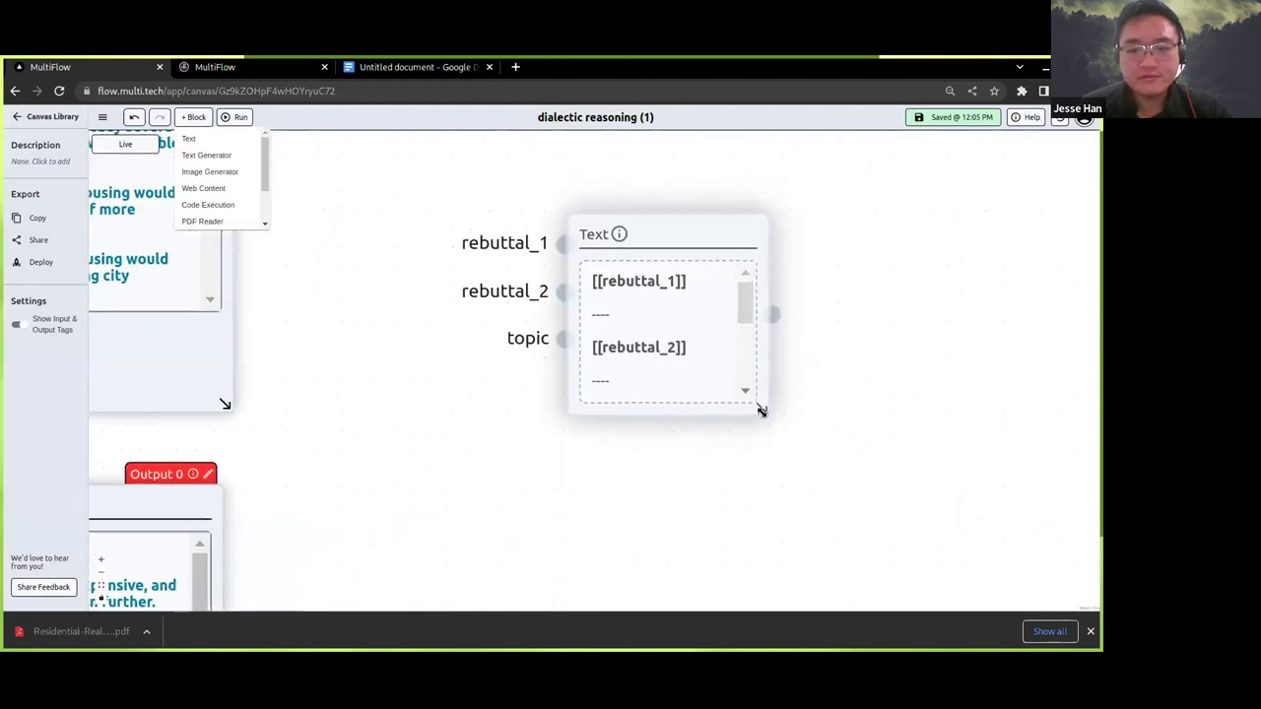
{"action": "left_click_drag", "start_coordinate": [762, 411], "coordinate": [887, 602]}
{"action": "scroll", "coordinate": [680, 182], "scroll_direction": "down", "scroll_amount": 2}
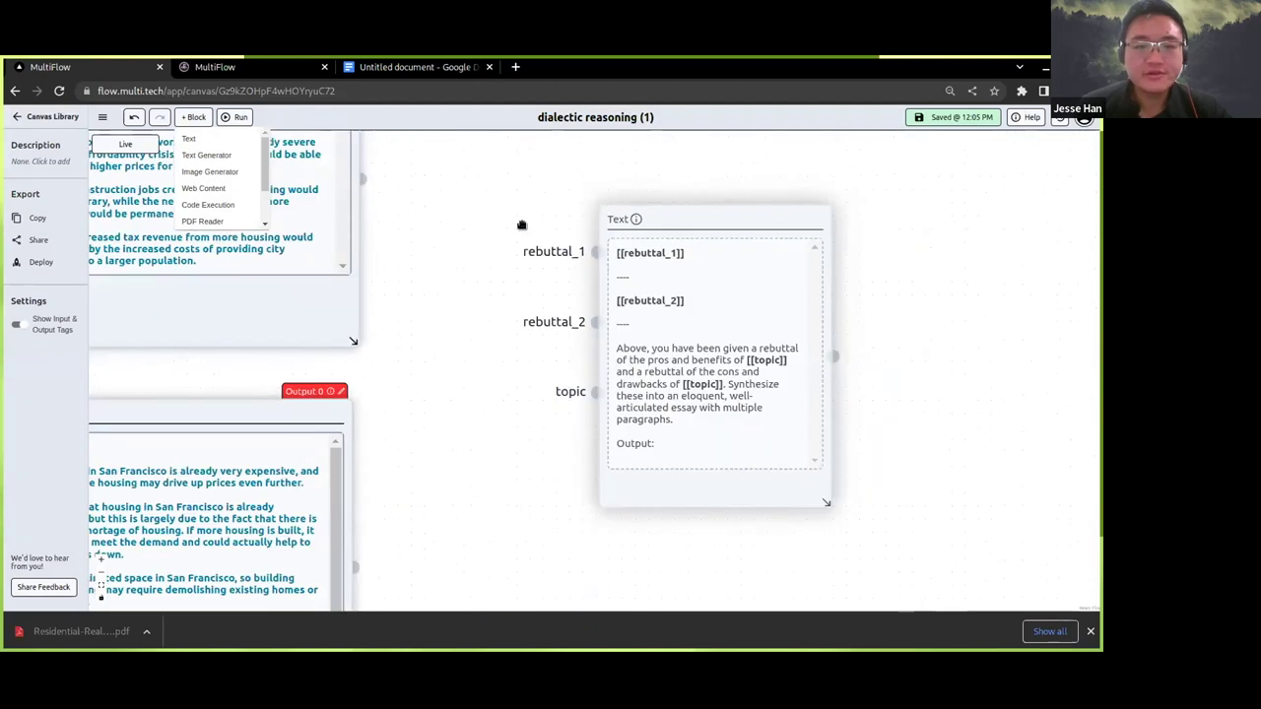
Connect the upper rebuttal block to the new block's rebuttal_1 input and the lower rebuttal block to rebuttal_2
{"action": "left_click_drag", "start_coordinate": [522, 224], "coordinate": [624, 174]}
{"action": "scroll", "coordinate": [526, 267], "scroll_direction": "down", "scroll_amount": 2}
{"action": "left_click_drag", "start_coordinate": [511, 169], "coordinate": [676, 221]}
{"action": "left_click_drag", "start_coordinate": [506, 445], "coordinate": [675, 271]}
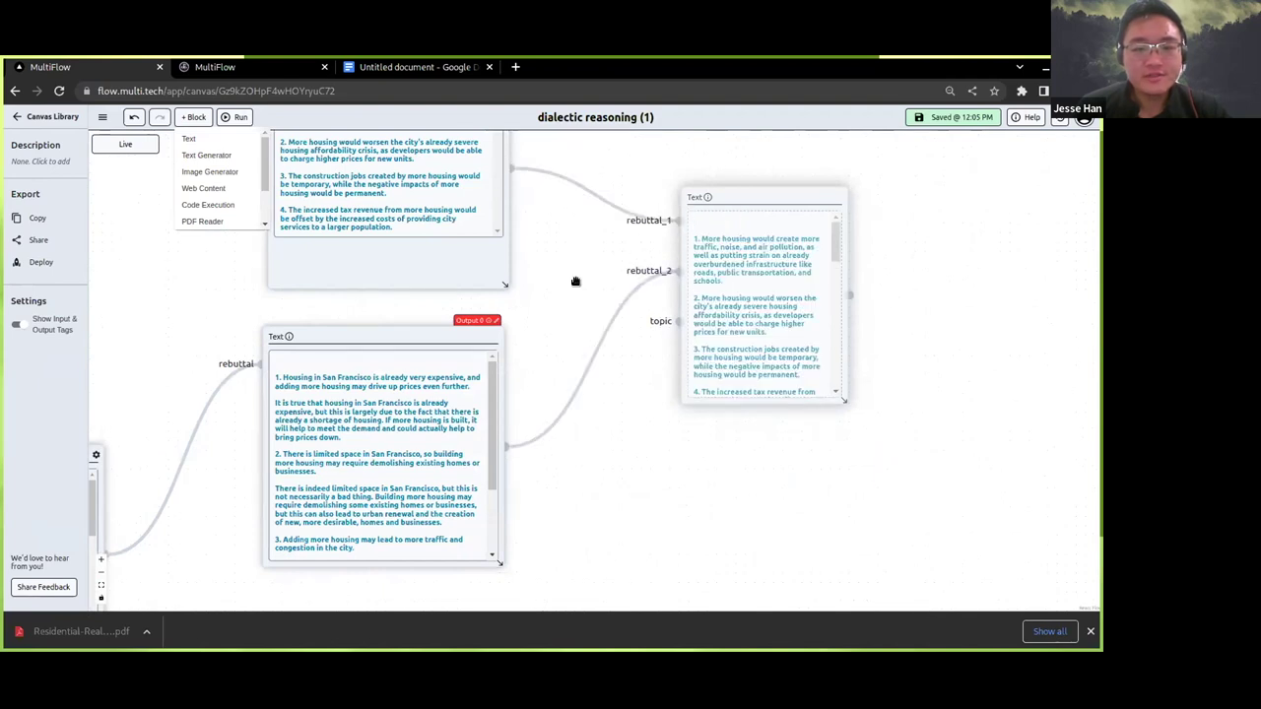
Connect the starting "building more housing in San Francisco" block to the new block's topic input and check the end of the filled-in template
{"action": "scroll", "coordinate": [575, 282], "scroll_direction": "down", "scroll_amount": 3}
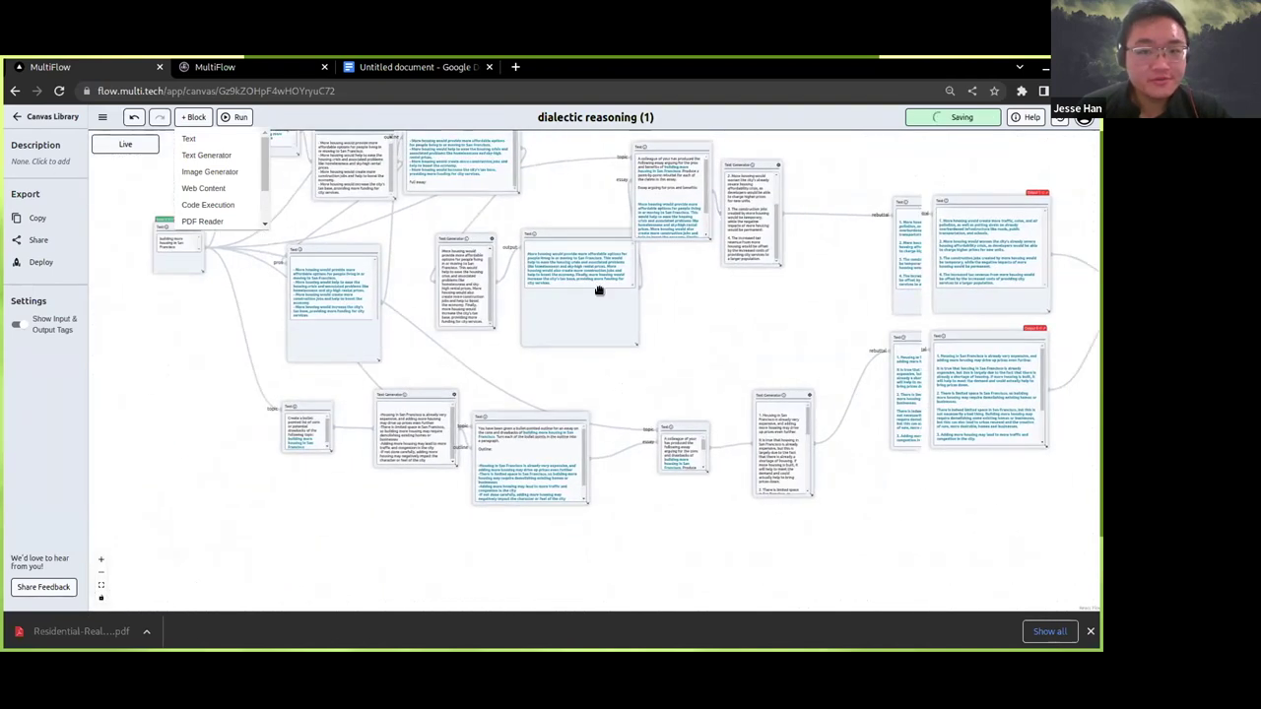
{"action": "left_click_drag", "start_coordinate": [935, 273], "coordinate": [698, 305]}
{"action": "left_click_drag", "start_coordinate": [211, 252], "coordinate": [395, 373]}
{"action": "left_click_drag", "start_coordinate": [453, 290], "coordinate": [805, 272]}
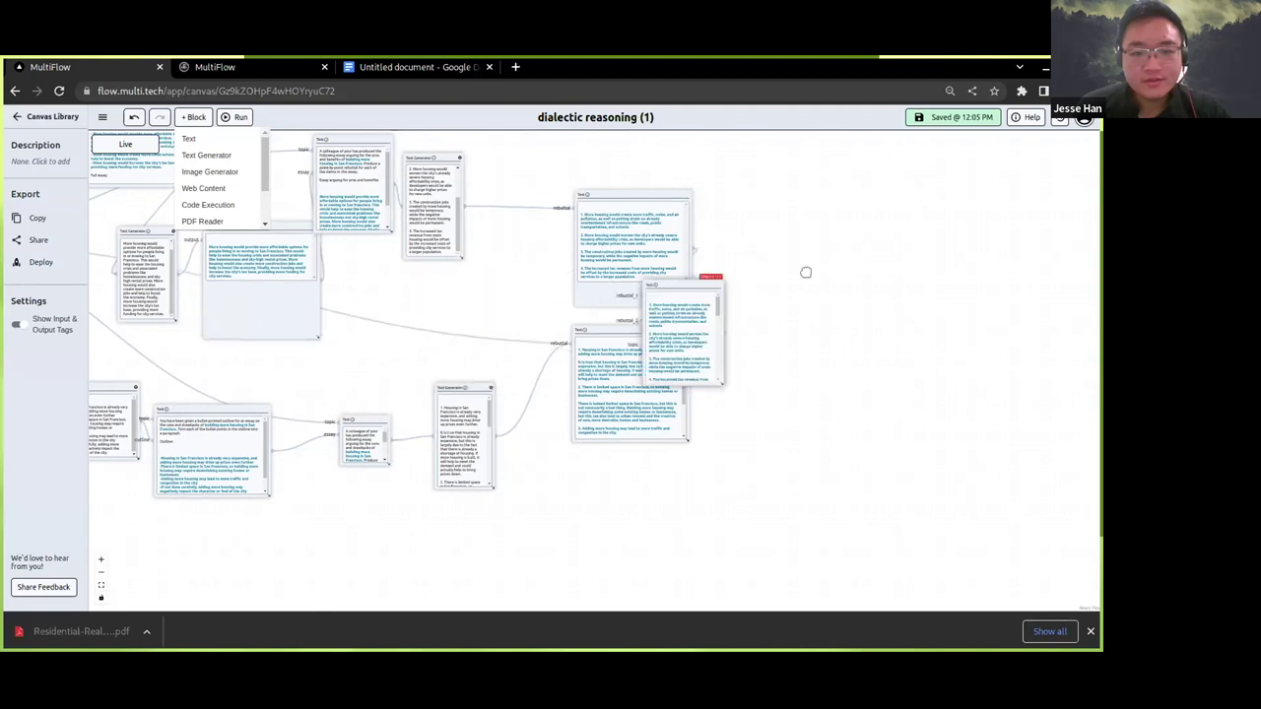
{"action": "scroll", "coordinate": [867, 394], "scroll_direction": "up", "scroll_amount": 5}
{"action": "scroll", "coordinate": [591, 335], "scroll_direction": "down", "scroll_amount": 5}
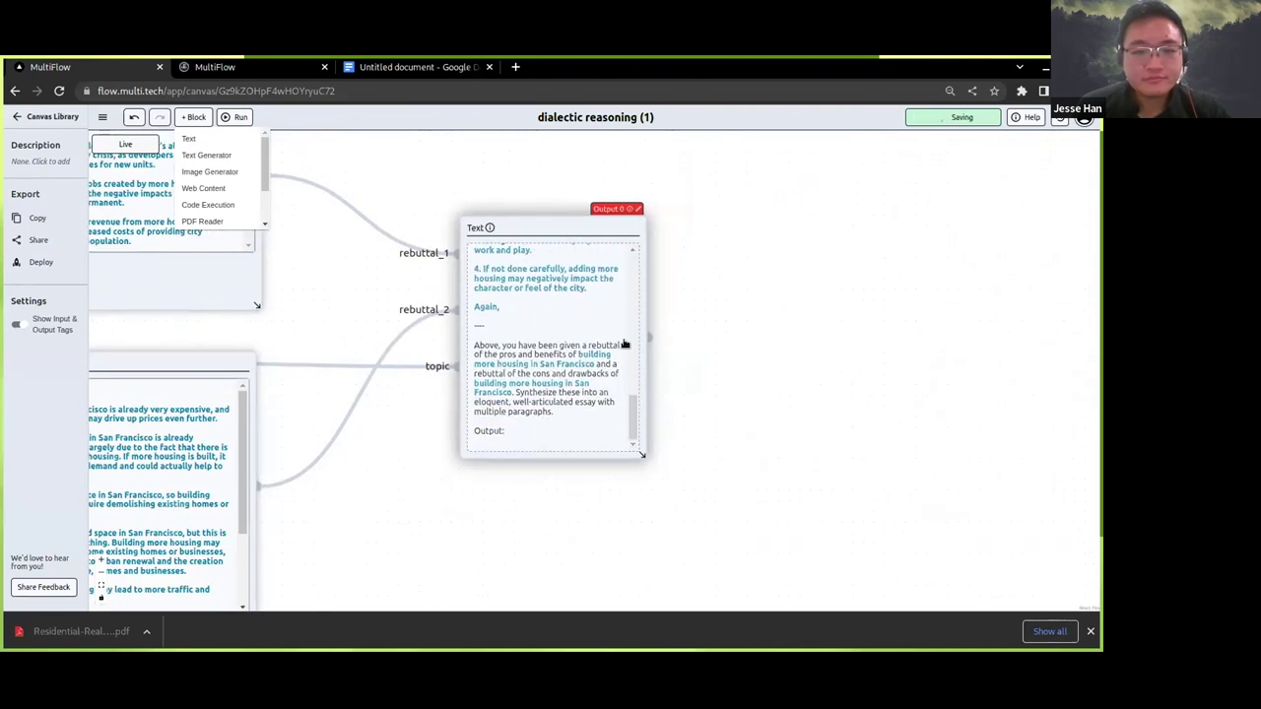
Add a Text Generator block beside the synthesis Text block and feed the Text block's output into it
{"action": "scroll", "coordinate": [496, 444], "scroll_direction": "right", "scroll_amount": 5}
{"action": "scroll", "coordinate": [495, 444], "scroll_direction": "up", "scroll_amount": 2}
{"action": "left_click", "coordinate": [206, 155]}
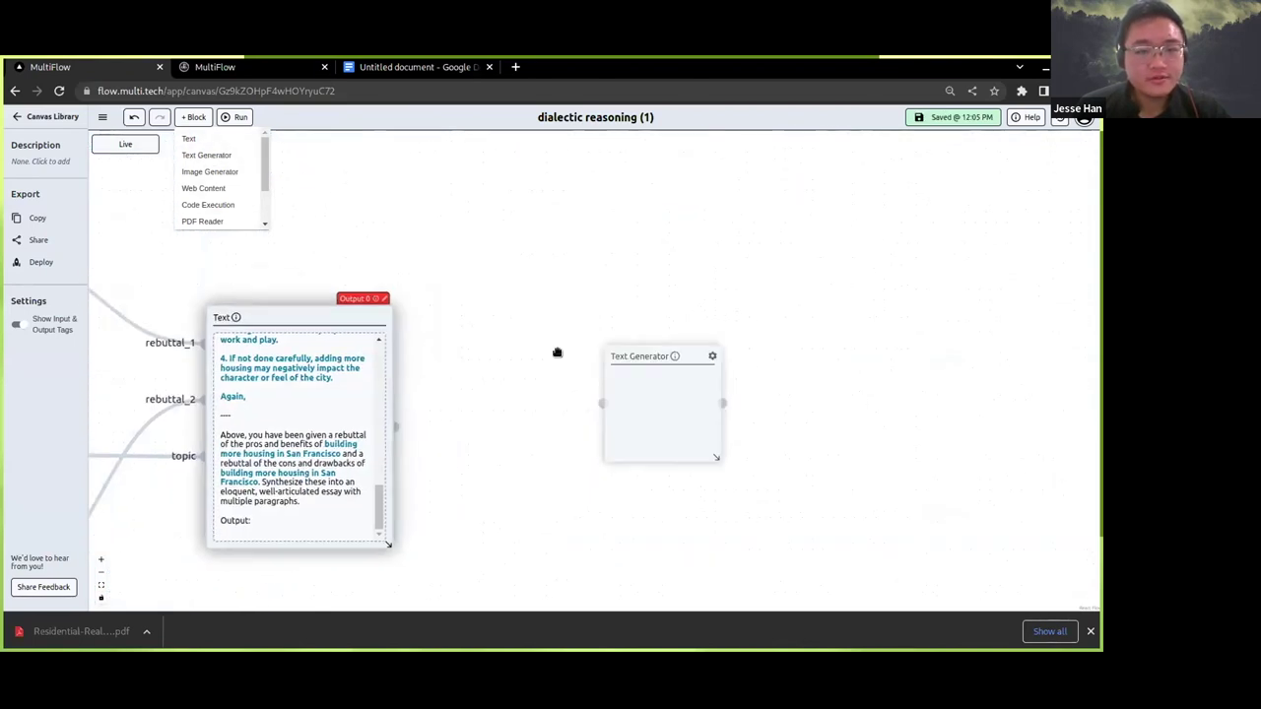
{"action": "left_click_drag", "start_coordinate": [648, 360], "coordinate": [535, 345]}
{"action": "left_click_drag", "start_coordinate": [395, 425], "coordinate": [487, 394]}
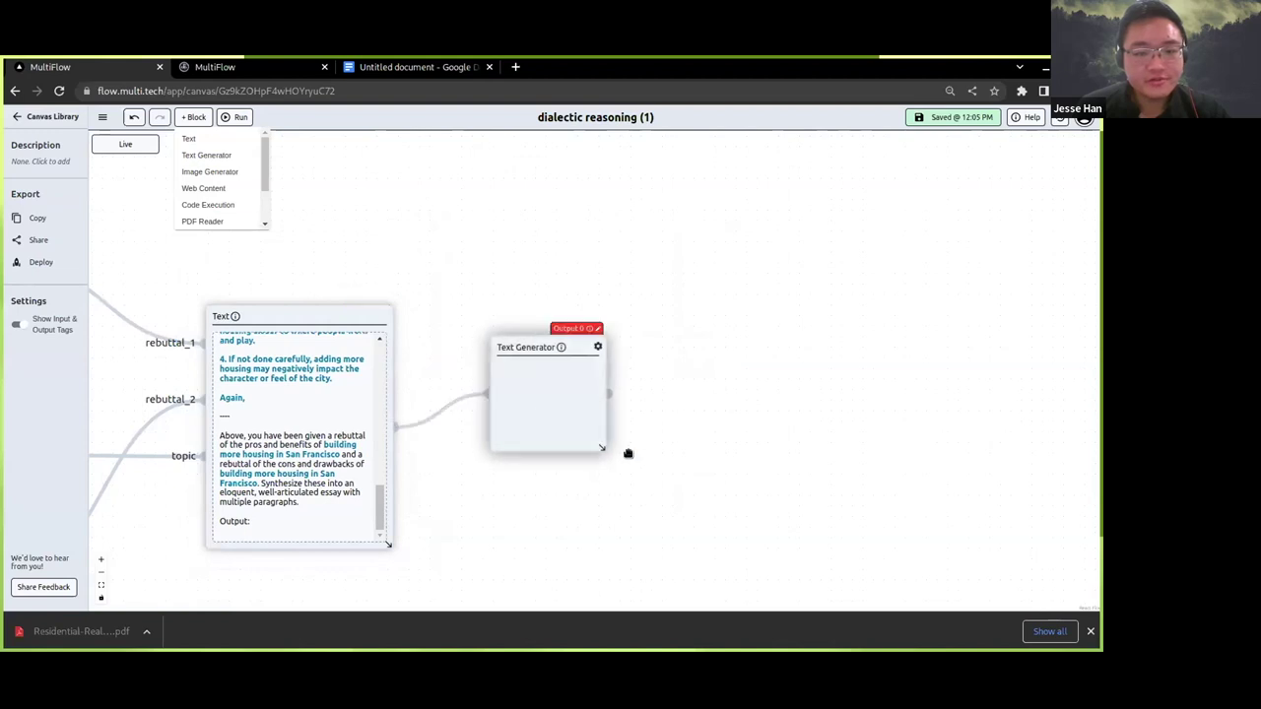
Run the canvas with the Text Generator block enlarged and lined up level with the synthesis Text block
{"action": "left_click_drag", "start_coordinate": [602, 445], "coordinate": [782, 591]}
{"action": "scroll", "coordinate": [552, 231], "scroll_direction": "down", "scroll_amount": 1}
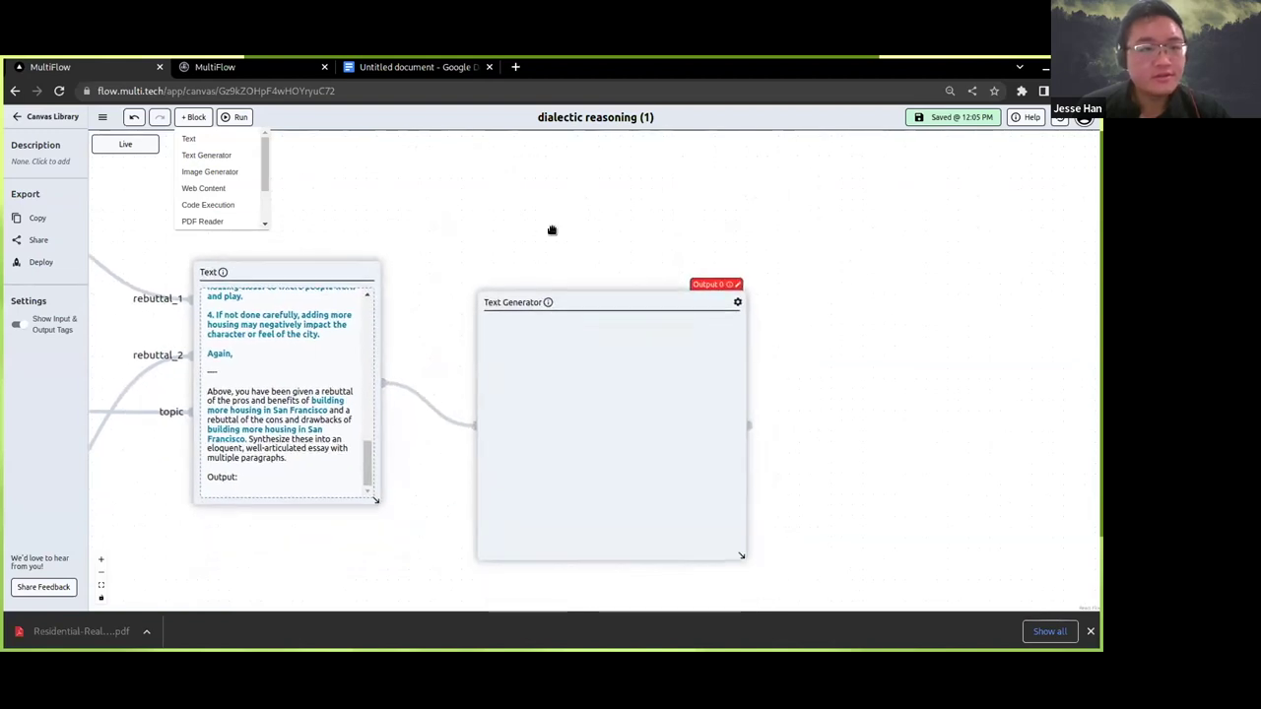
{"action": "left_click", "coordinate": [235, 117]}
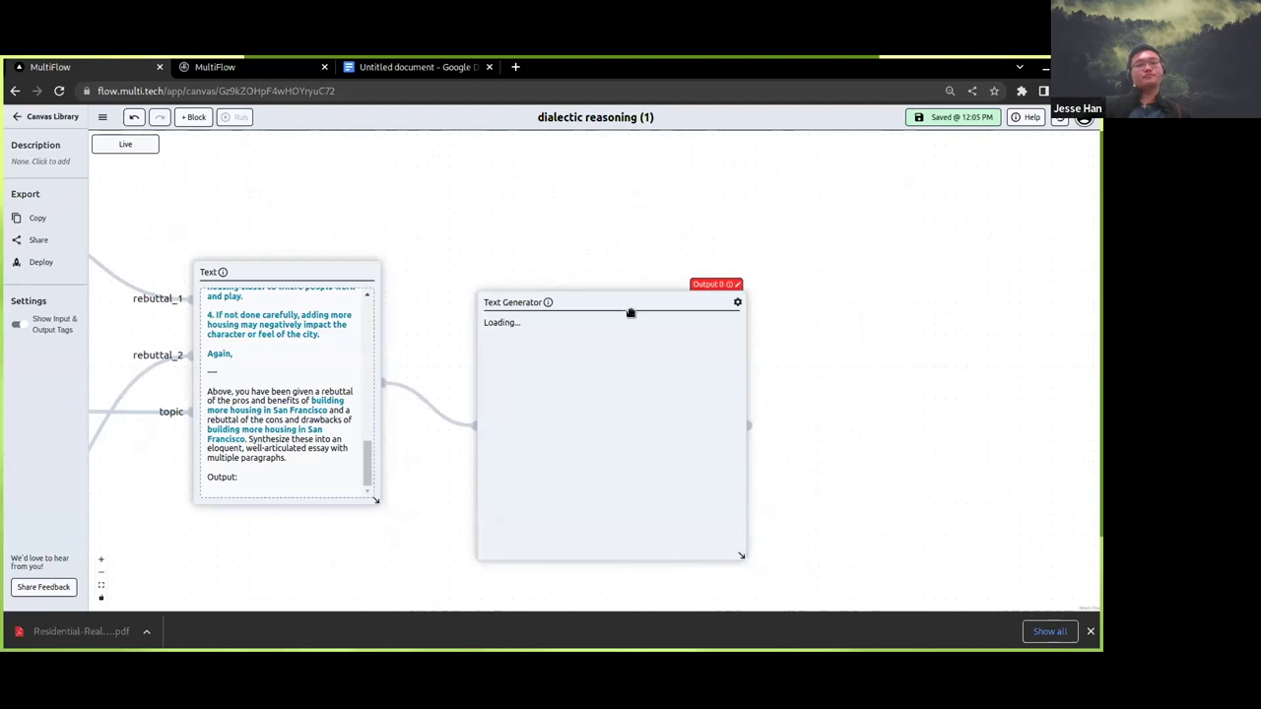
{"action": "left_click_drag", "start_coordinate": [644, 304], "coordinate": [664, 260]}
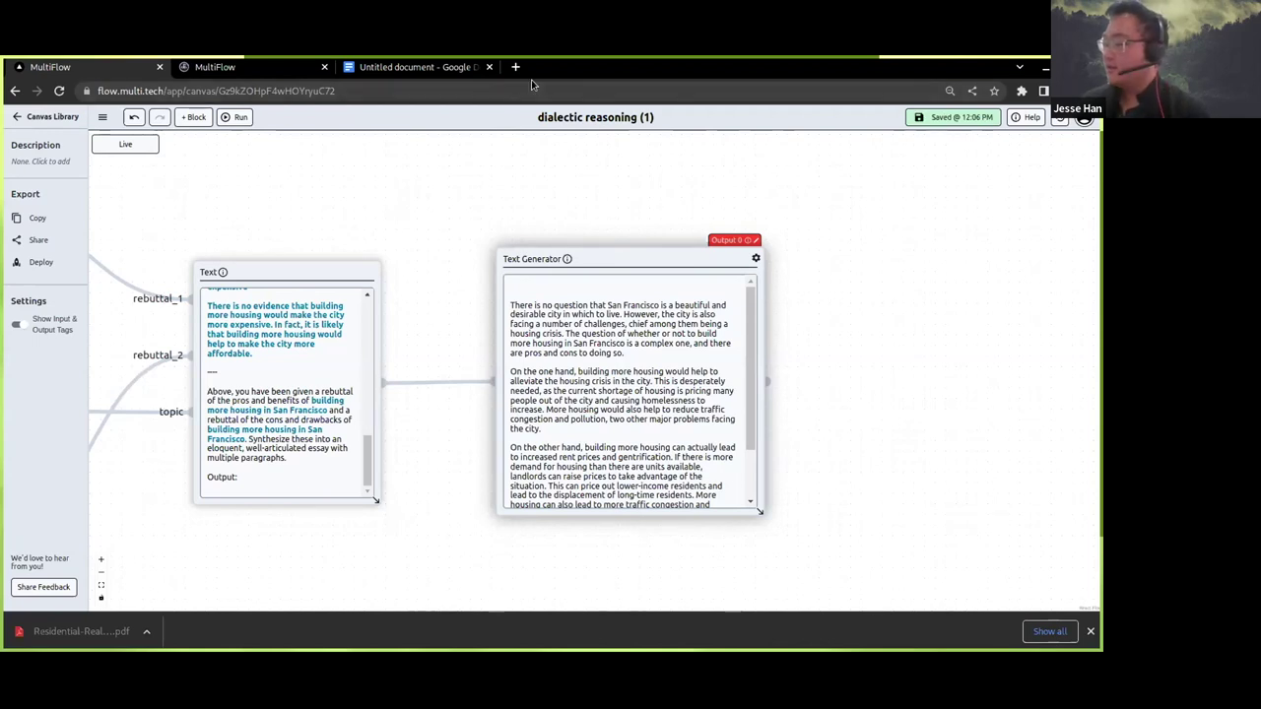
Read the rest of the generated essay and survey the whole flow back to the starting topic block
{"action": "scroll", "coordinate": [745, 308], "scroll_direction": "down", "scroll_amount": 3}
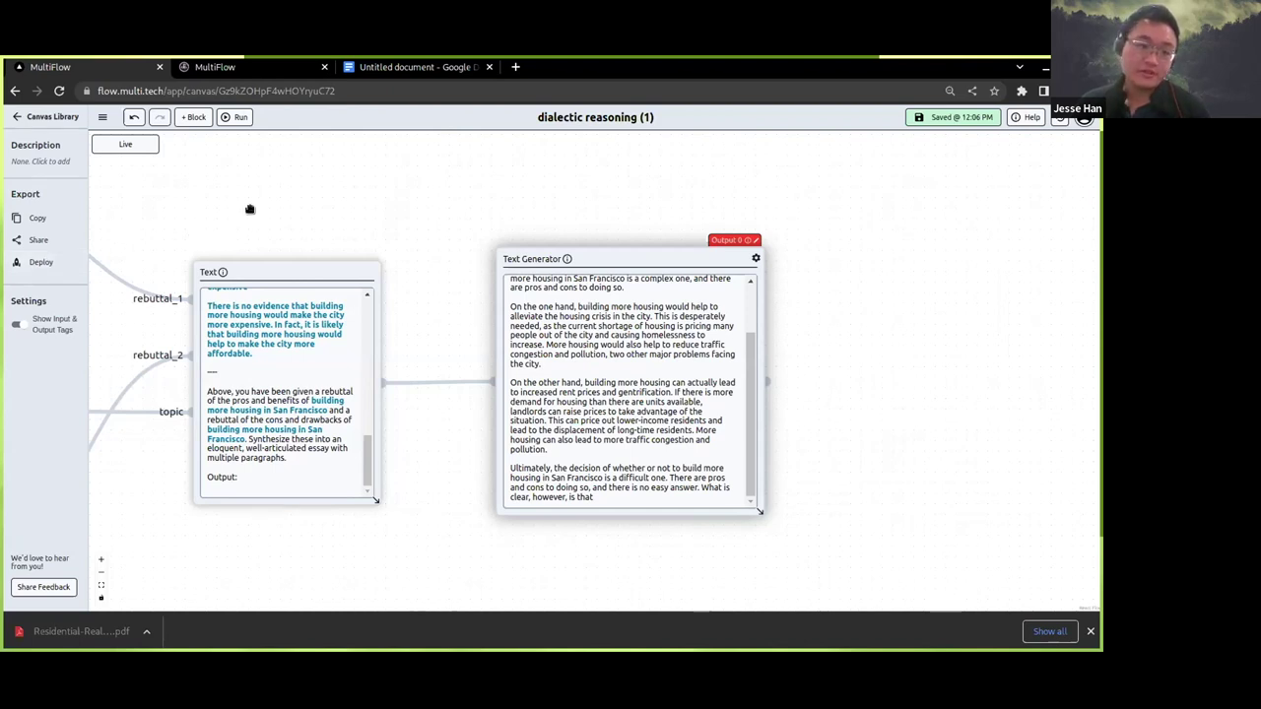
{"action": "left_click_drag", "start_coordinate": [250, 206], "coordinate": [577, 264]}
{"action": "scroll", "coordinate": [371, 210], "scroll_direction": "down", "scroll_amount": 2}
{"action": "scroll", "coordinate": [709, 246], "scroll_direction": "down", "scroll_amount": 2}
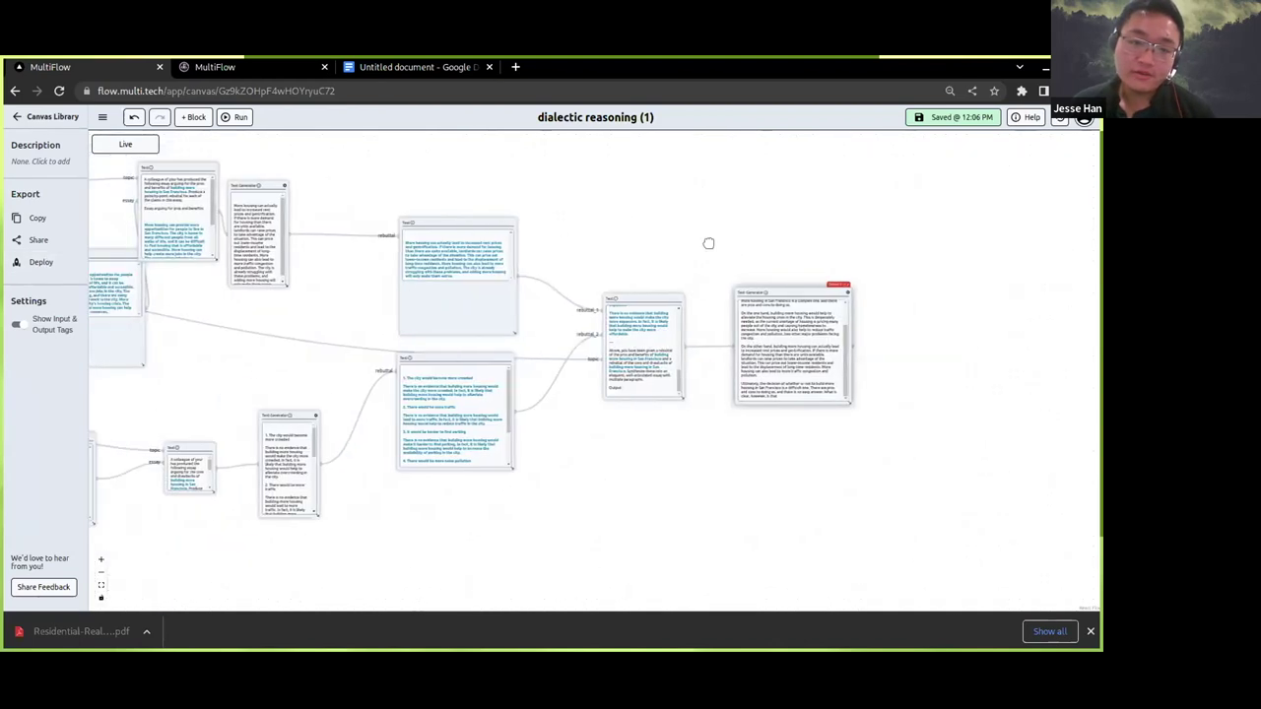
{"action": "left_click_drag", "start_coordinate": [364, 170], "coordinate": [875, 235]}
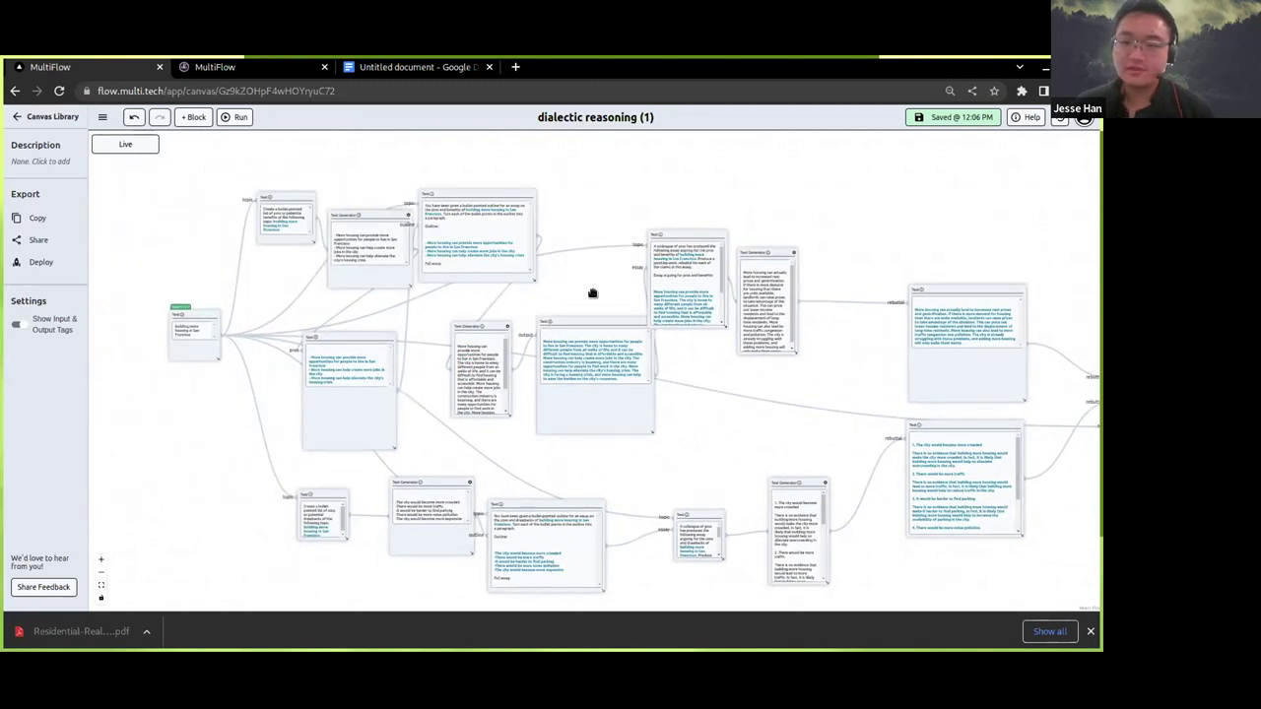
{"action": "left_click_drag", "start_coordinate": [613, 295], "coordinate": [685, 284]}
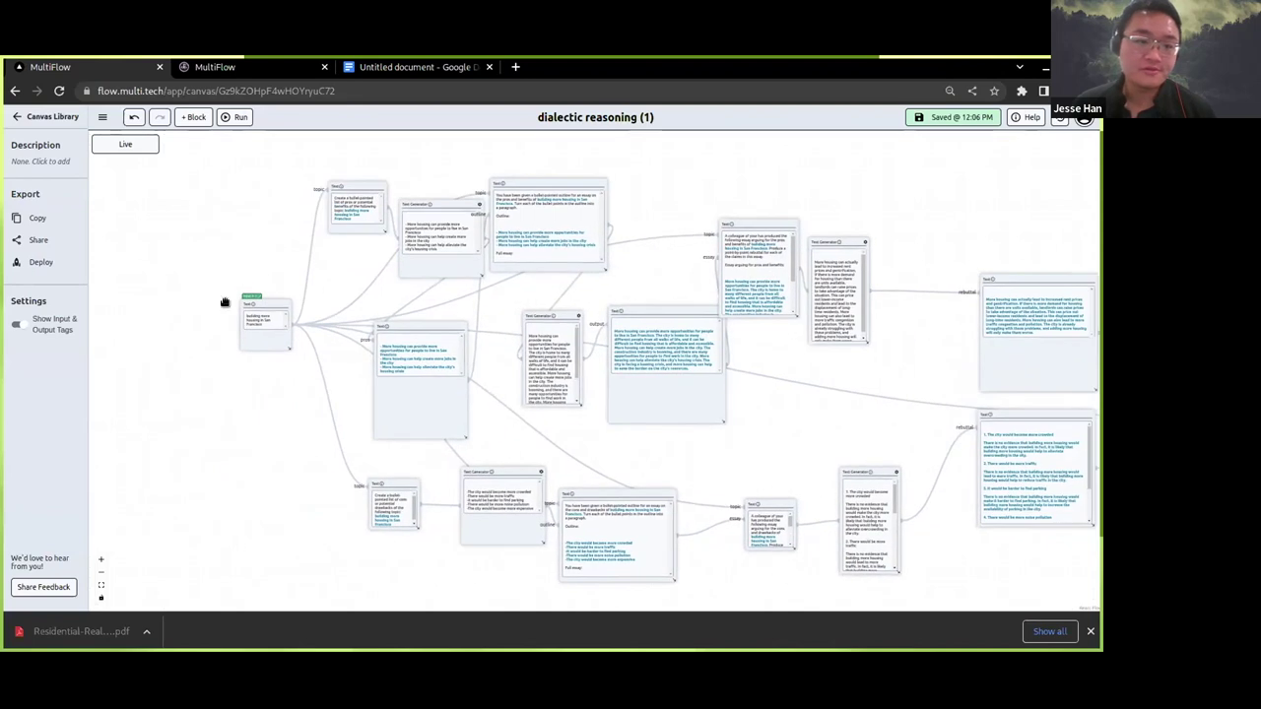
Trace the flow from the starting topic block through both argument branches to the essay in the final Text Generator block
{"action": "scroll", "coordinate": [280, 269], "scroll_direction": "up", "scroll_amount": 5}
{"action": "scroll", "coordinate": [433, 275], "scroll_direction": "down", "scroll_amount": 6}
{"action": "scroll", "coordinate": [573, 226], "scroll_direction": "up", "scroll_amount": 2}
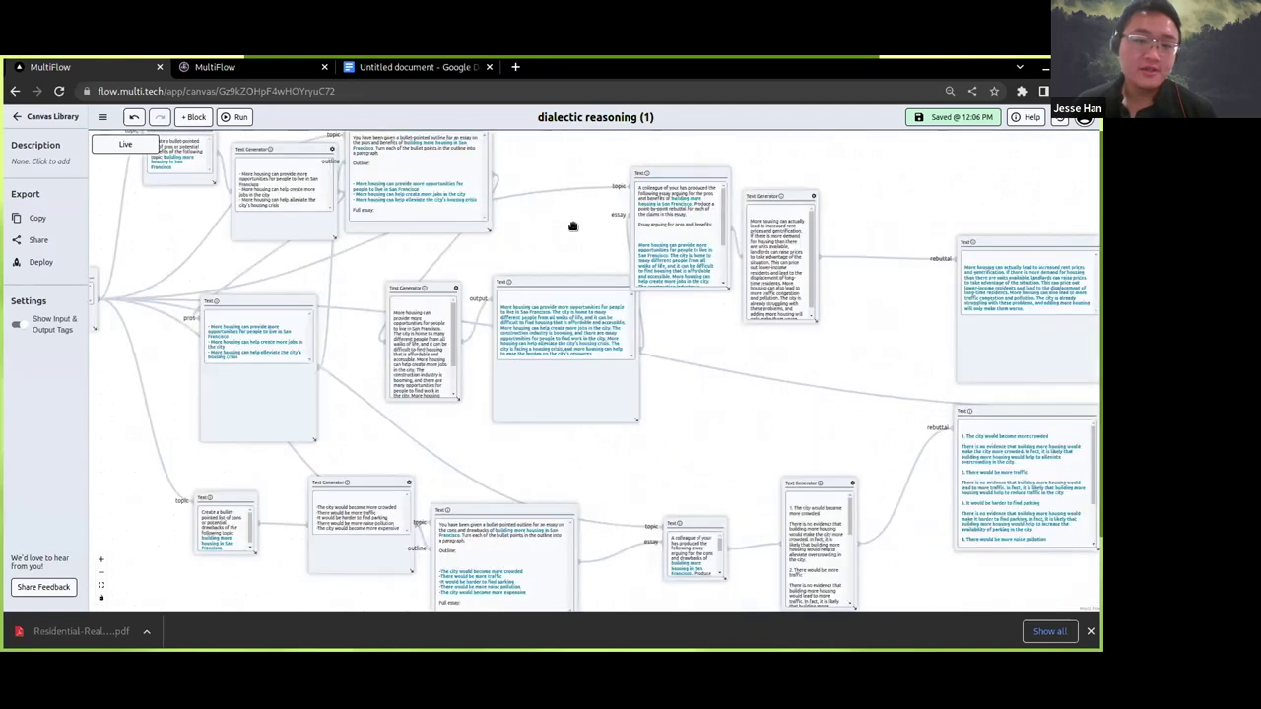
{"action": "scroll", "coordinate": [572, 227], "scroll_direction": "down", "scroll_amount": 3}
{"action": "scroll", "coordinate": [276, 282], "scroll_direction": "up", "scroll_amount": 5}
{"action": "scroll", "coordinate": [276, 281], "scroll_direction": "down", "scroll_amount": 3}
{"action": "scroll", "coordinate": [294, 296], "scroll_direction": "up", "scroll_amount": 2}
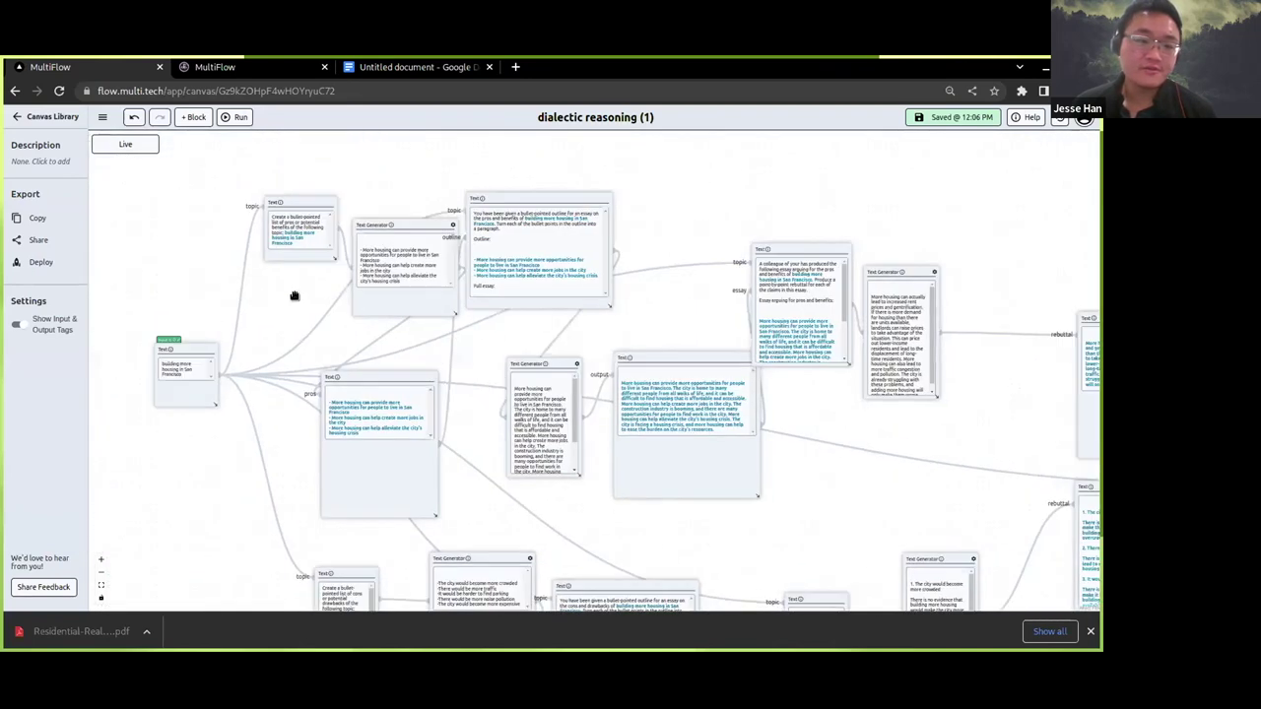
{"action": "left_click_drag", "start_coordinate": [293, 295], "coordinate": [31, 264]}
{"action": "scroll", "coordinate": [388, 304], "scroll_direction": "up", "scroll_amount": 4}
{"action": "scroll", "coordinate": [397, 318], "scroll_direction": "down", "scroll_amount": 4}
{"action": "scroll", "coordinate": [397, 321], "scroll_direction": "down", "scroll_amount": 2}
{"action": "left_click_drag", "start_coordinate": [806, 277], "coordinate": [277, 231]}
{"action": "scroll", "coordinate": [670, 302], "scroll_direction": "up", "scroll_amount": 5}
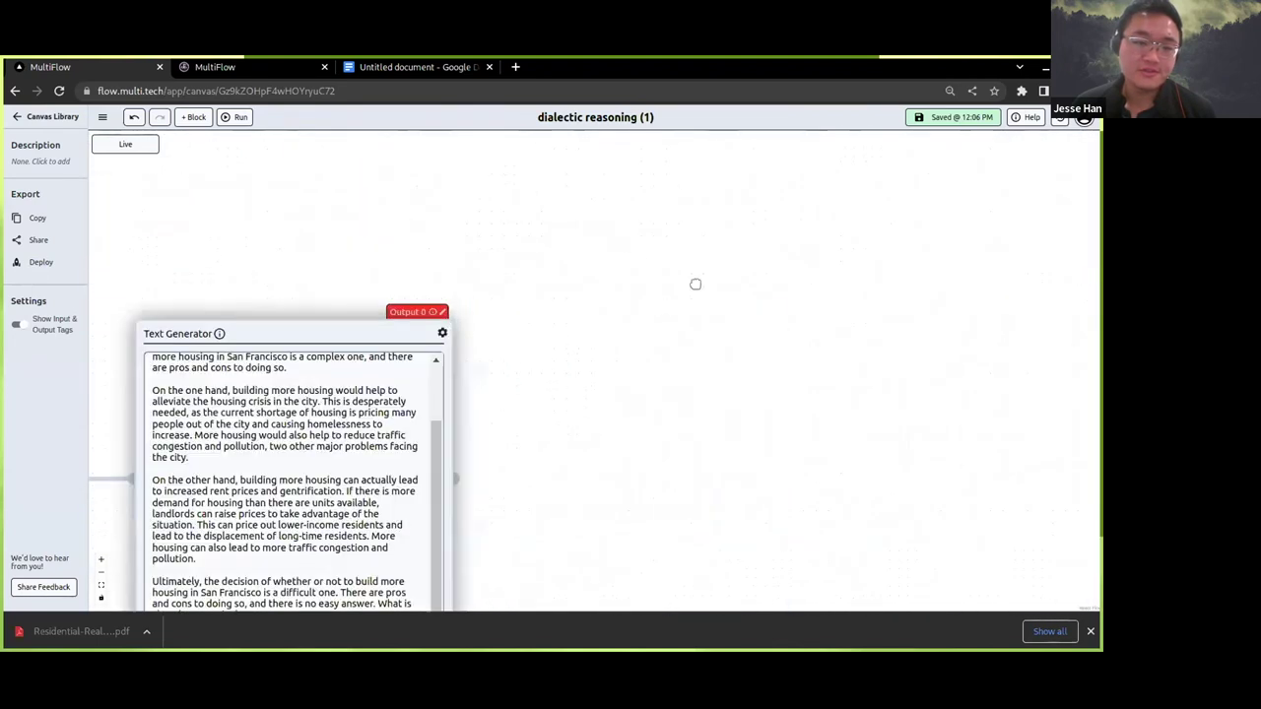
{"action": "left_click_drag", "start_coordinate": [695, 284], "coordinate": [877, 154]}
{"action": "scroll", "coordinate": [543, 348], "scroll_direction": "up", "scroll_amount": 2}
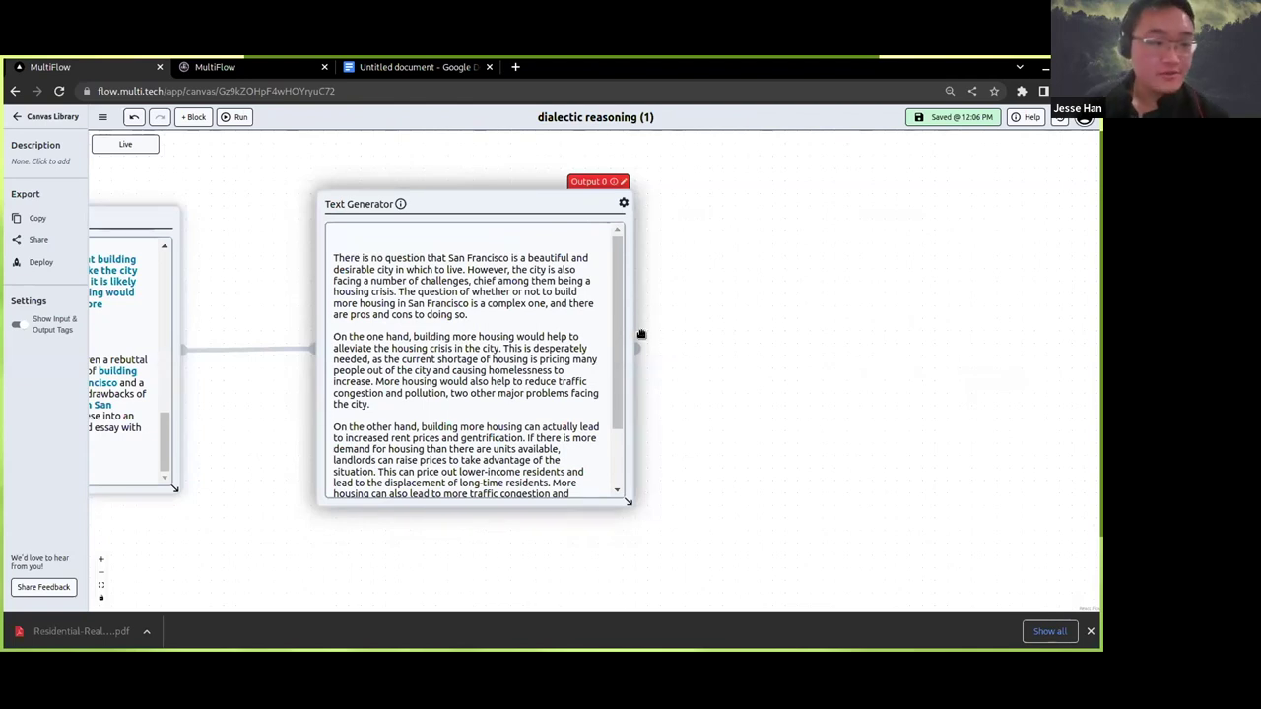
Review the canvas's deployment options, close them and look at the final Text Generator block again
{"action": "left_click", "coordinate": [41, 262]}
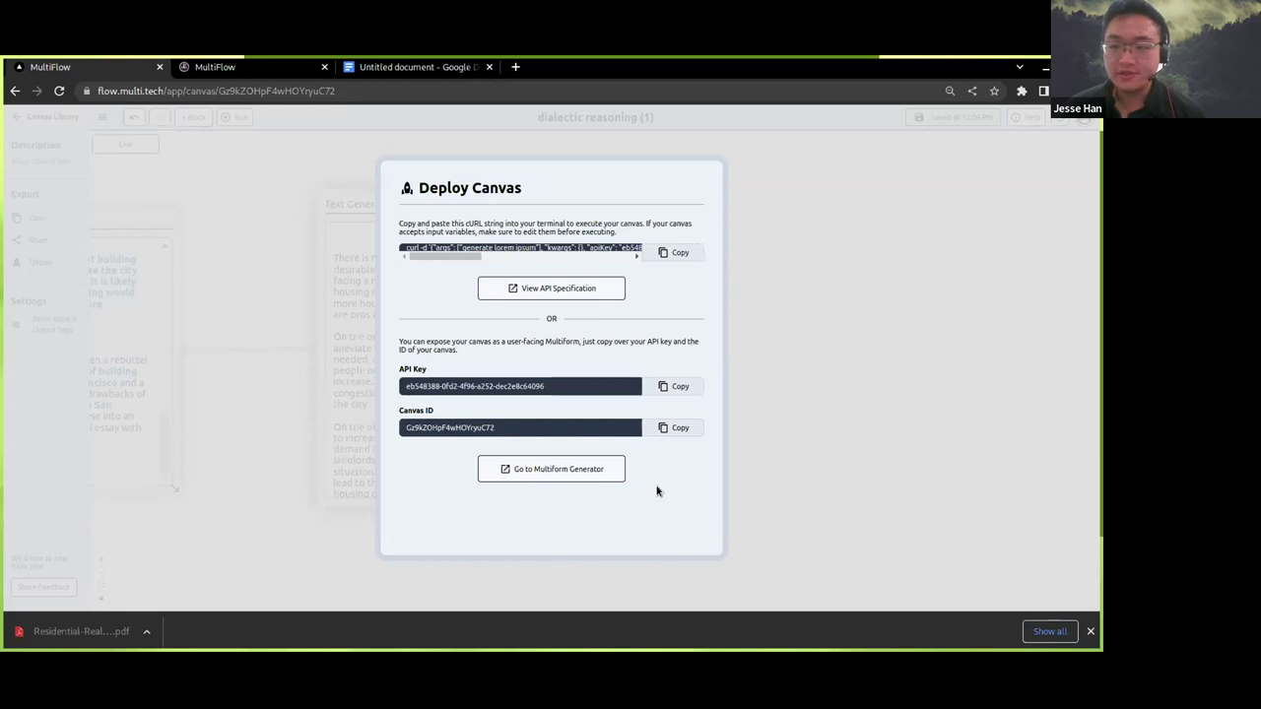
{"action": "left_click", "coordinate": [776, 458]}
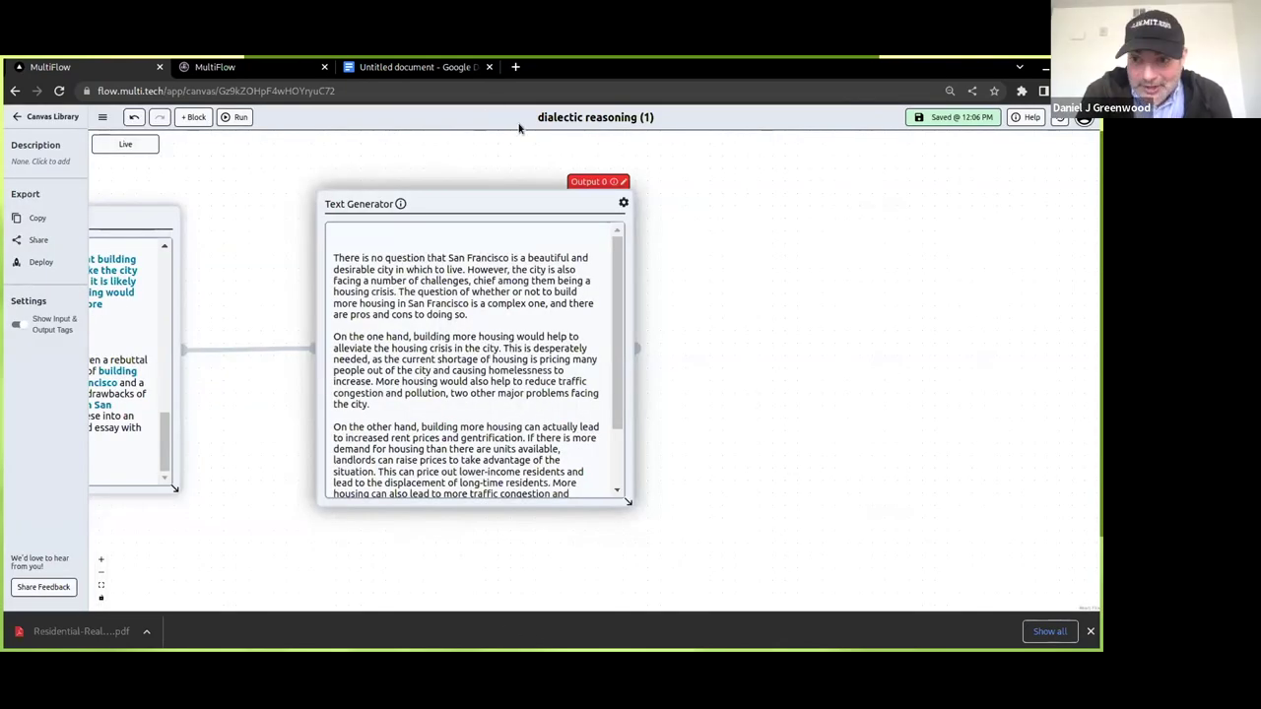
{"action": "scroll", "coordinate": [750, 274], "scroll_direction": "up", "scroll_amount": 1}
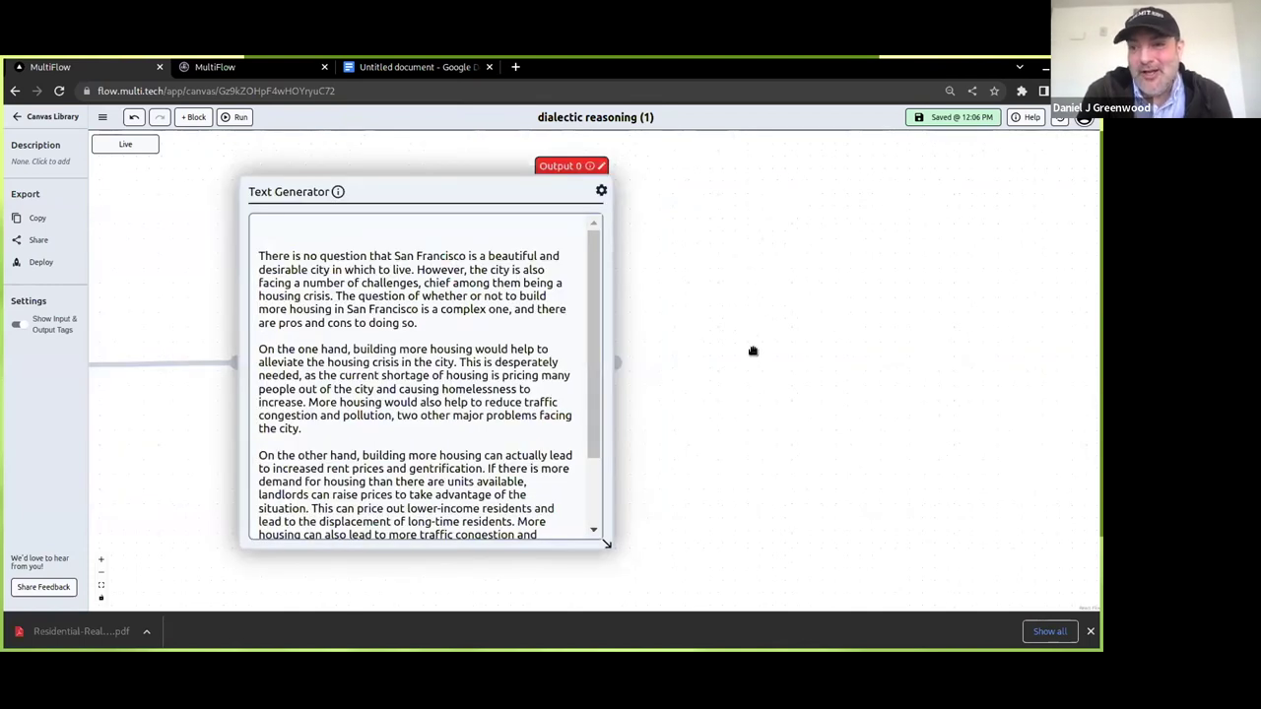